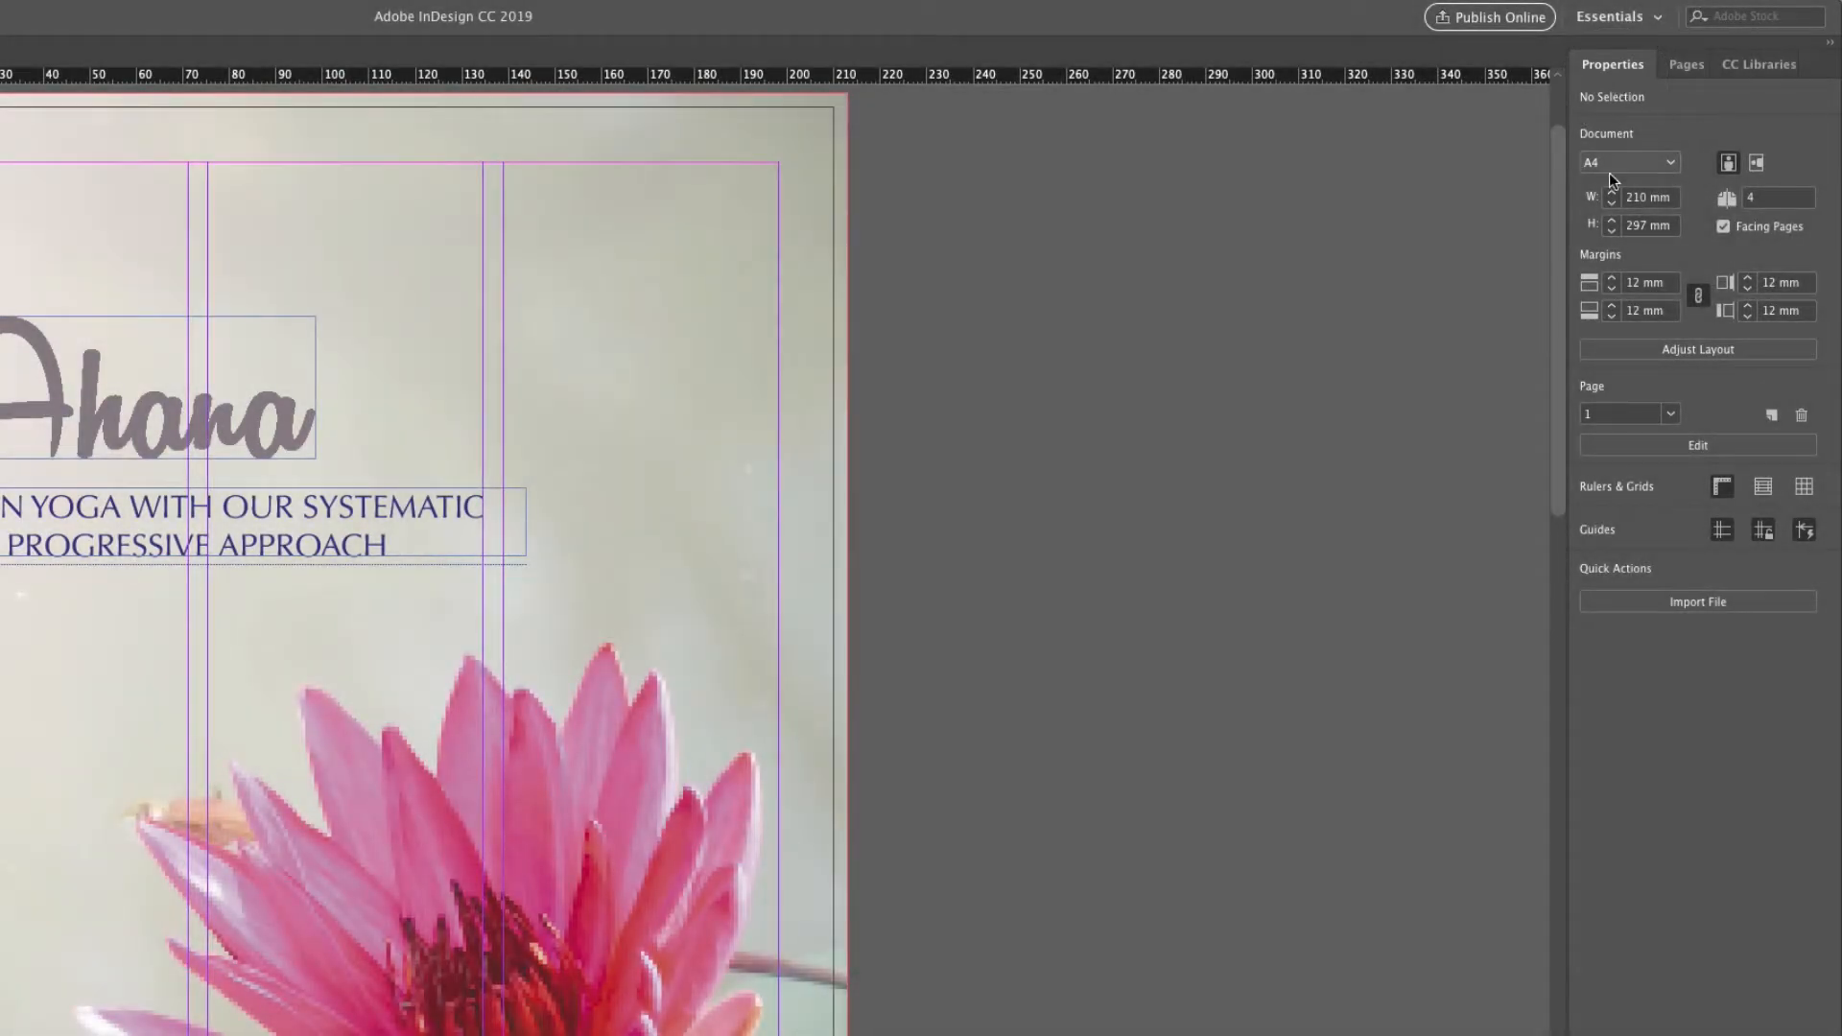
# Inspect the properties of the Ahana logo and of the subheading text frame, and clear the selection
pyautogui.click(271, 343)
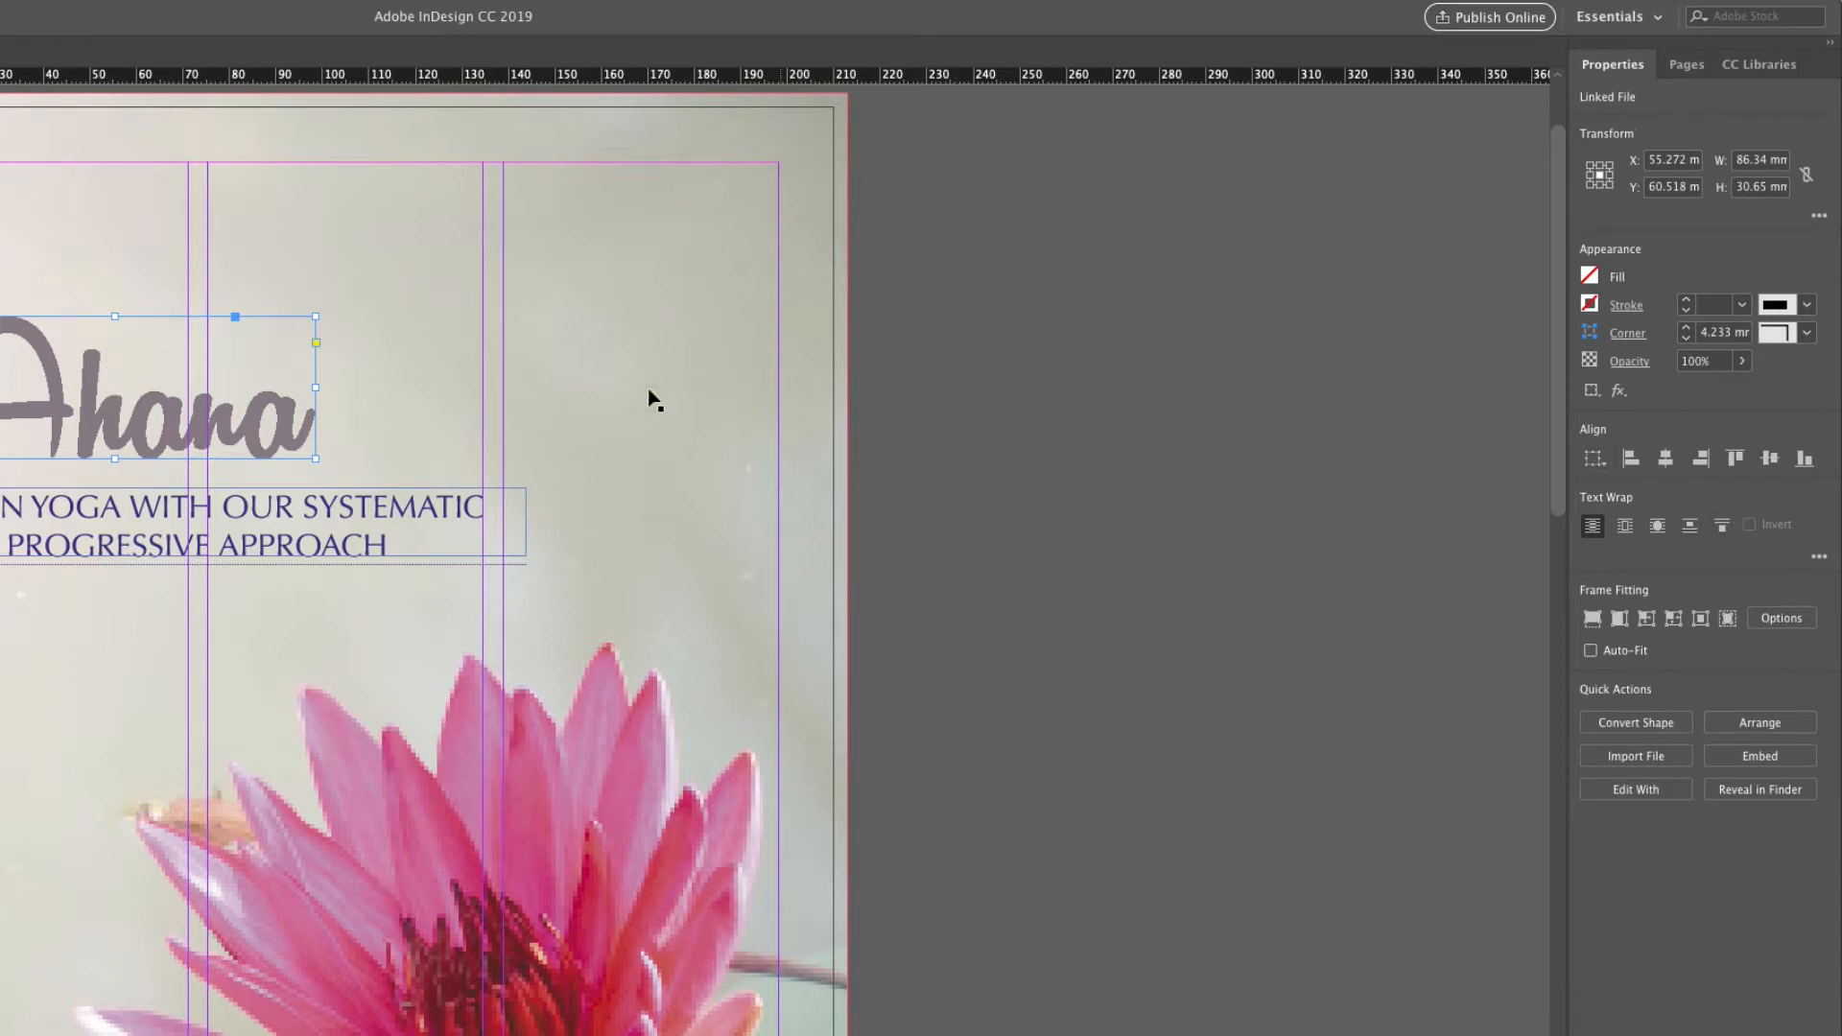
pyautogui.click(424, 510)
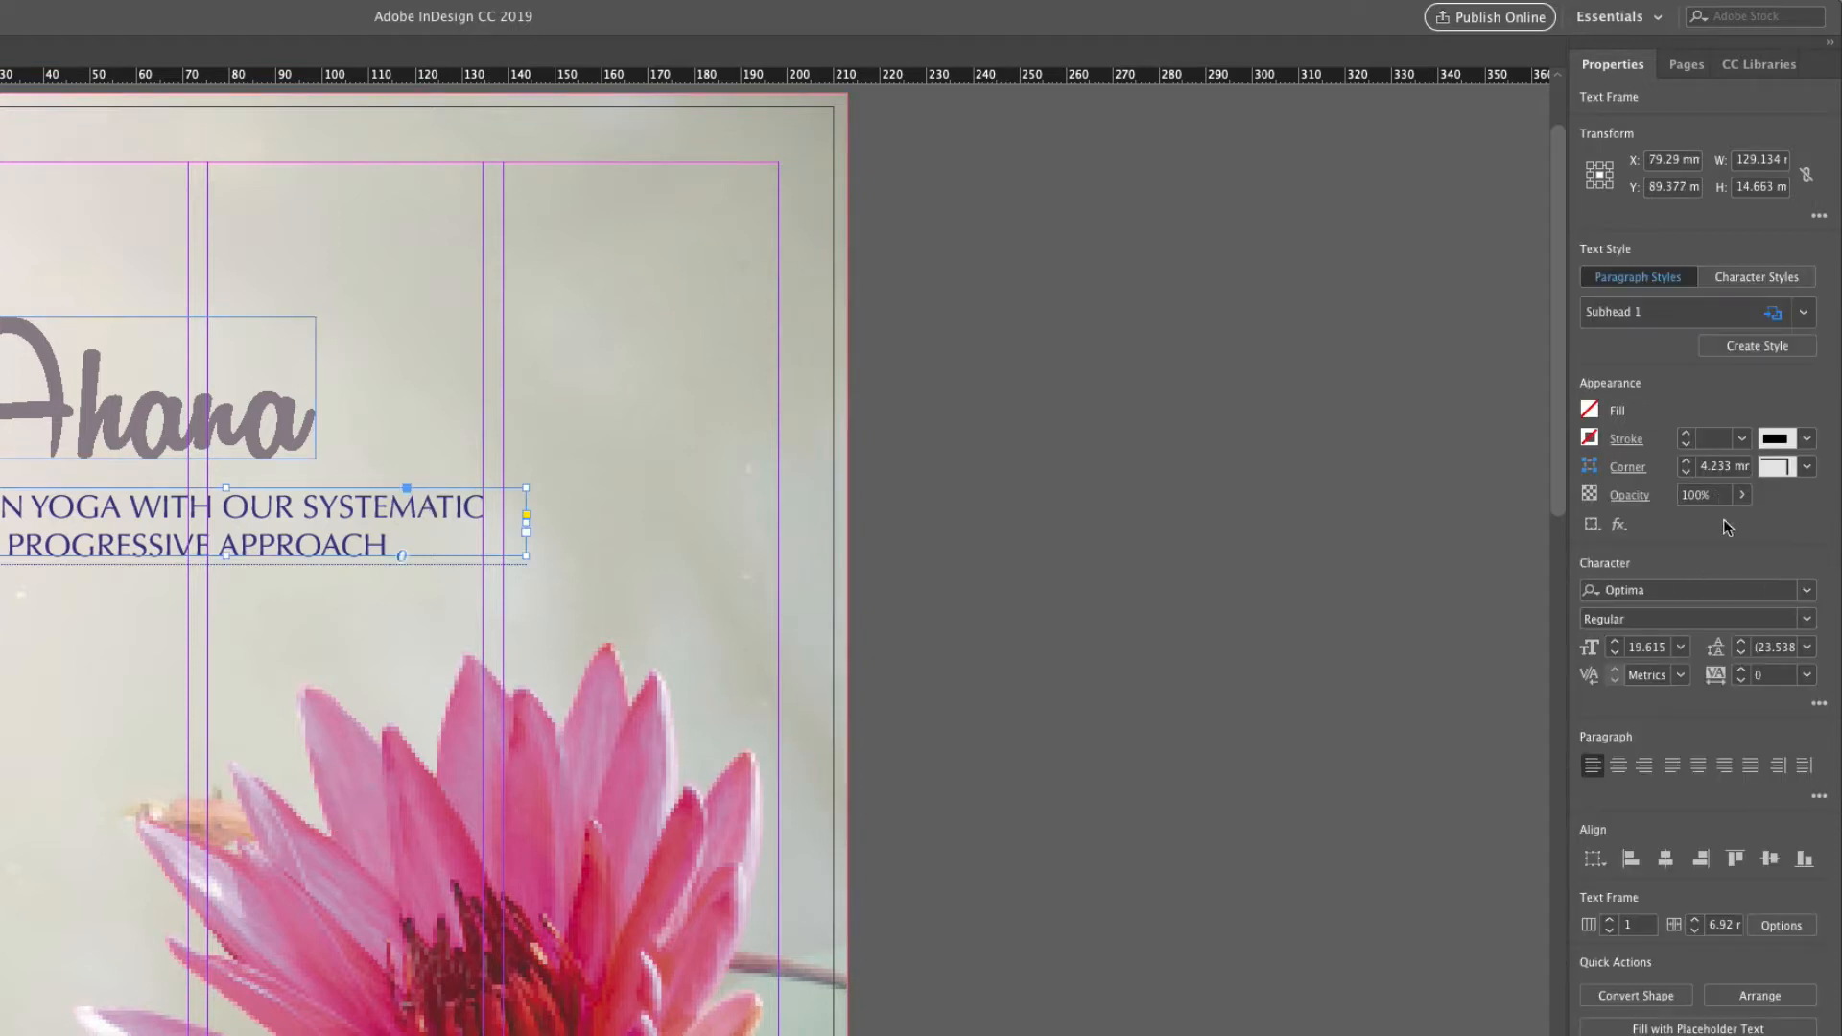
pyautogui.click(1281, 355)
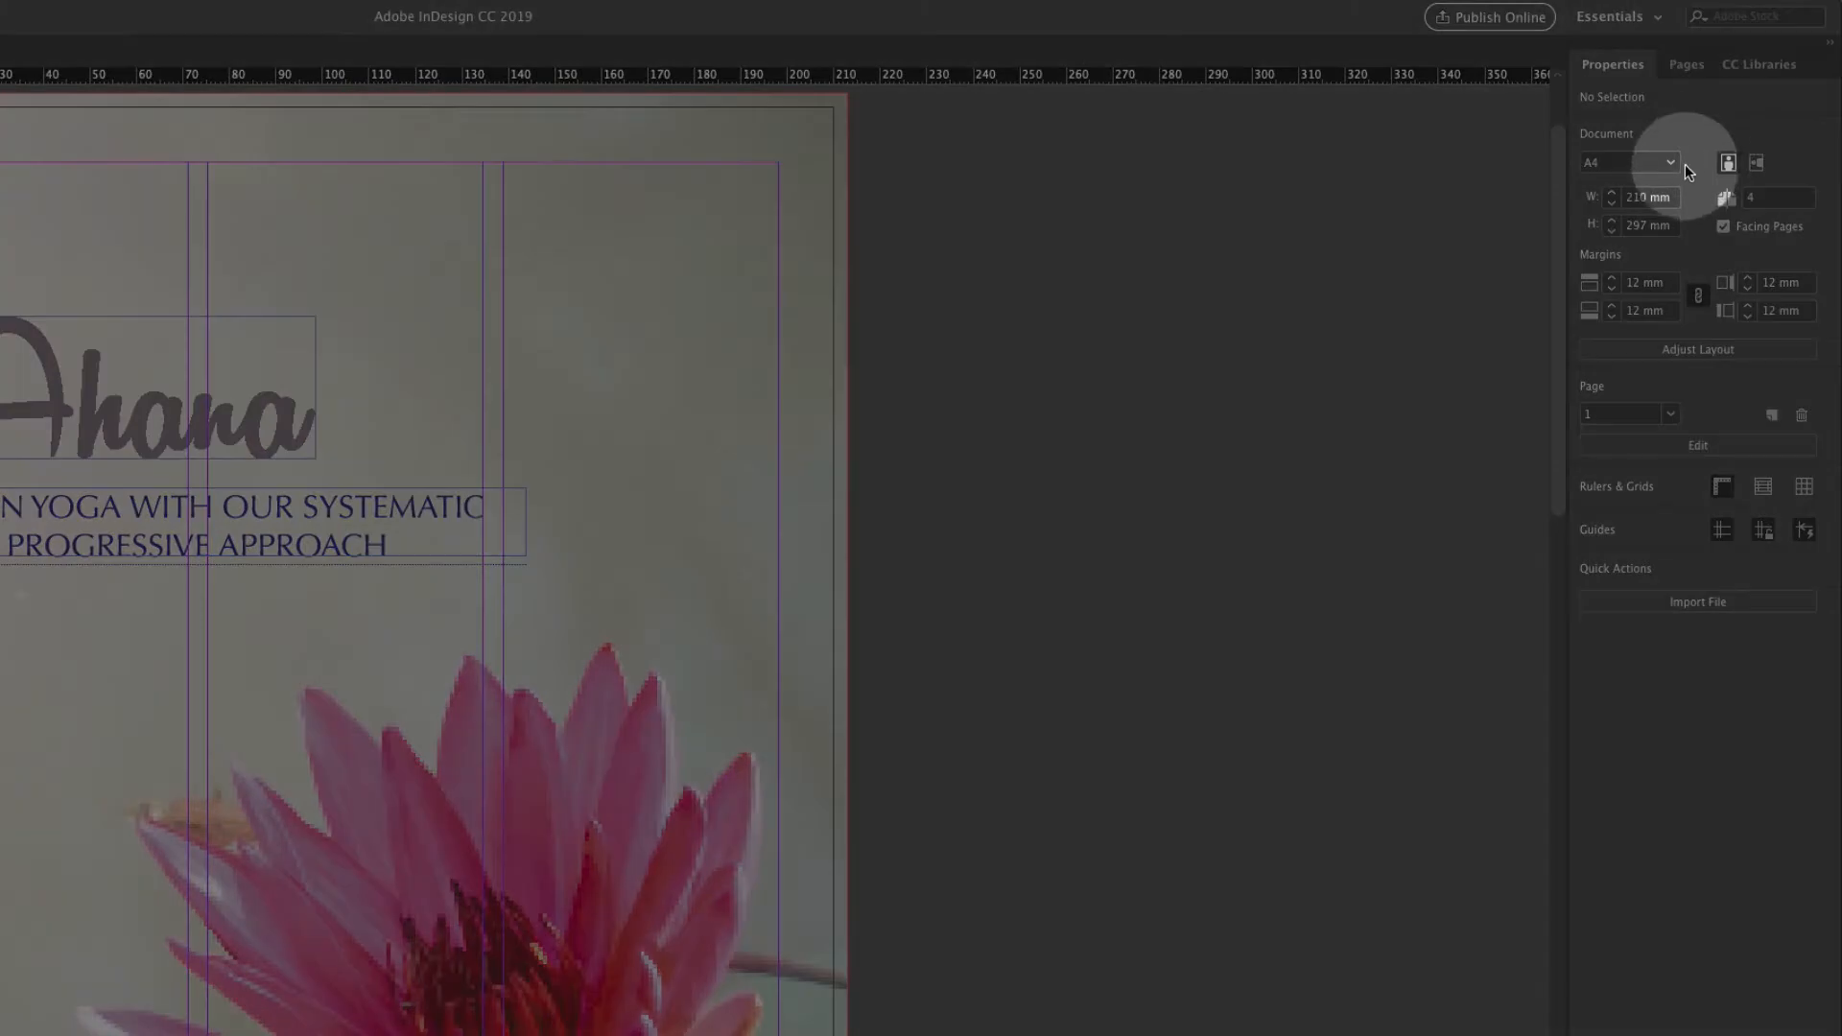
# Try the A3 page size on the document, and return it to A4
pyautogui.click(1671, 166)
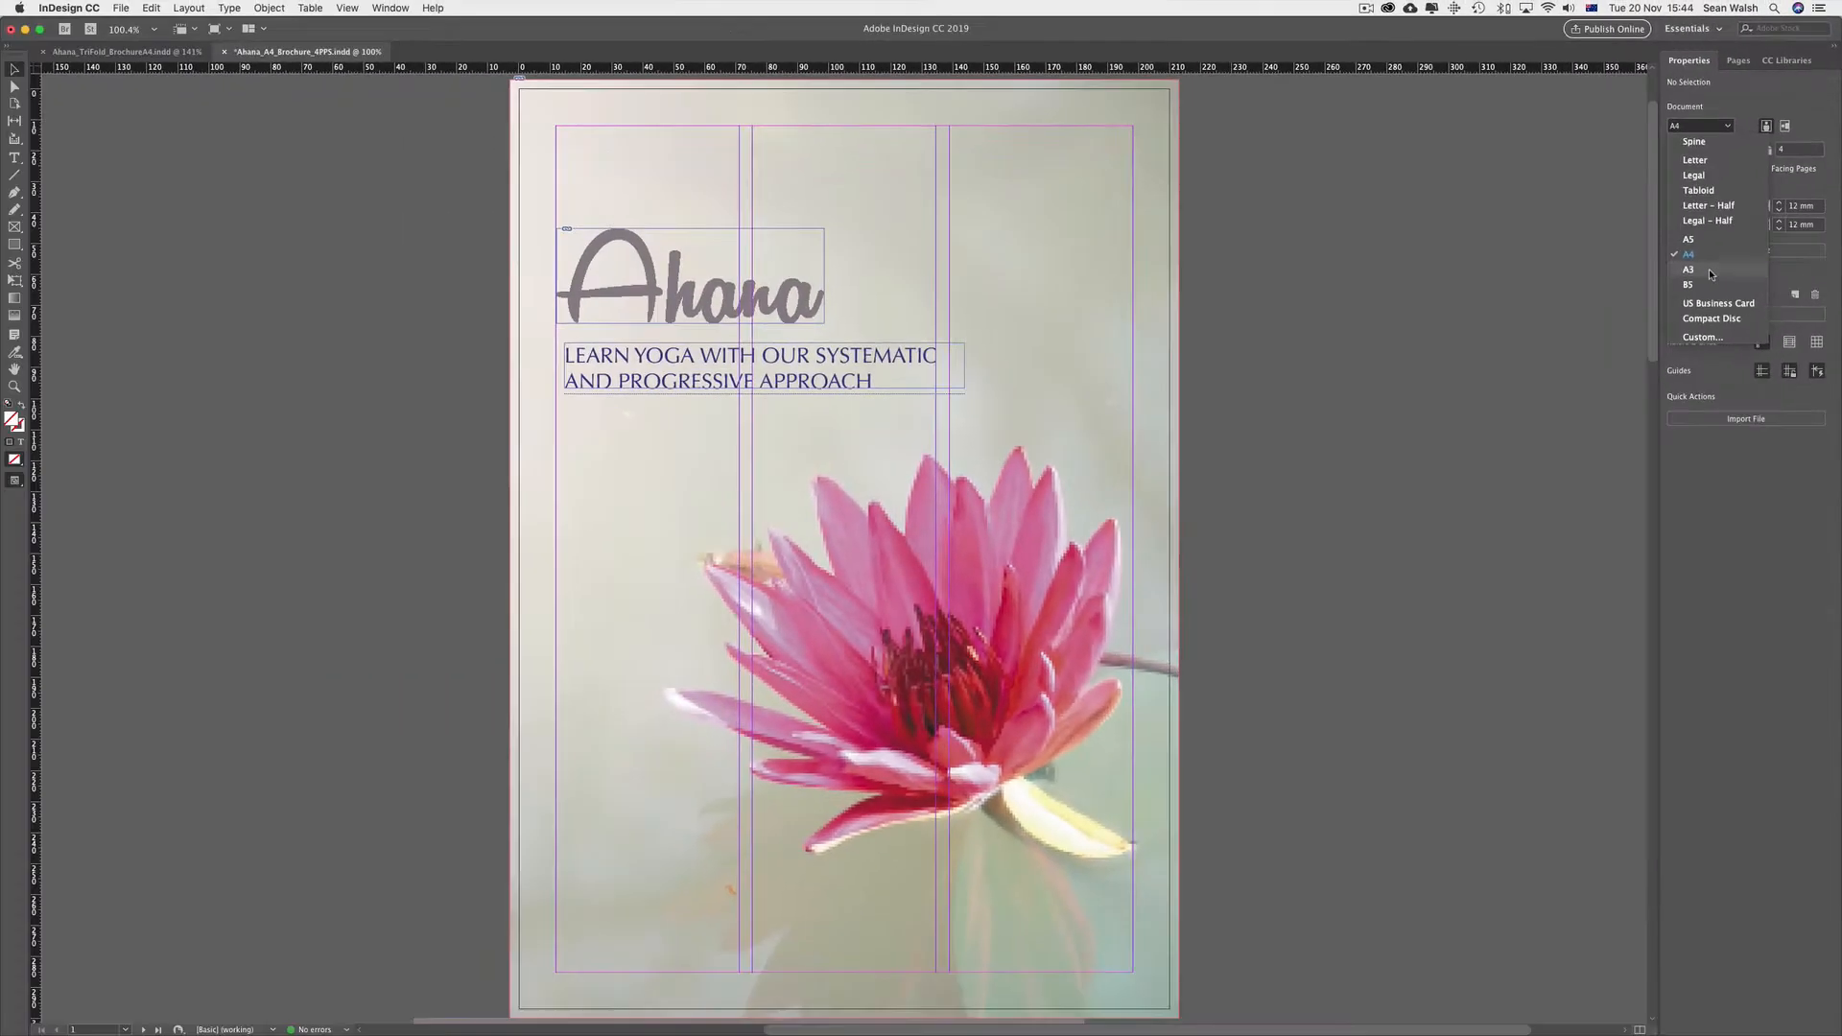
pyautogui.click(1708, 271)
pyautogui.click(1725, 129)
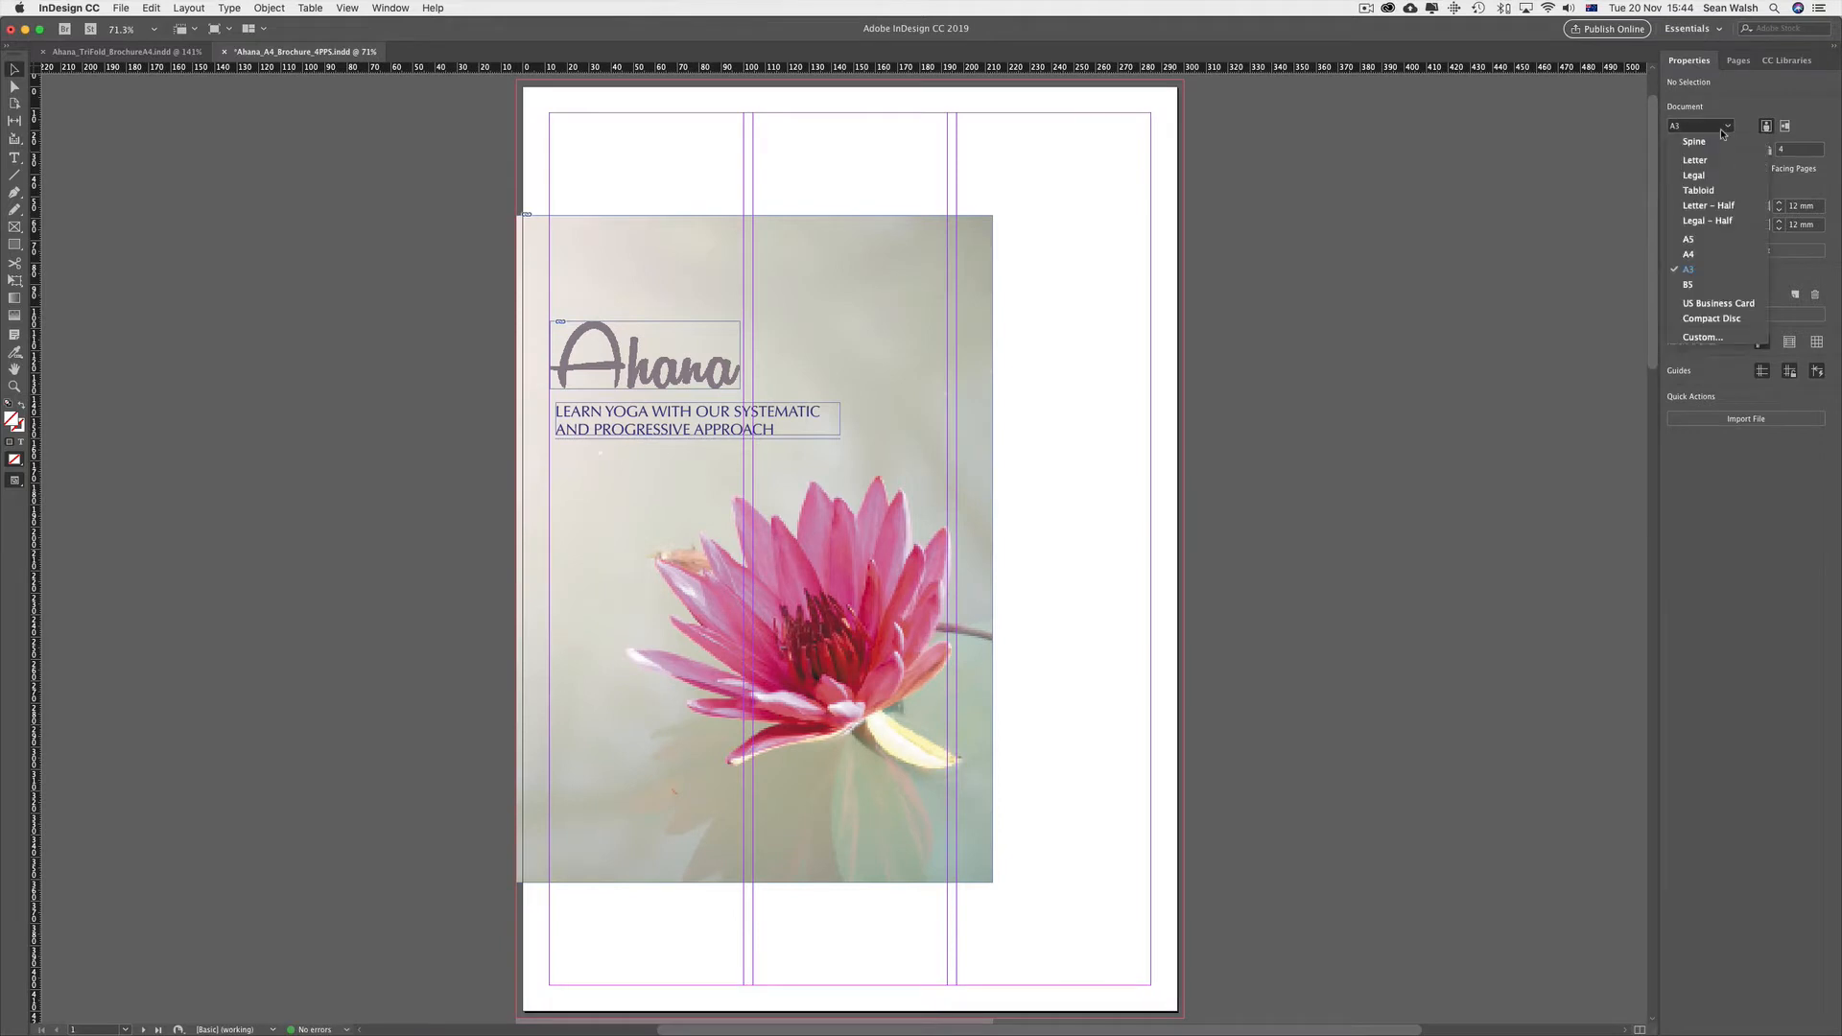
pyautogui.click(1711, 254)
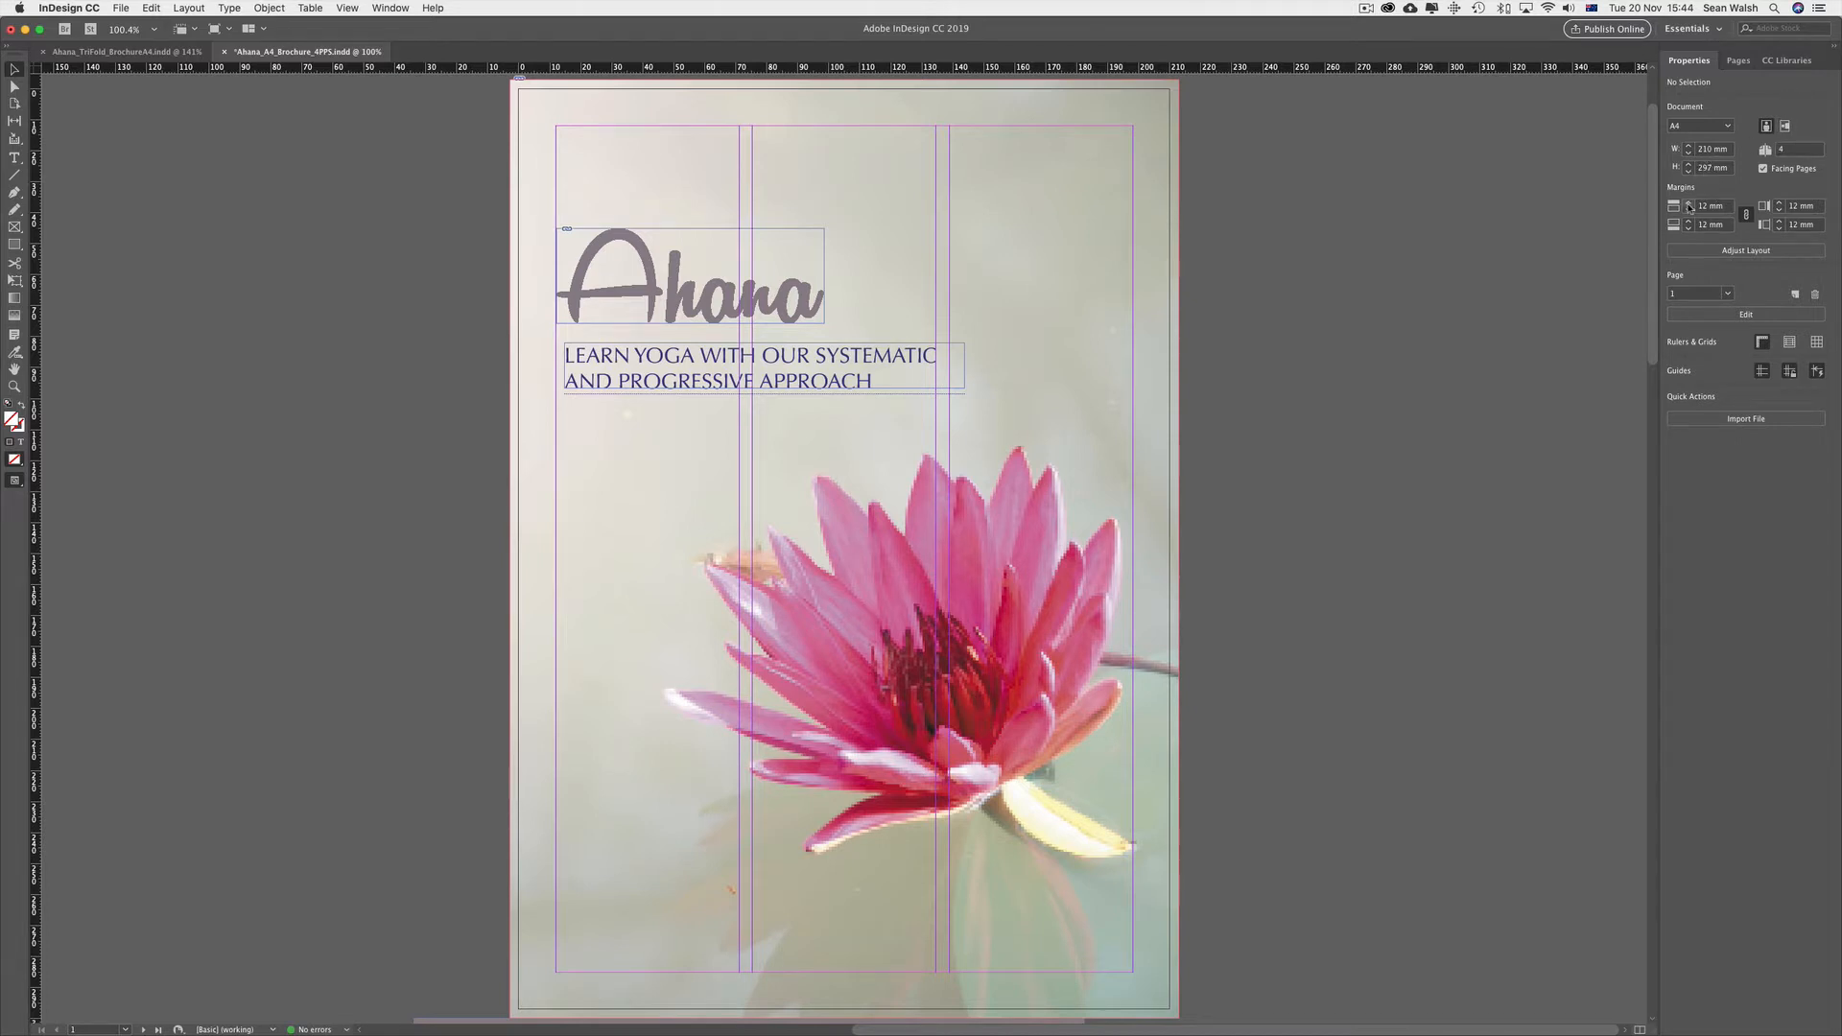
# Raise the linked page margins to 17 mm, and bring them back to 12 mm on all sides
pyautogui.click(1690, 203)
pyautogui.click(1690, 203)
pyautogui.click(1690, 204)
pyautogui.click(1690, 204)
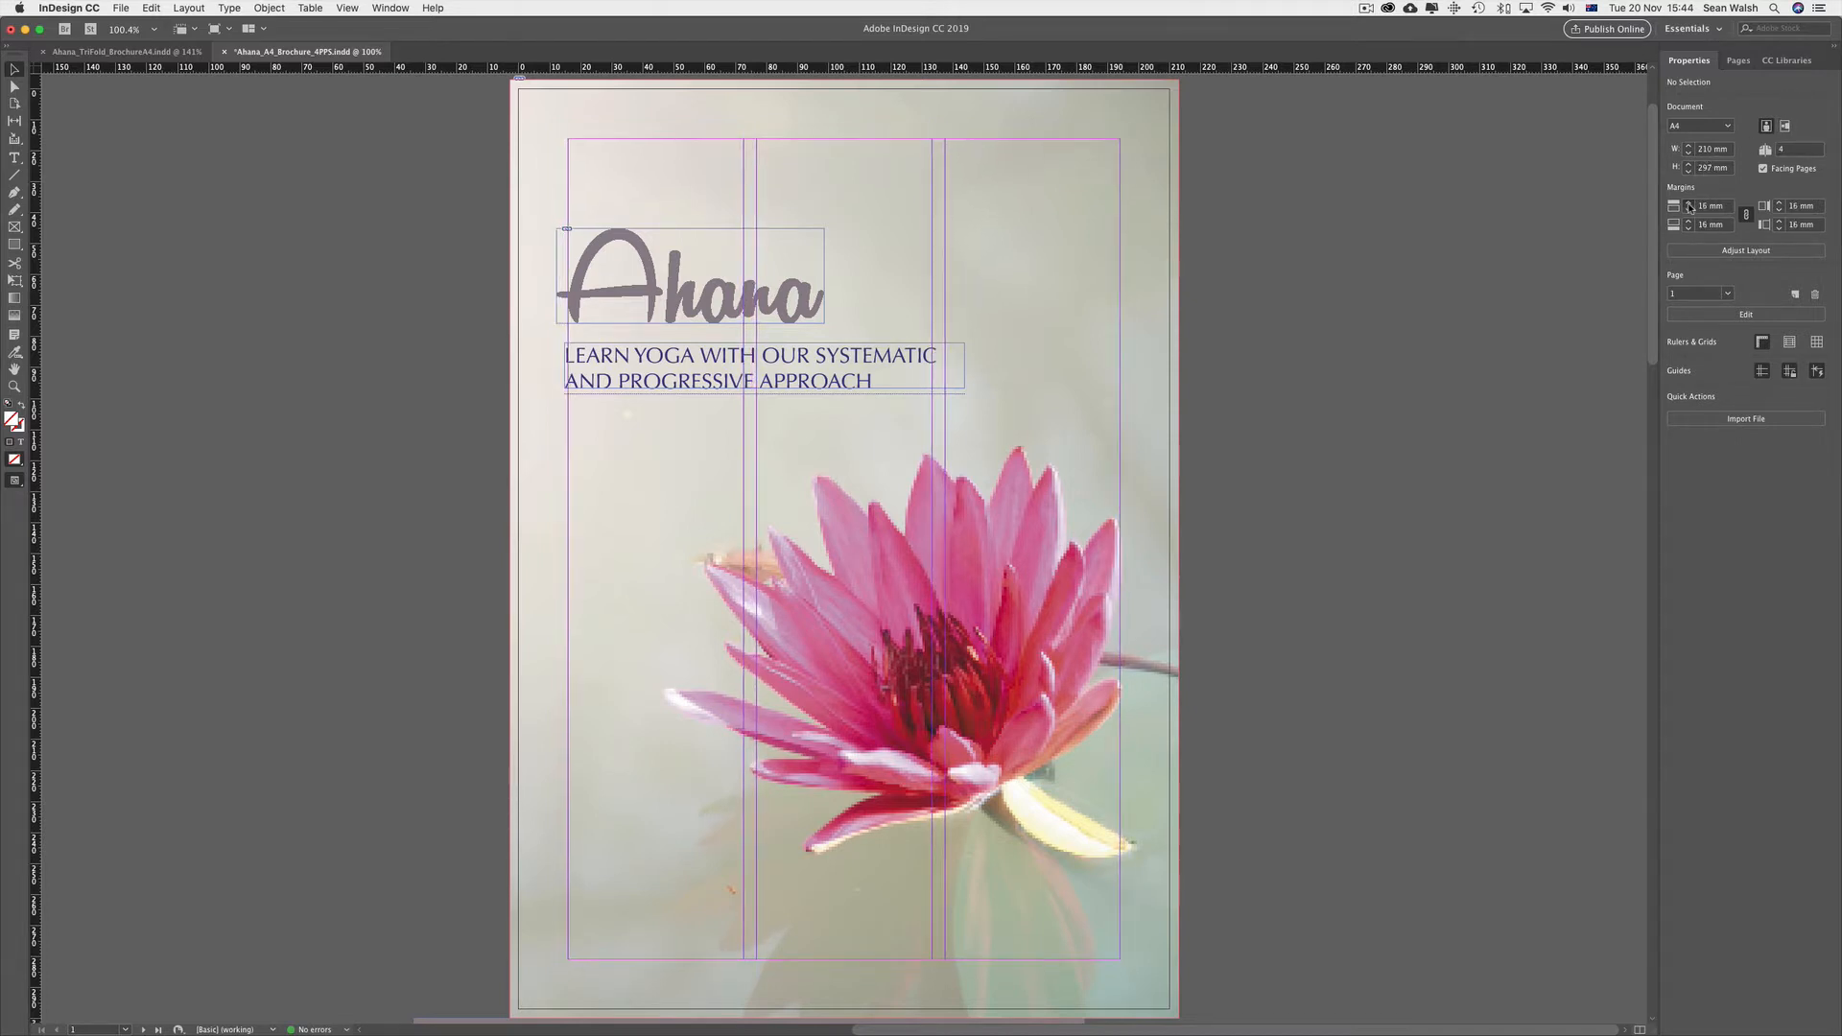
pyautogui.click(1690, 203)
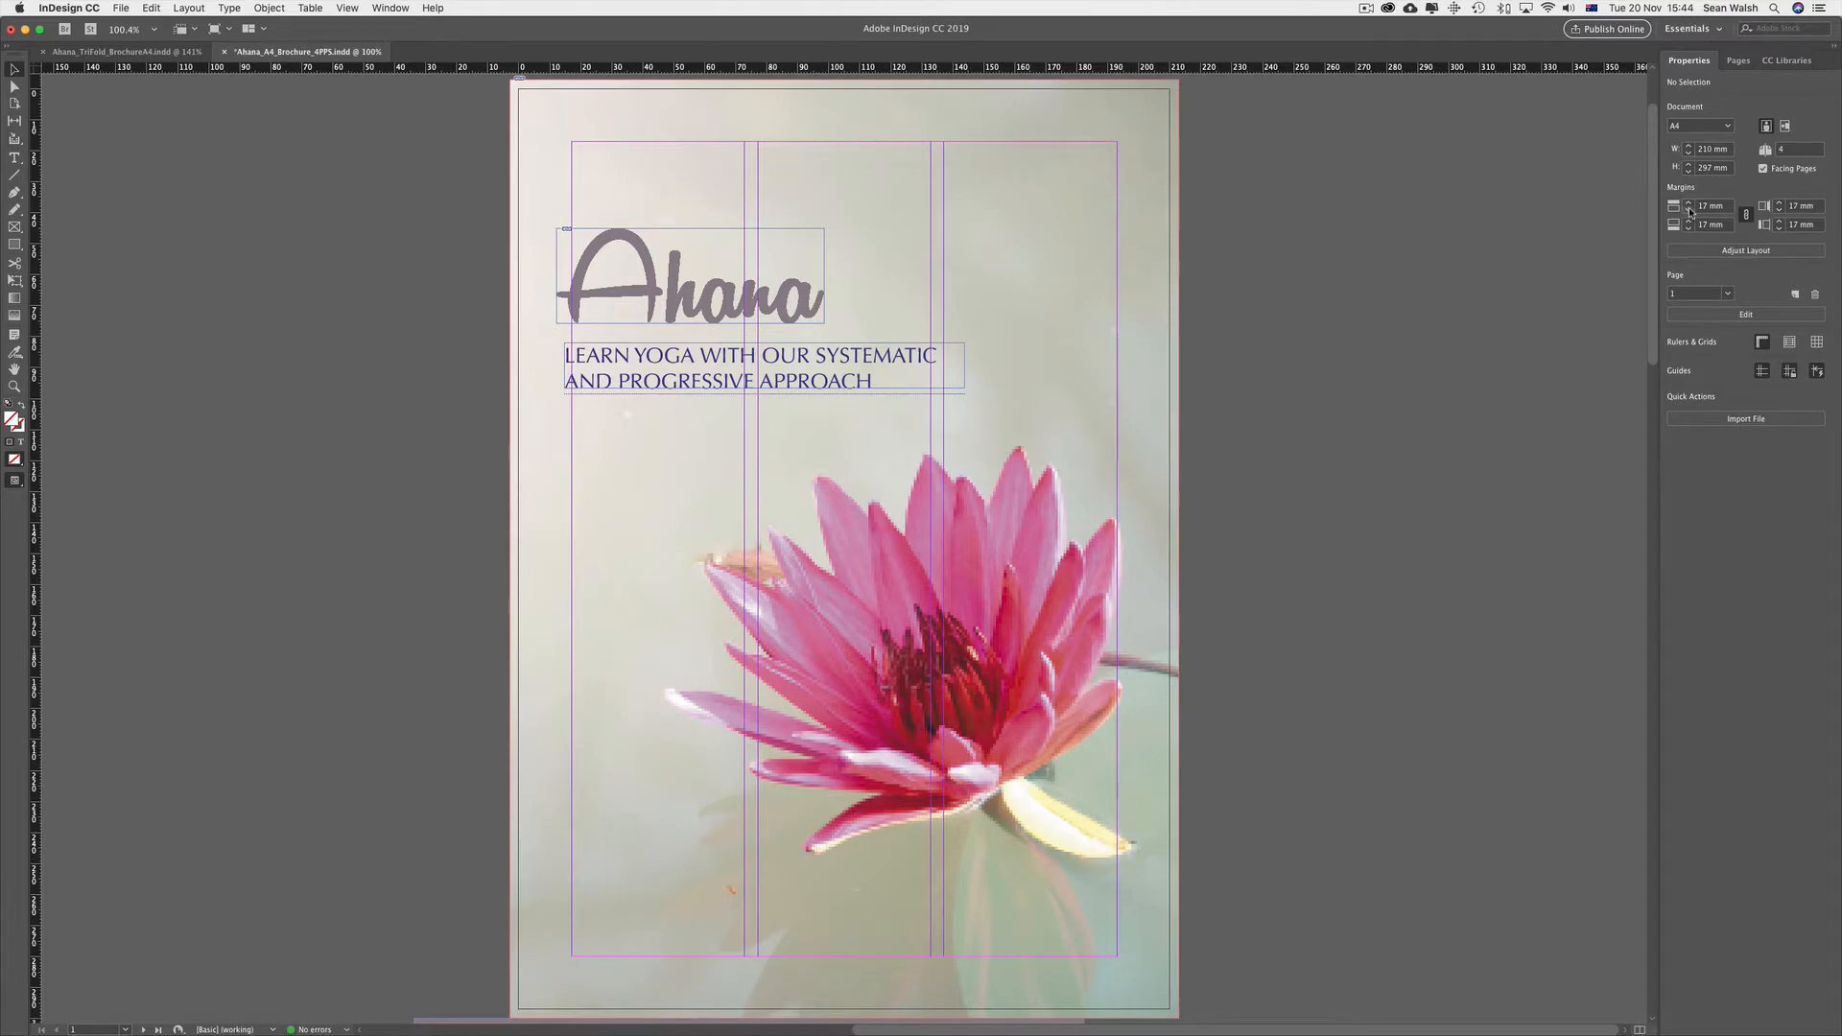
pyautogui.click(1690, 210)
pyautogui.click(1690, 210)
pyautogui.click(1690, 210)
pyautogui.click(1690, 211)
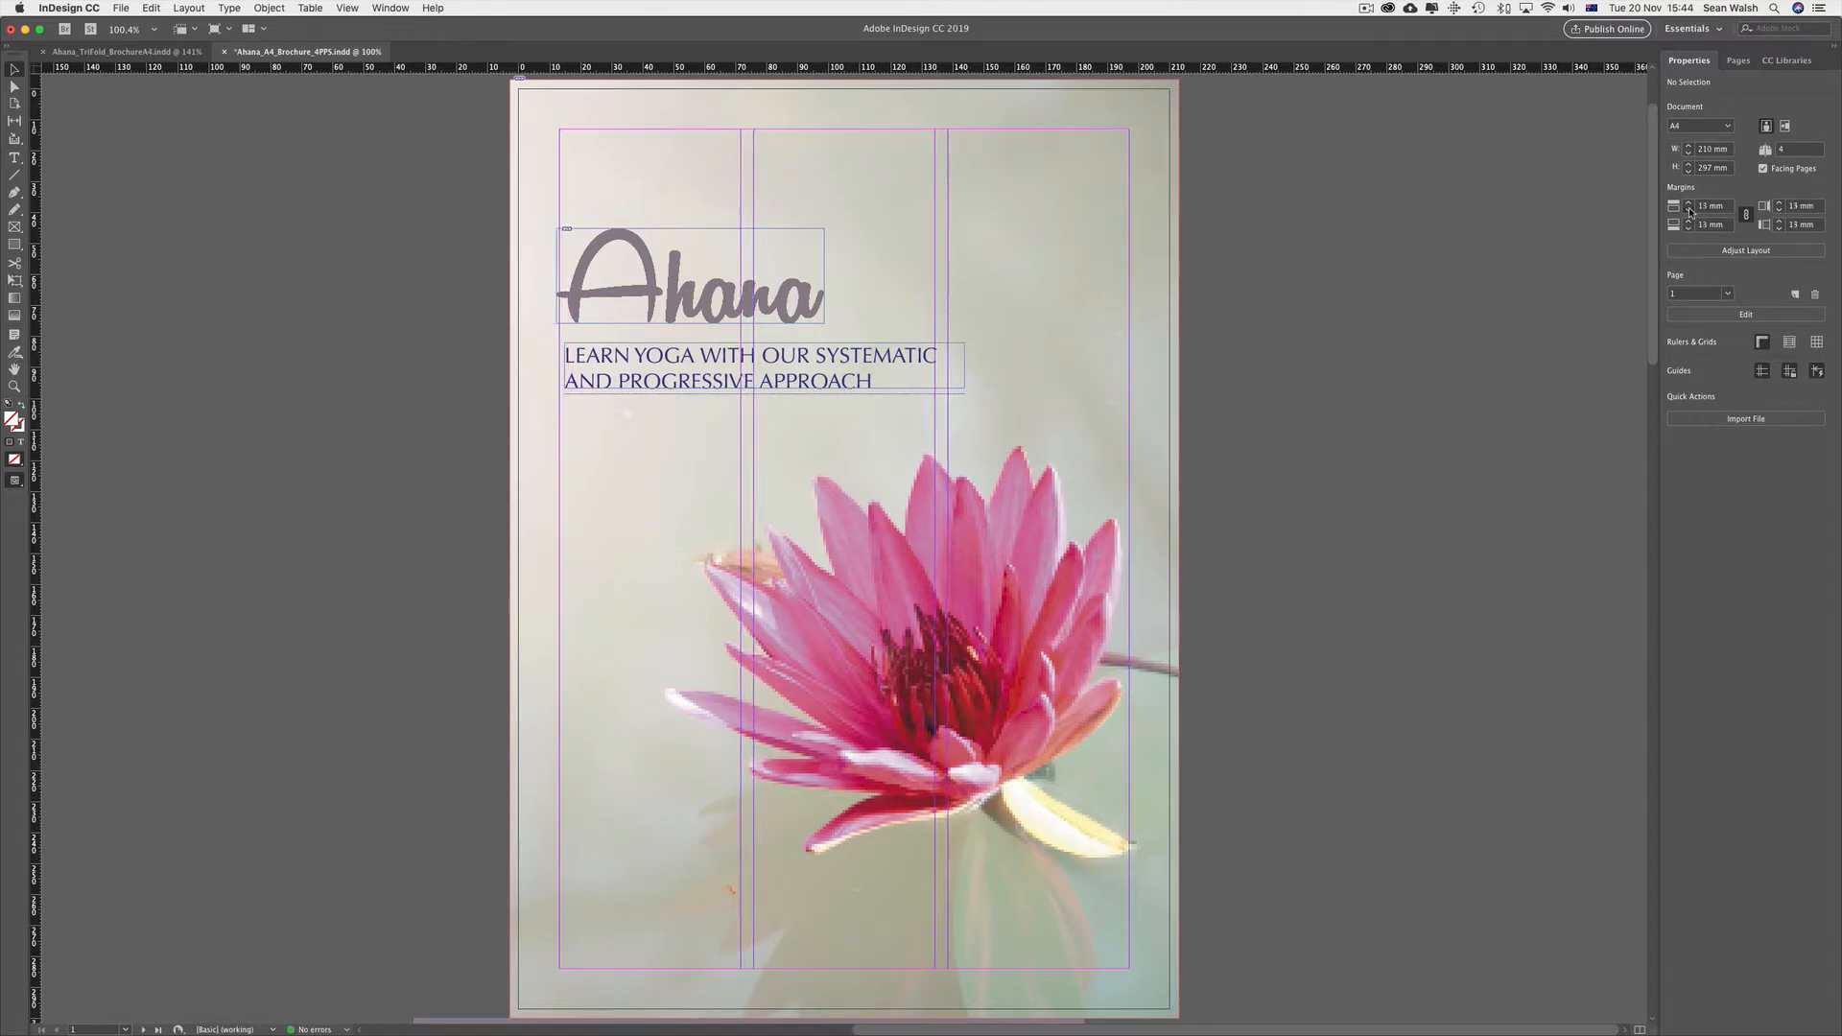
pyautogui.click(1690, 210)
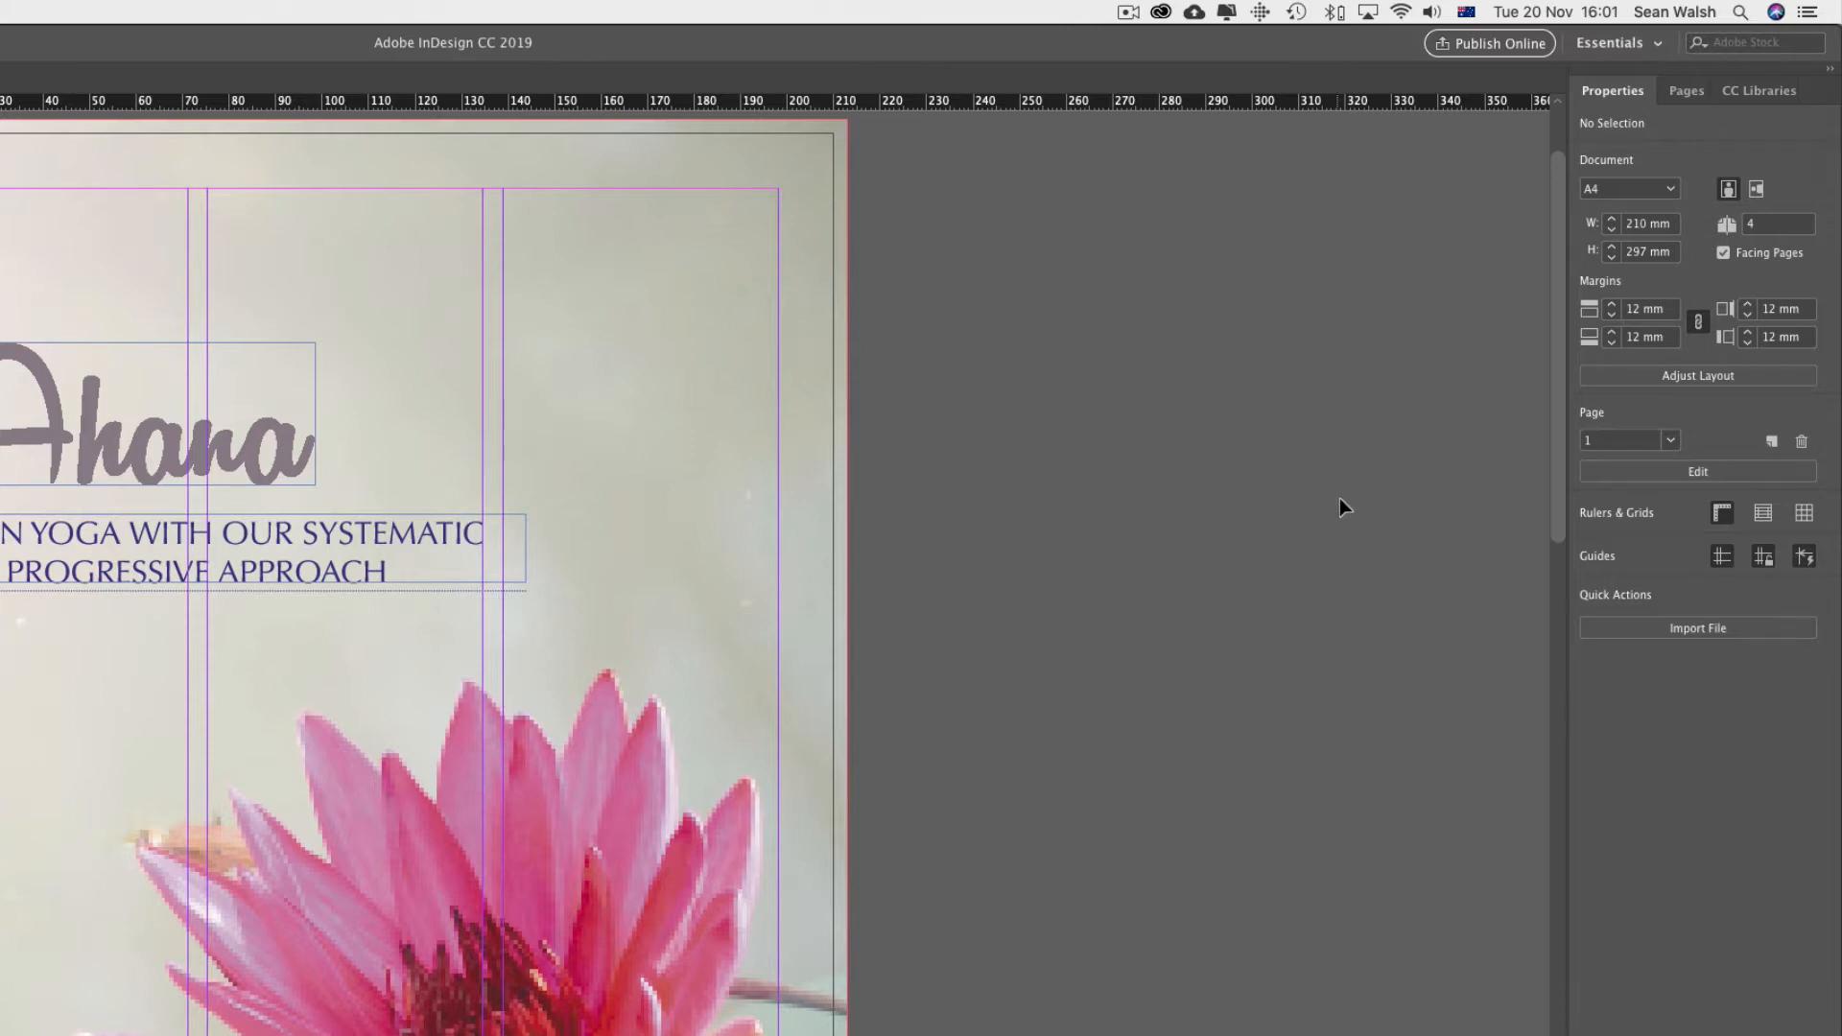
# Try an A3 layout adjustment with automatic margin adjustment and font size adjustment enabled, and cancel it
pyautogui.click(1688, 381)
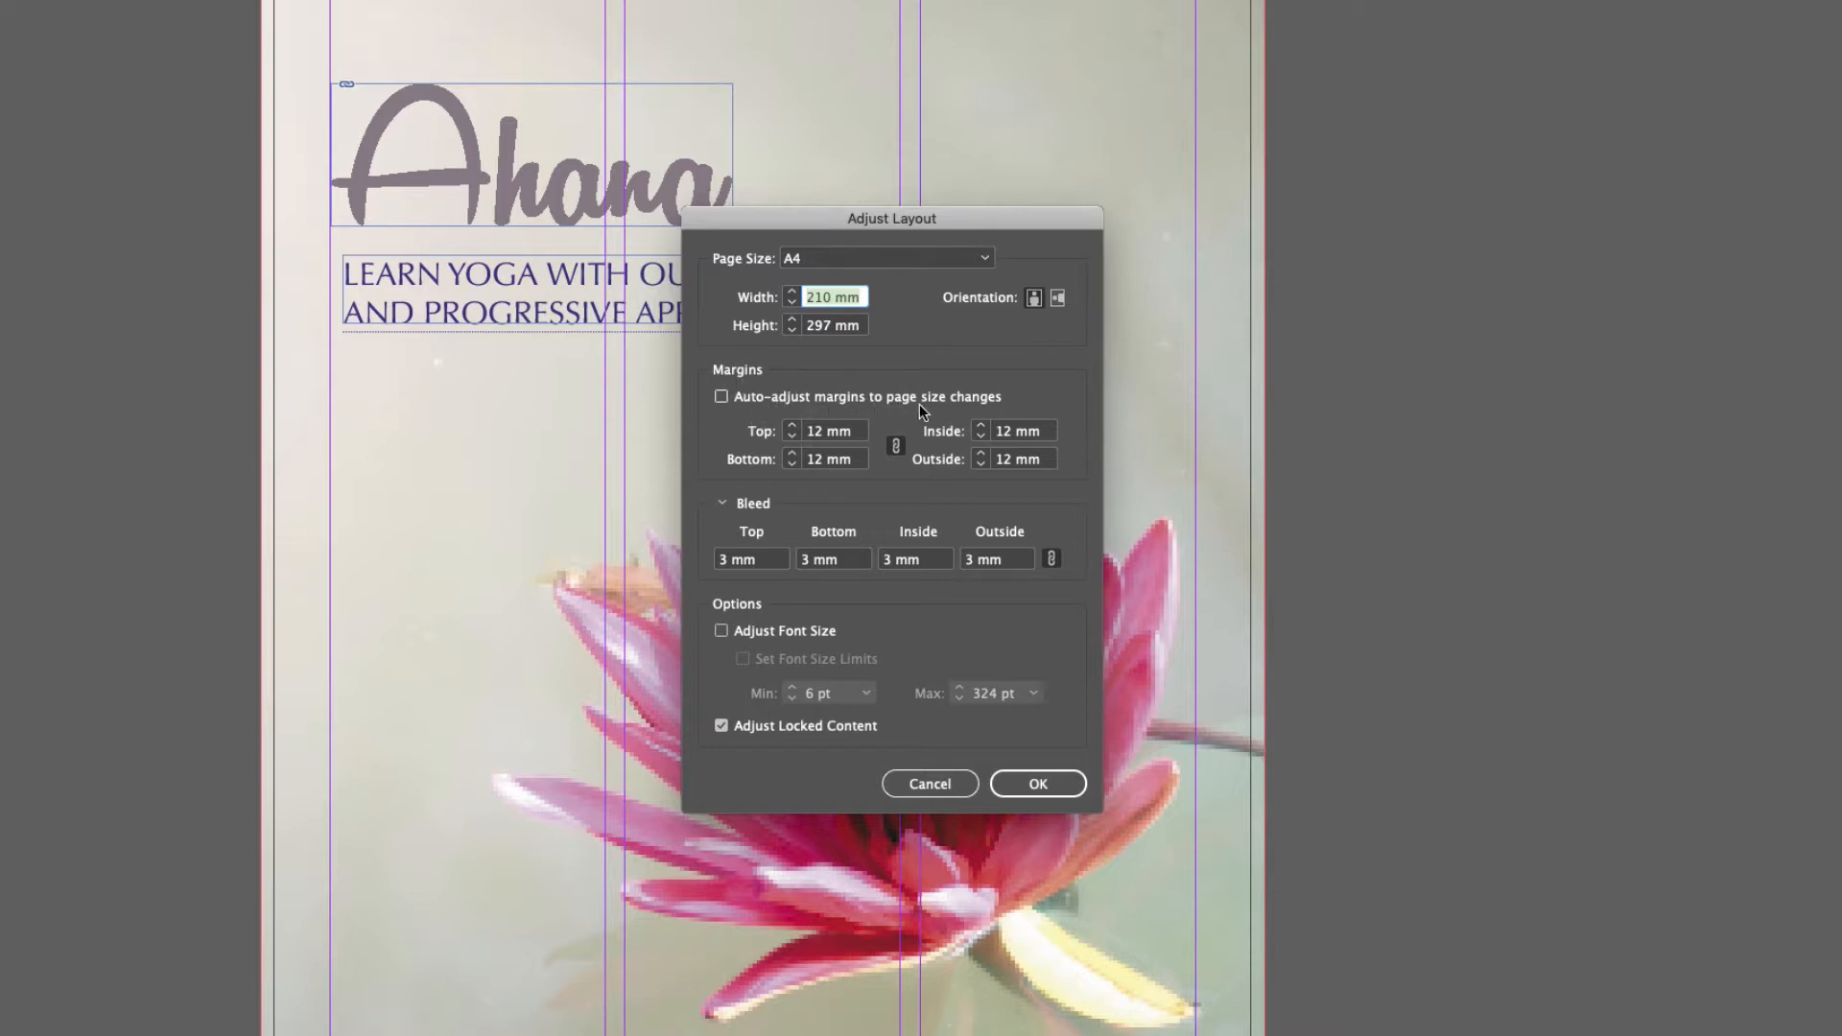
pyautogui.click(723, 395)
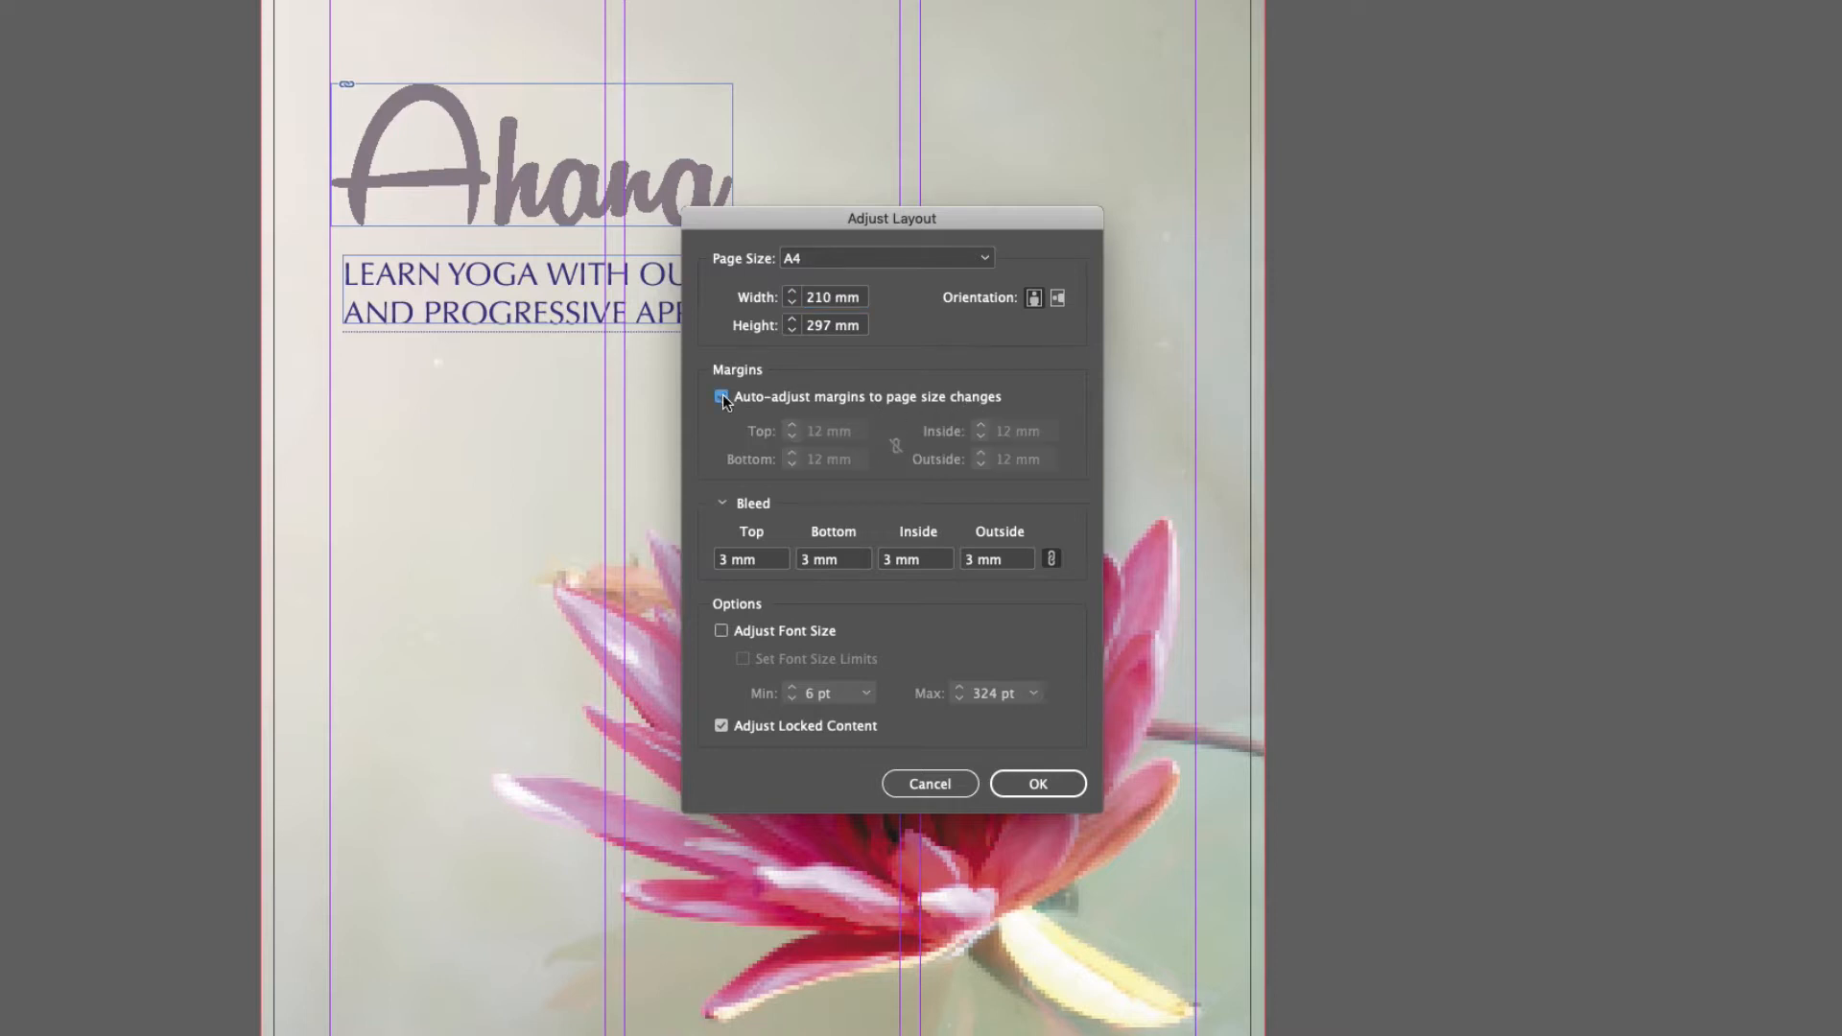
pyautogui.click(950, 253)
pyautogui.click(885, 474)
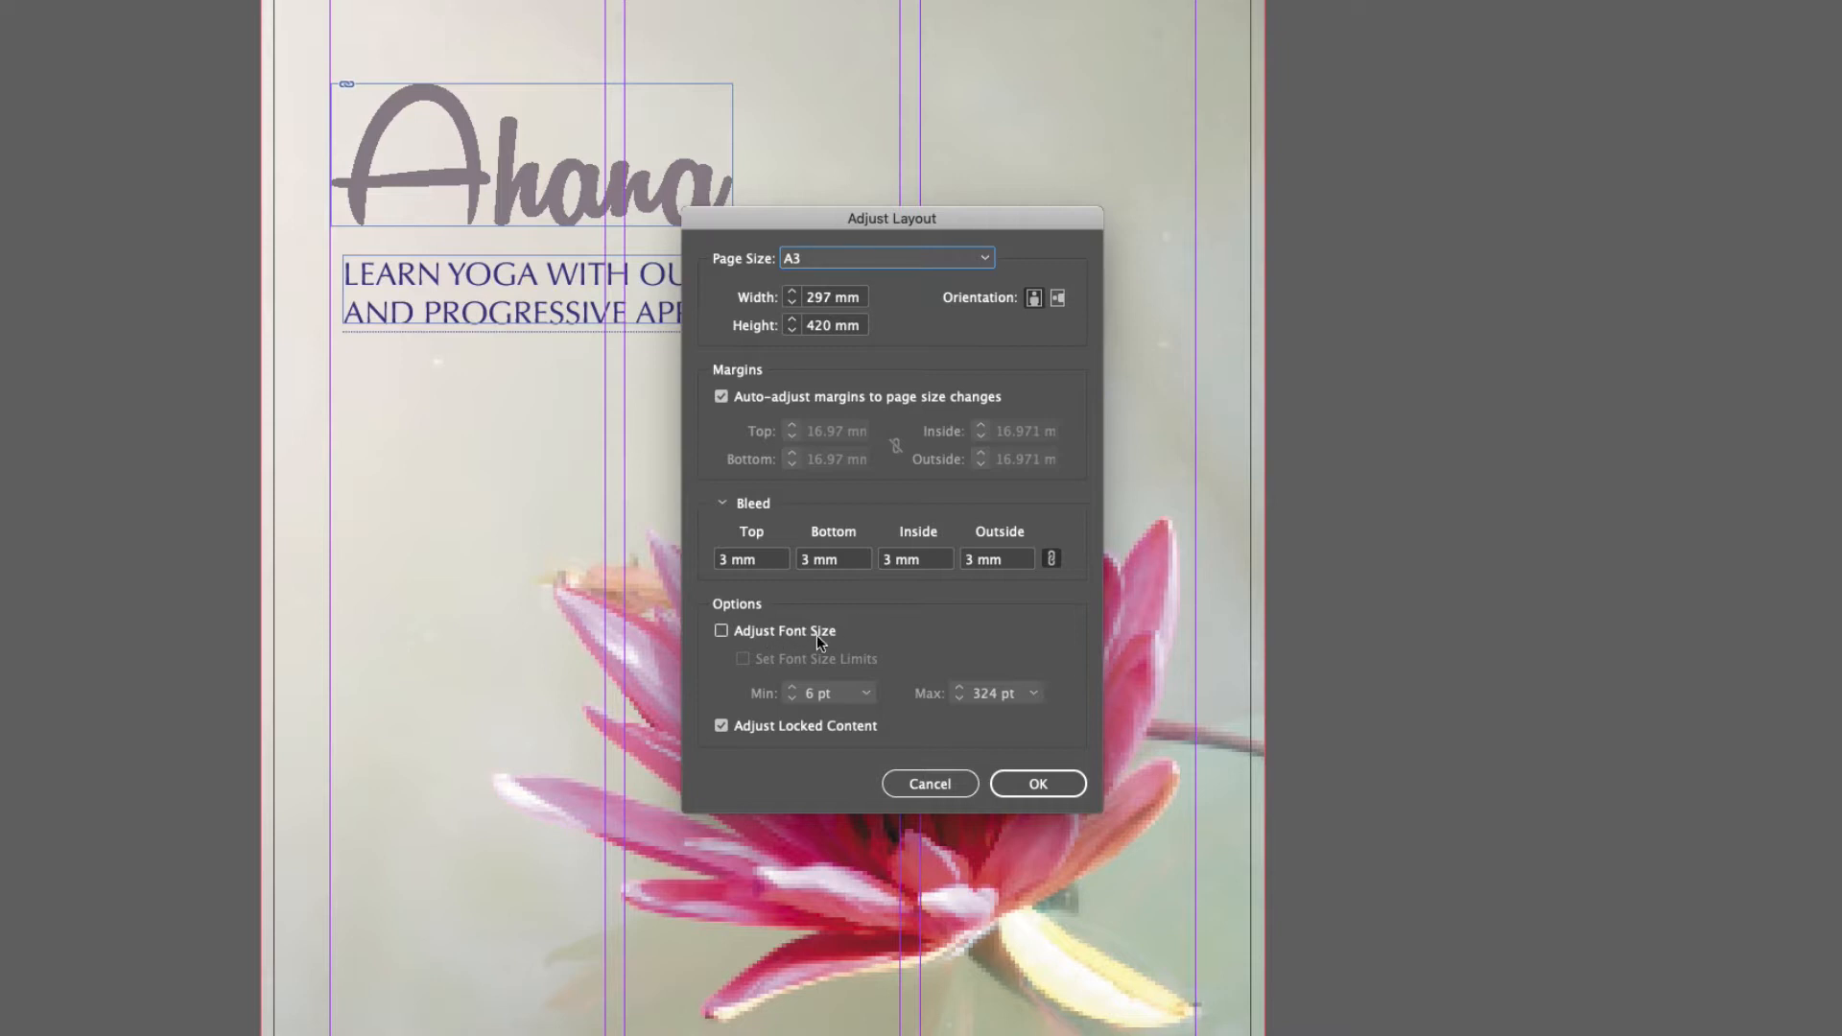
pyautogui.click(722, 631)
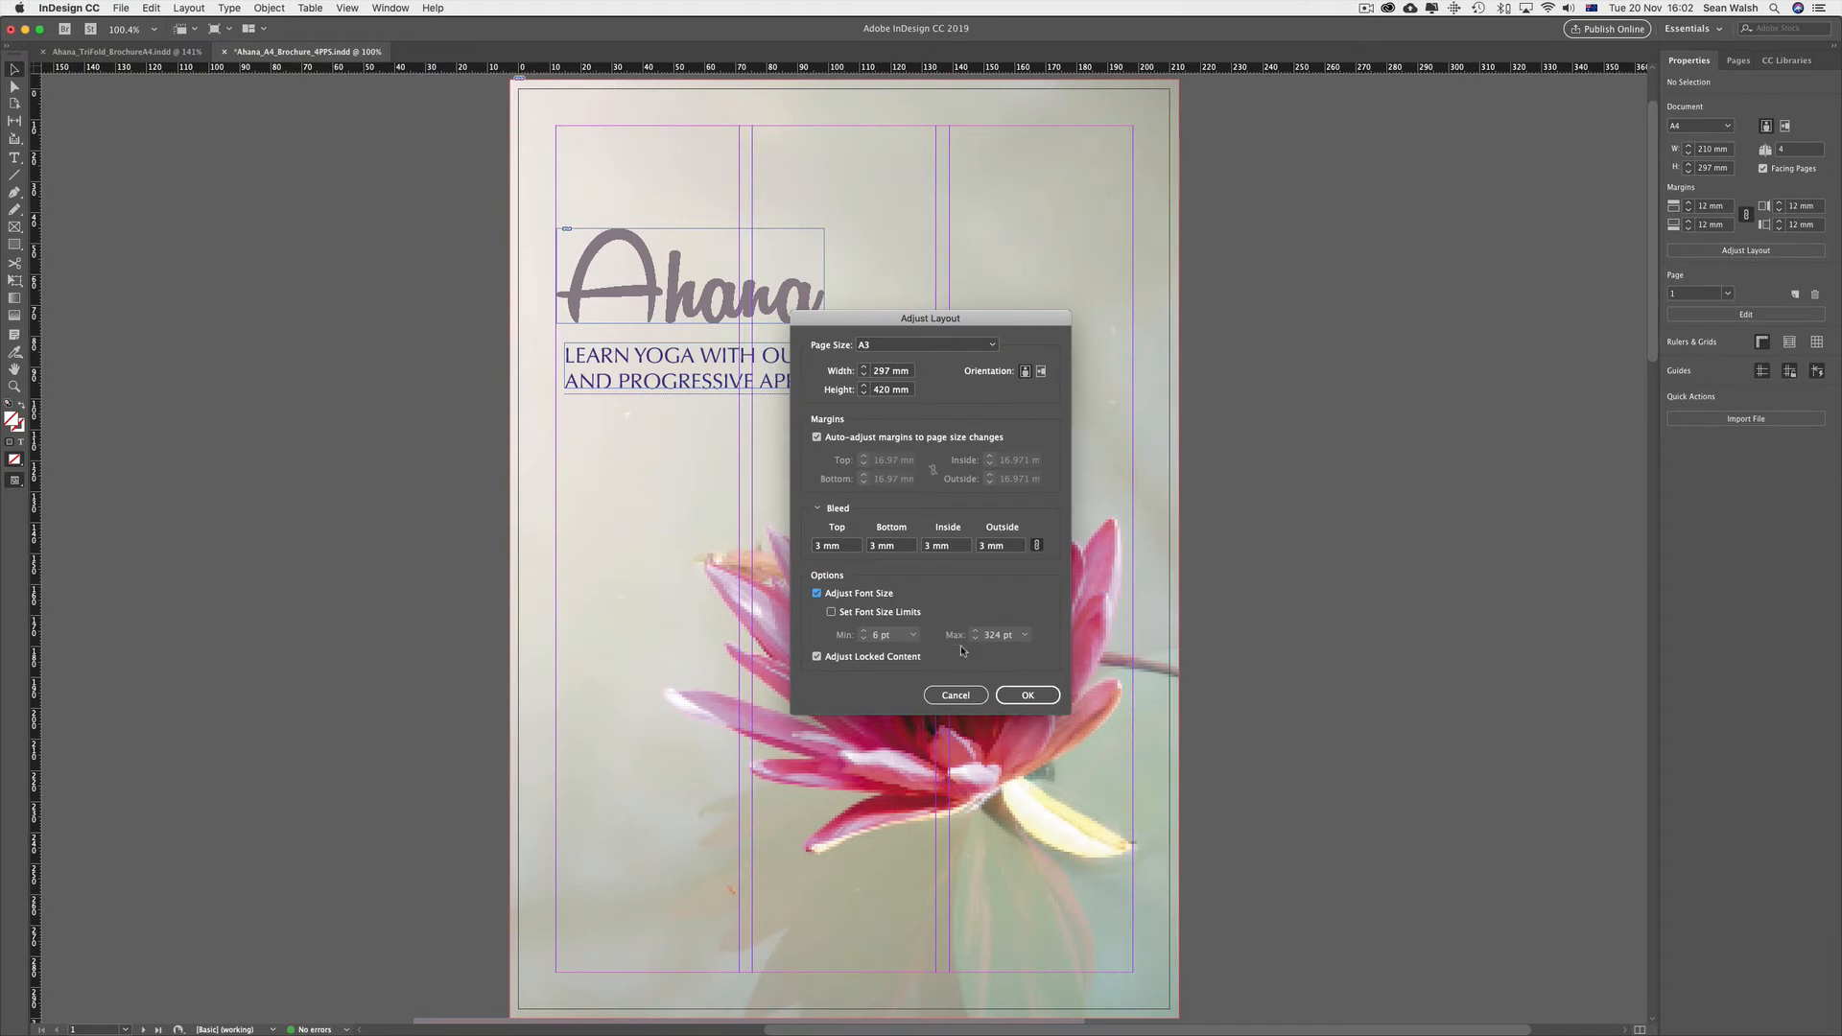
pyautogui.click(956, 695)
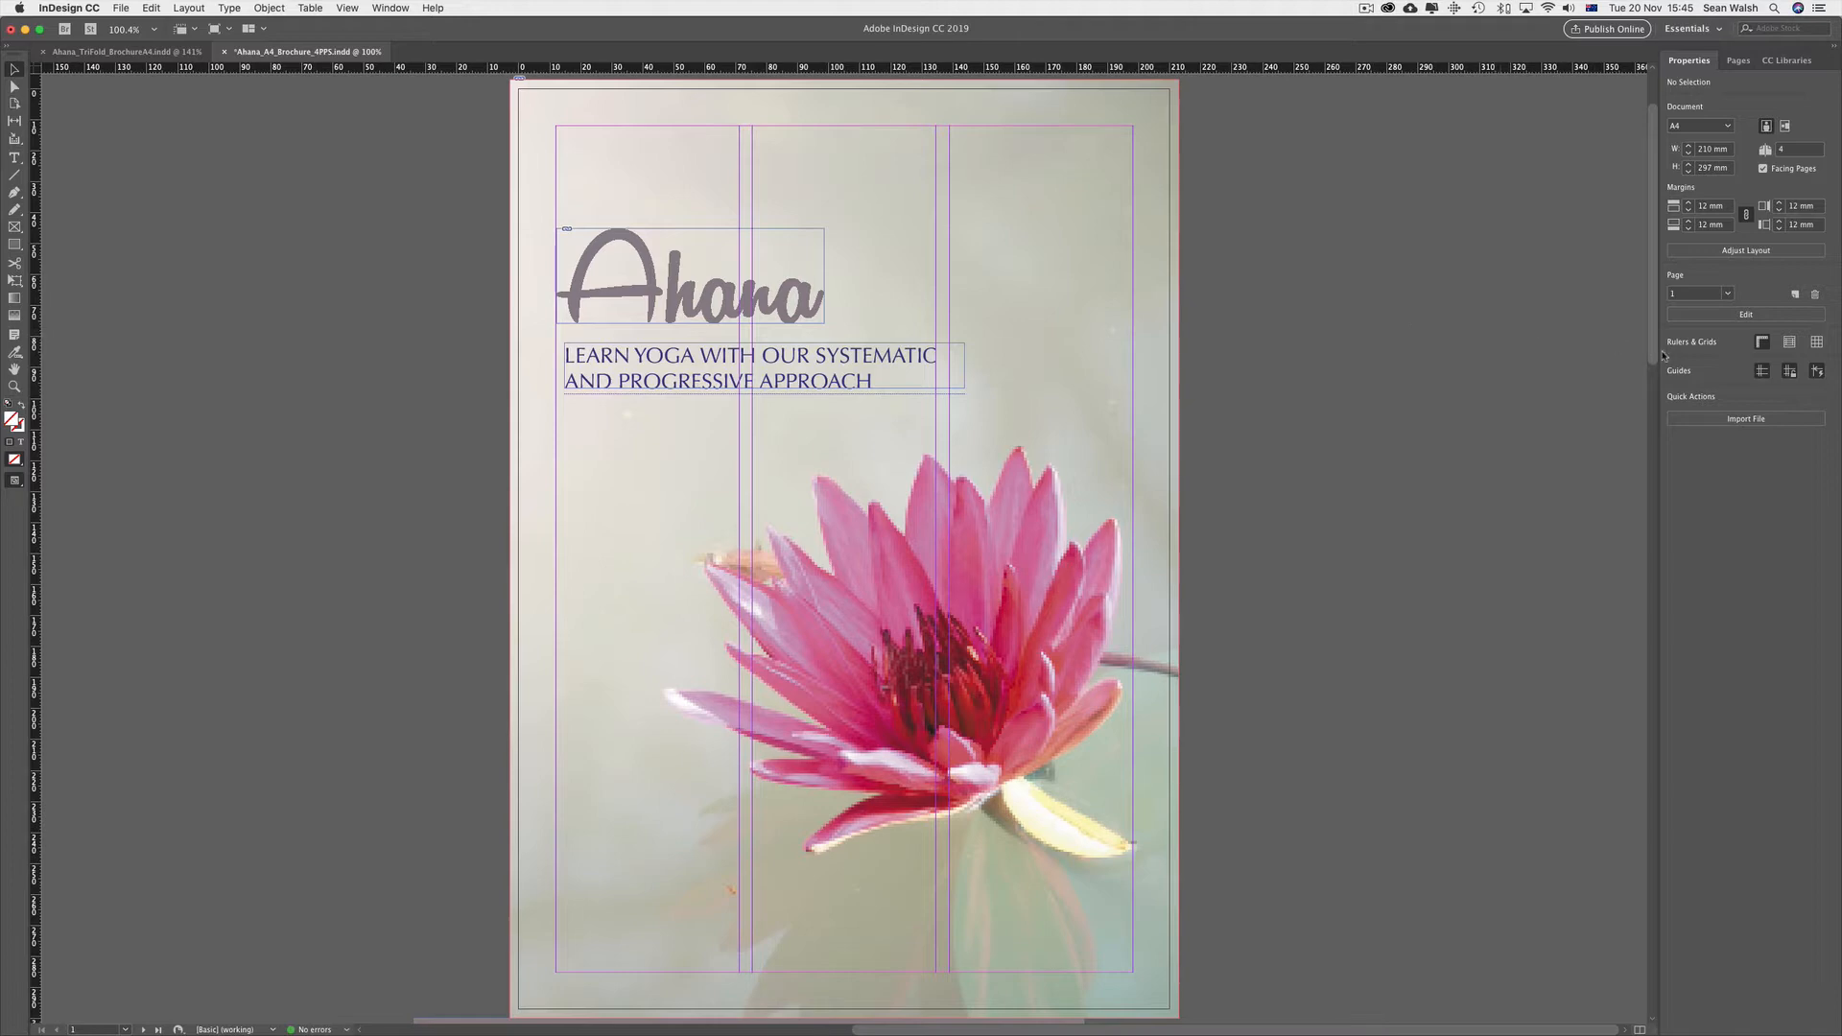
# Hide and restore the rulers, and toggle the visibility of the guides
pyautogui.click(1762, 343)
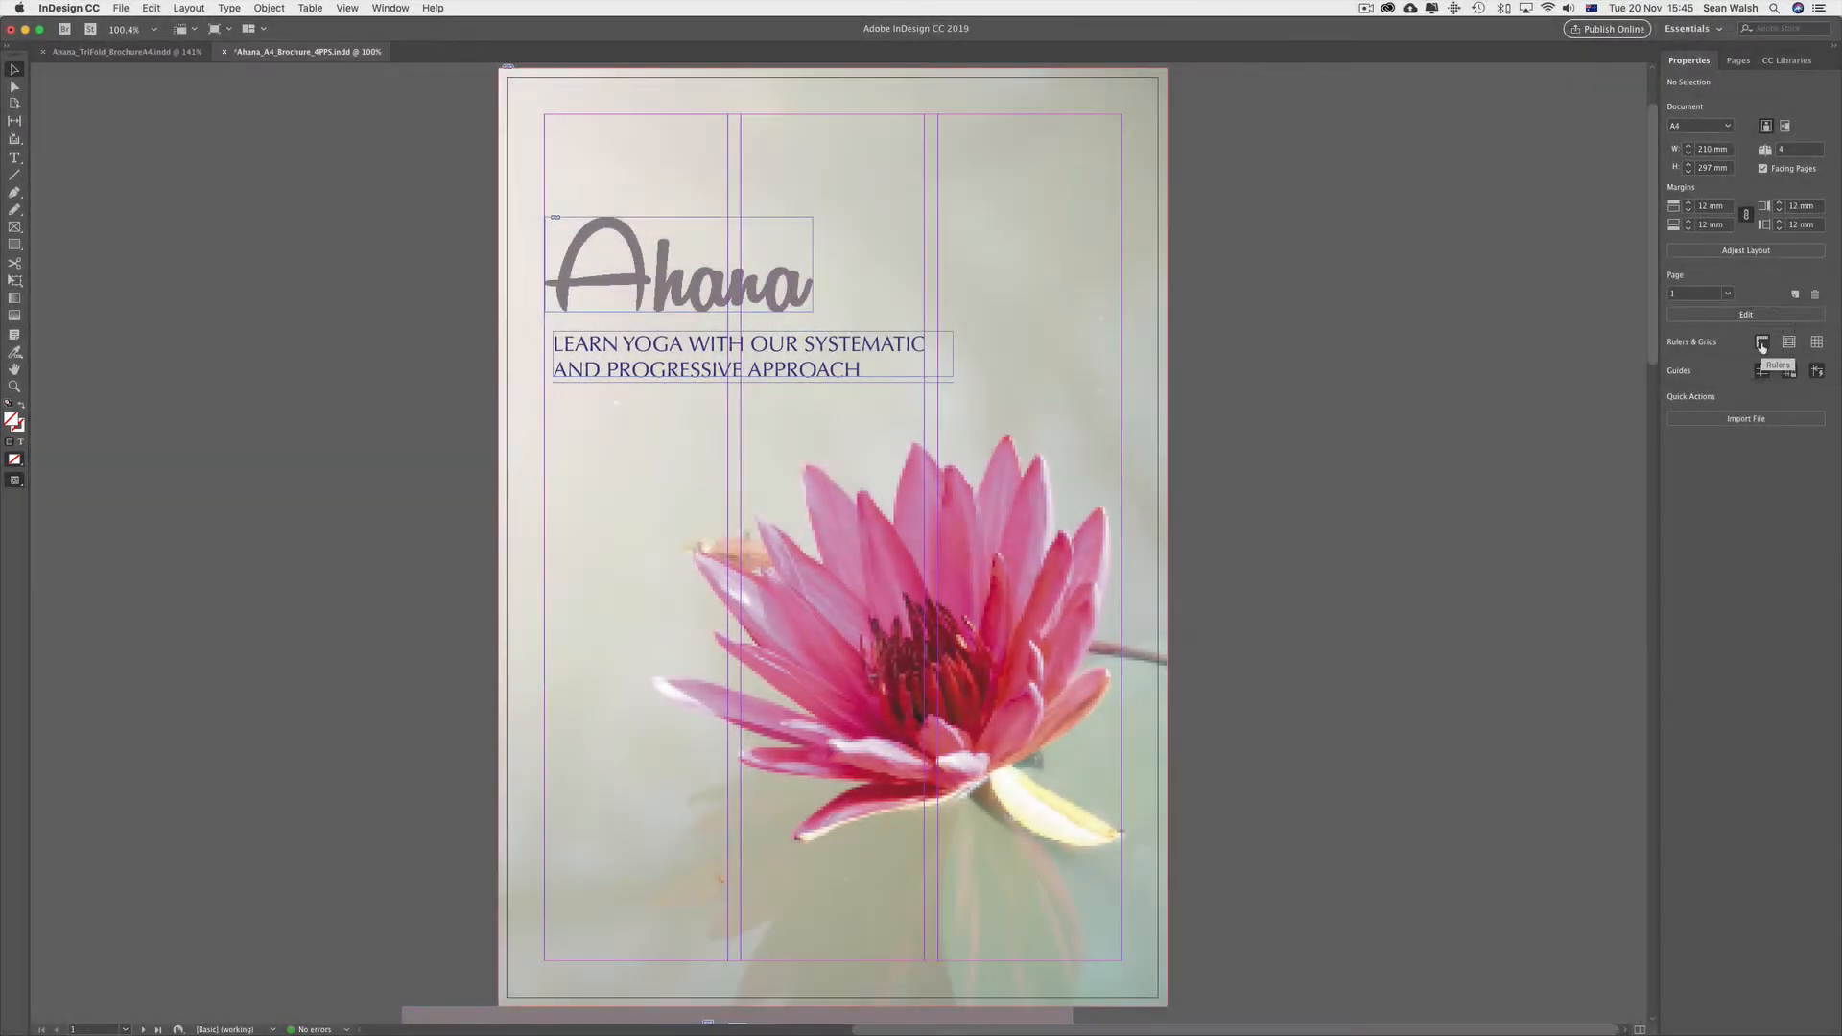
pyautogui.click(1763, 343)
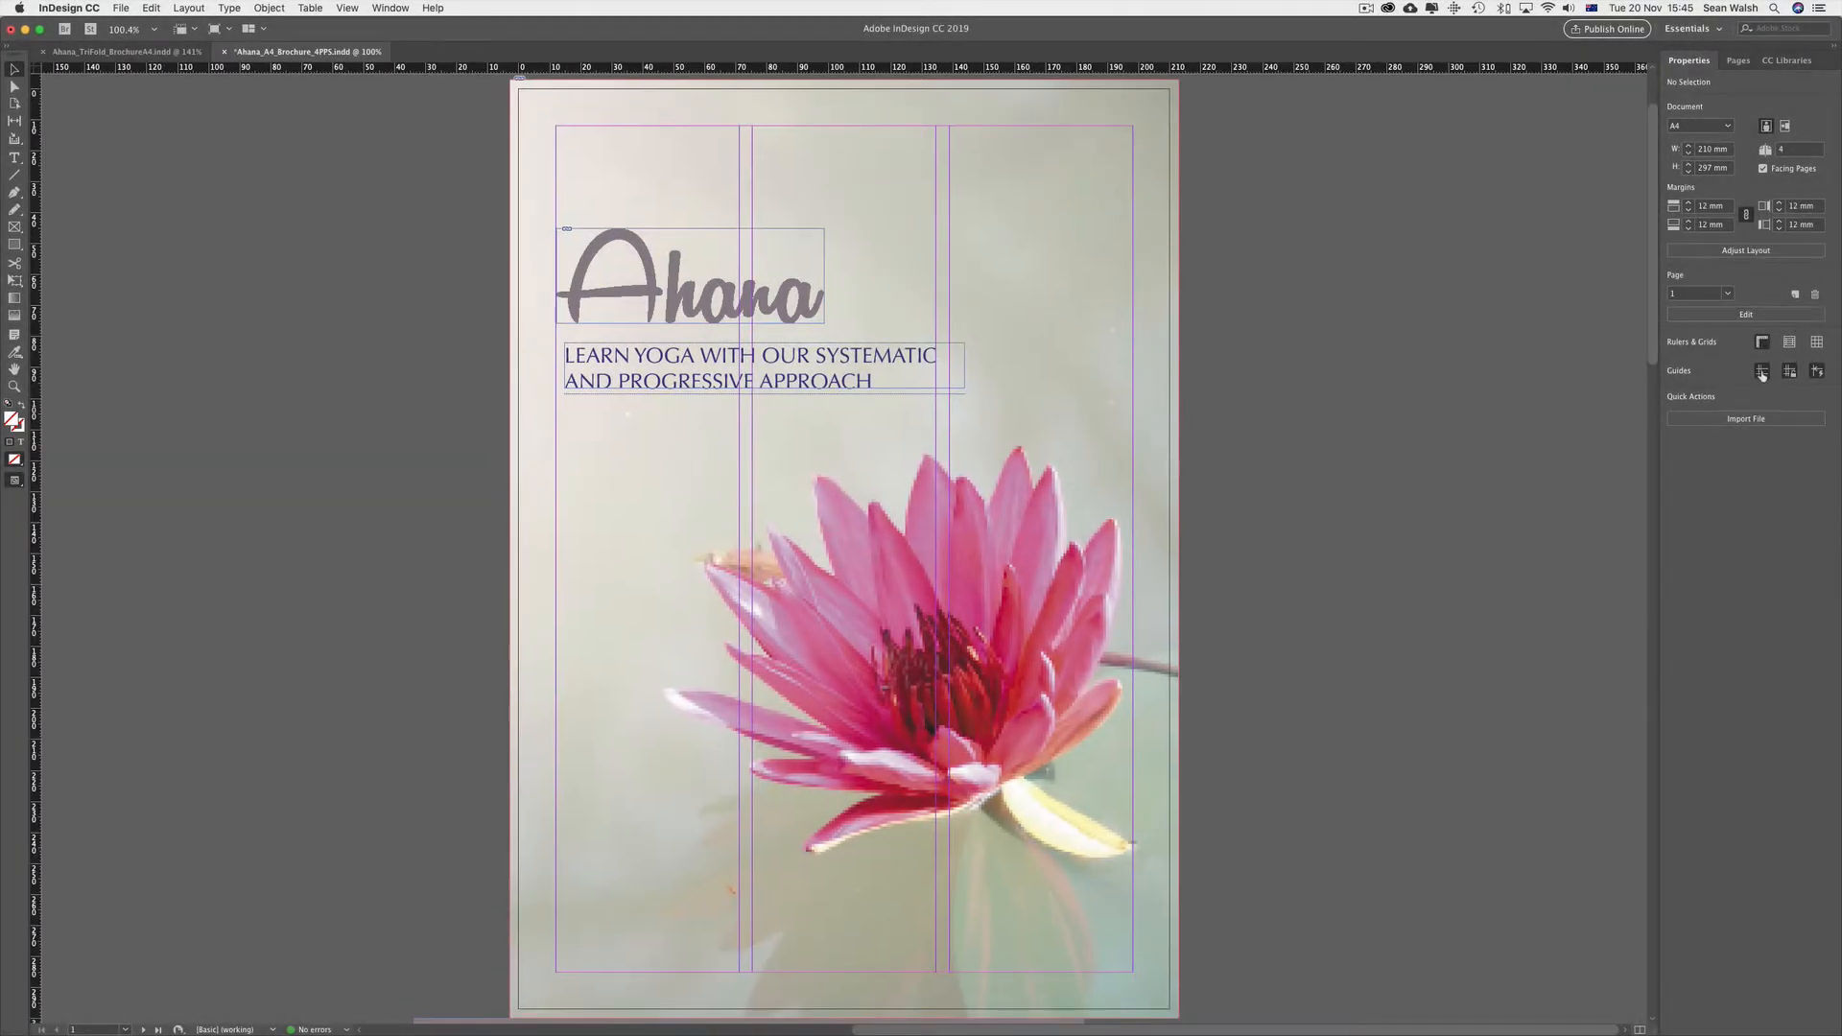
pyautogui.click(1762, 371)
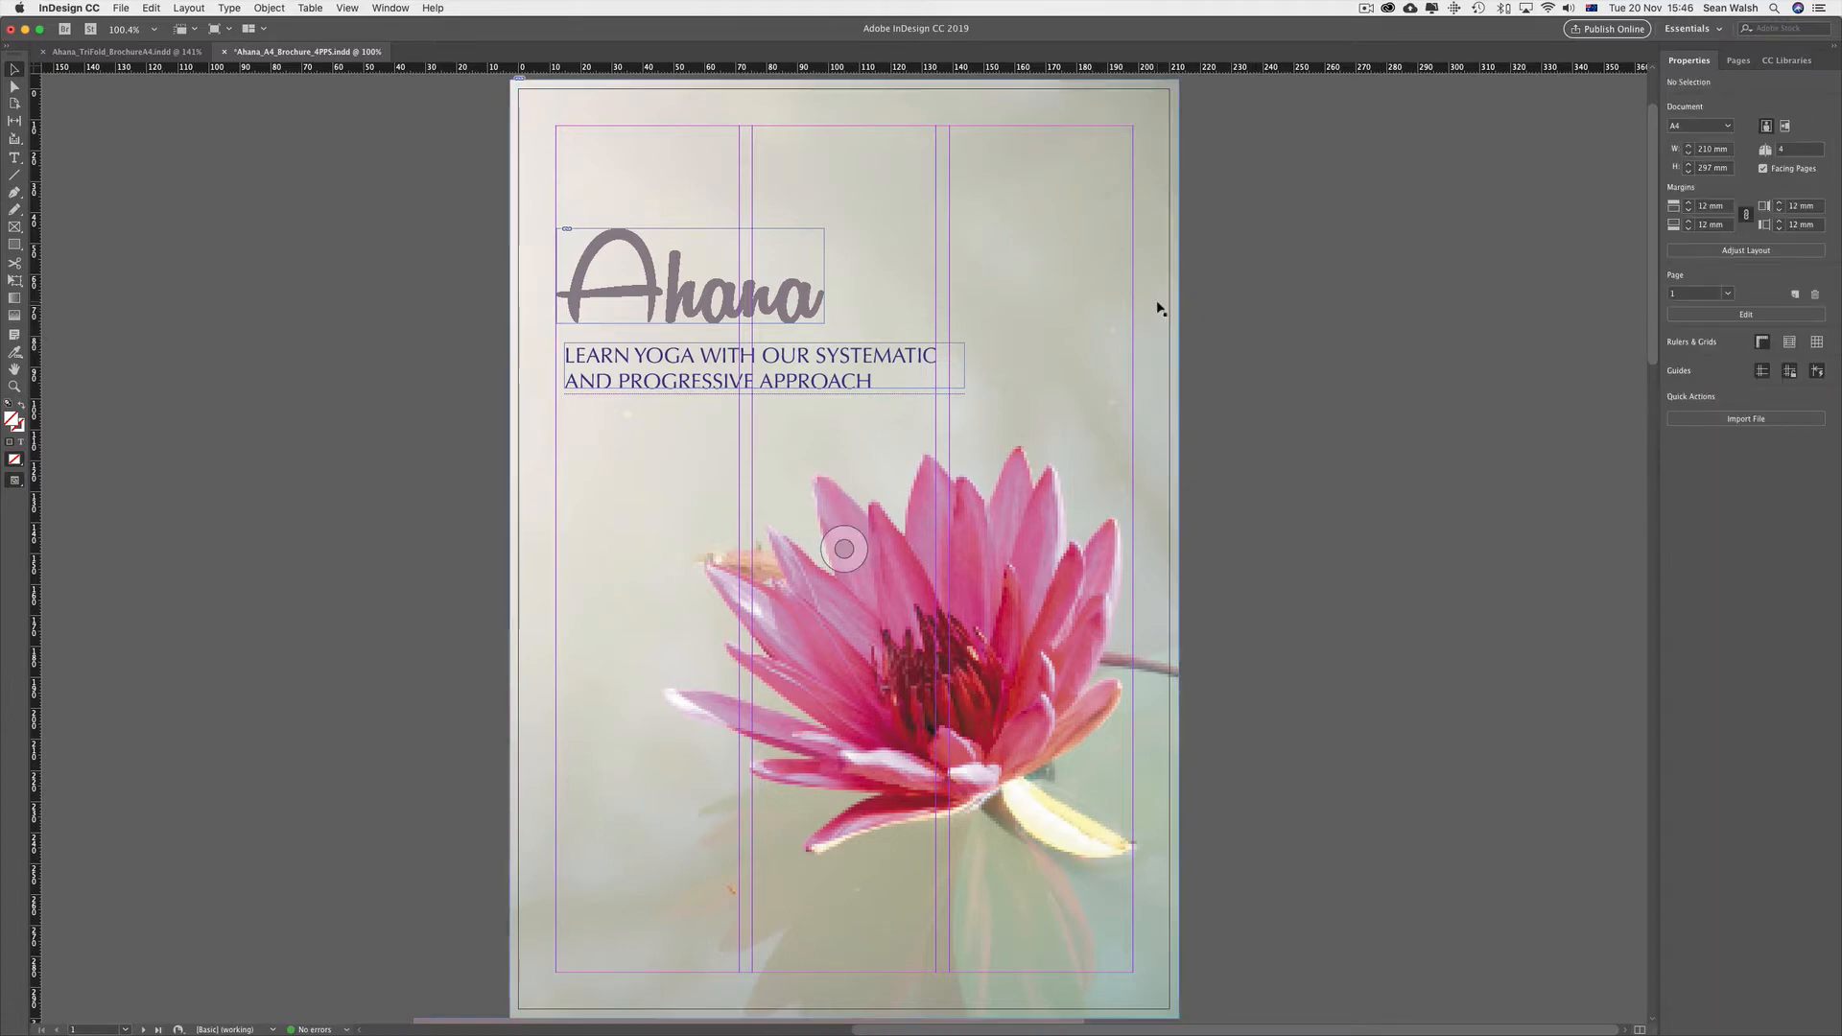
# Select the cover's lotus background image and switch to the Essentials Classic workspace
pyautogui.click(1106, 309)
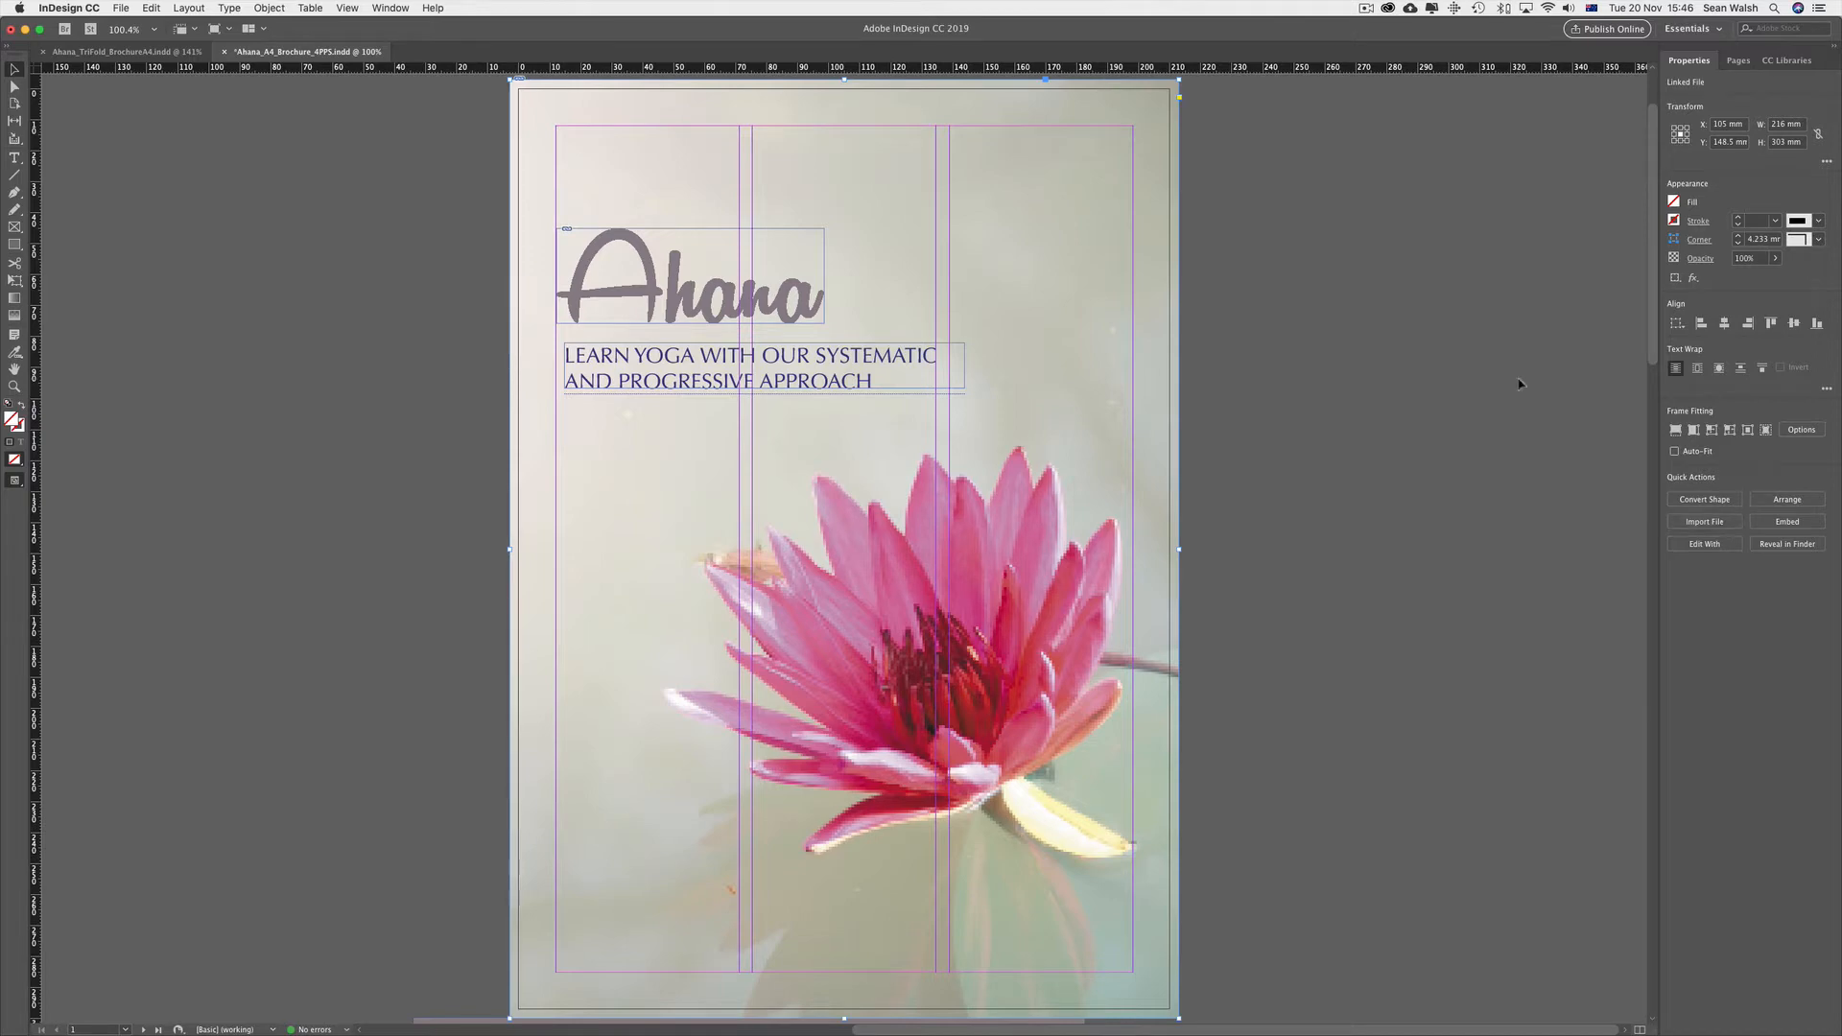
pyautogui.click(1782, 551)
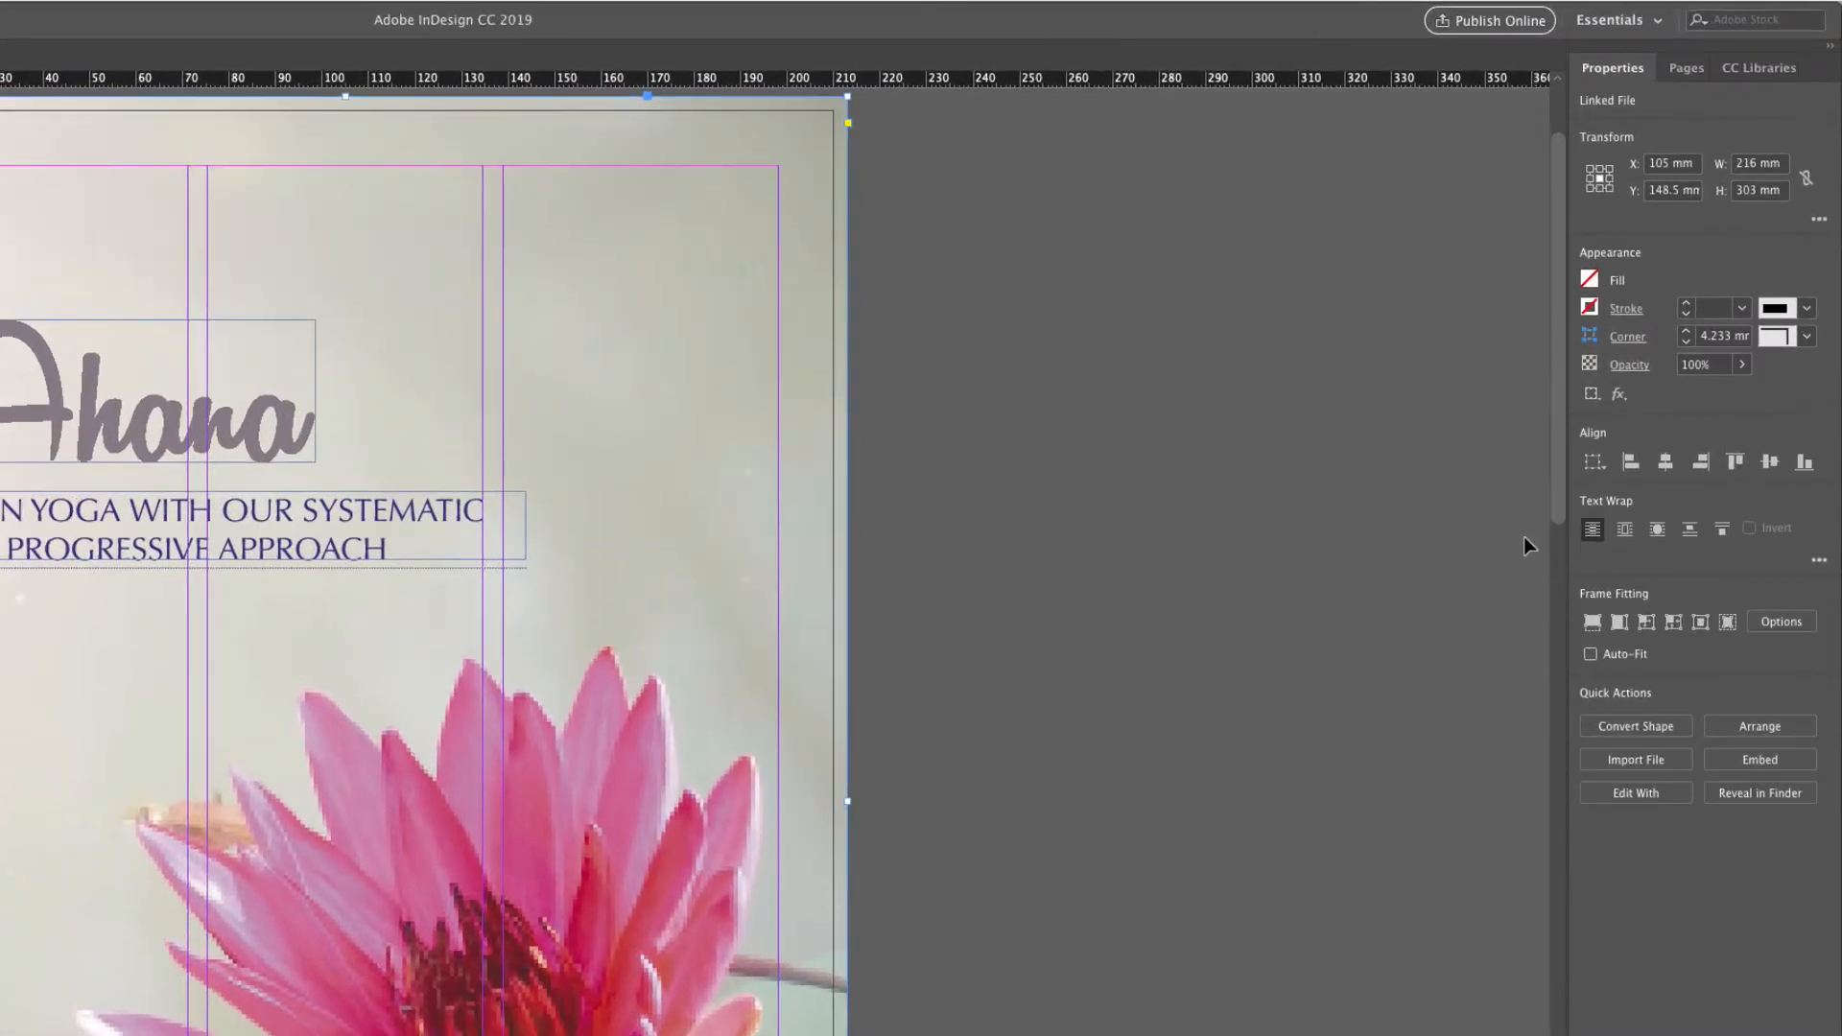
pyautogui.click(1665, 24)
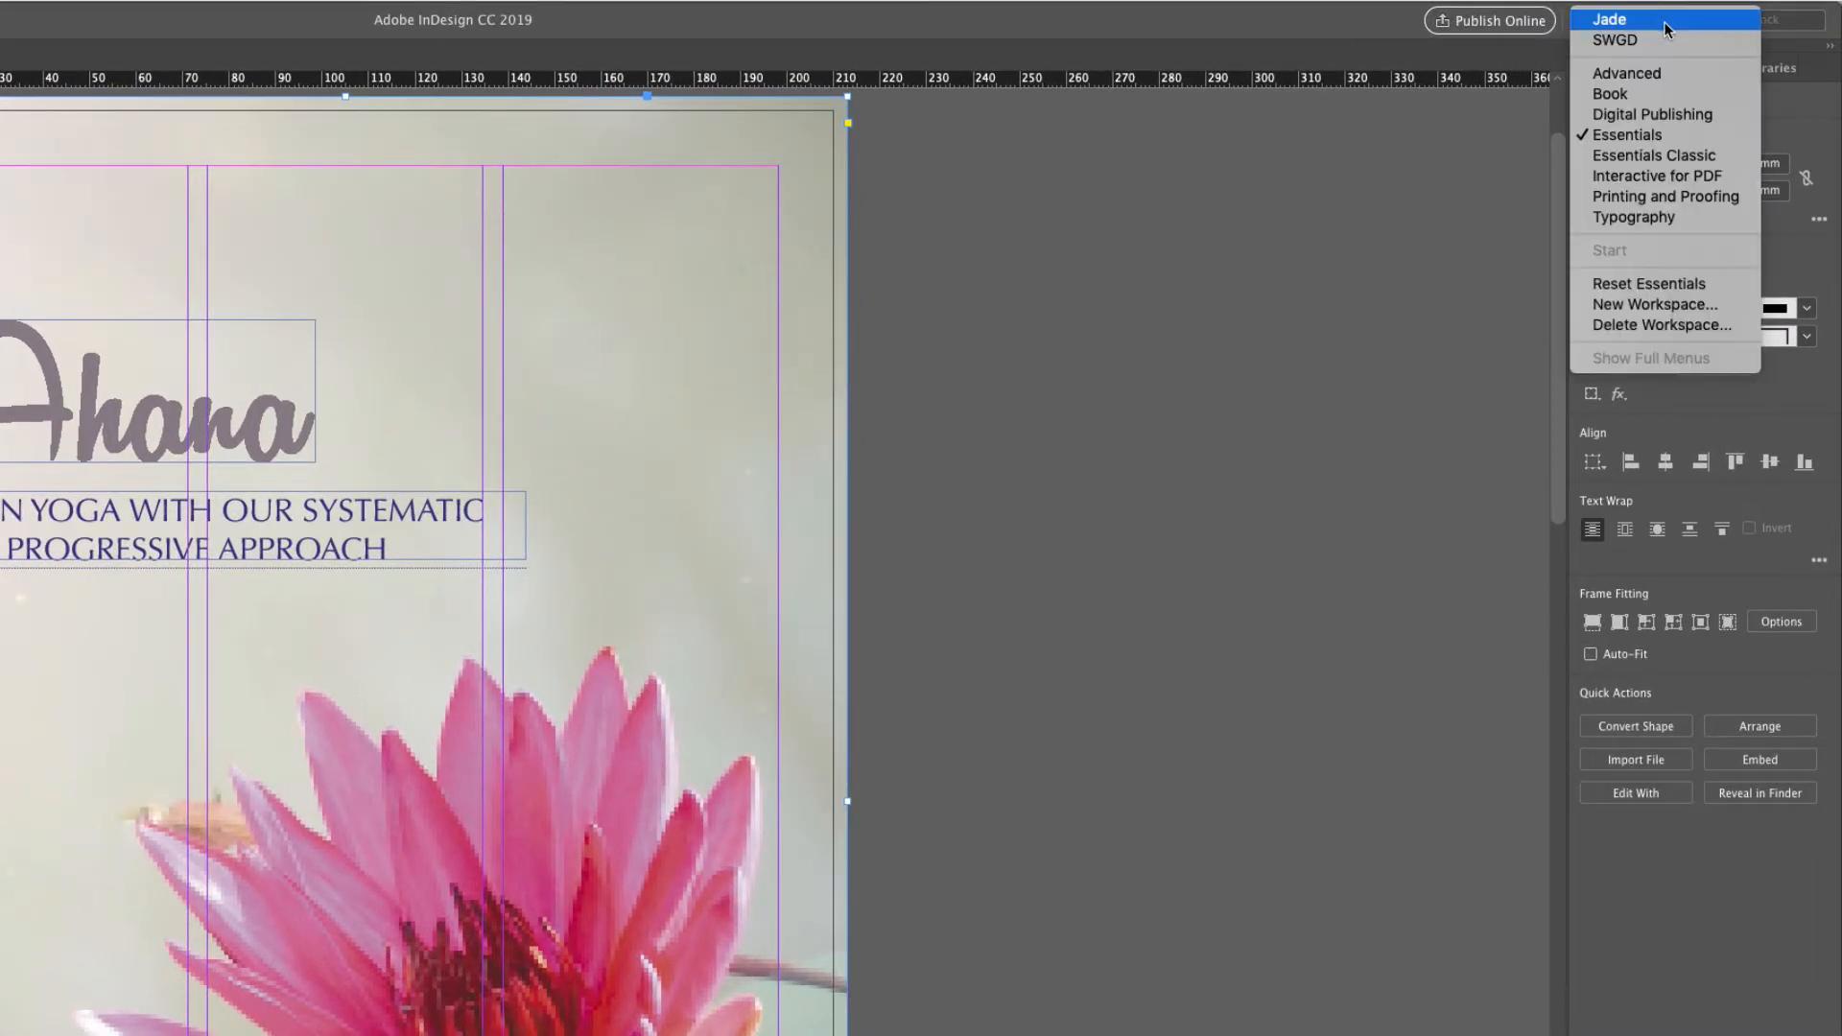
pyautogui.click(1658, 155)
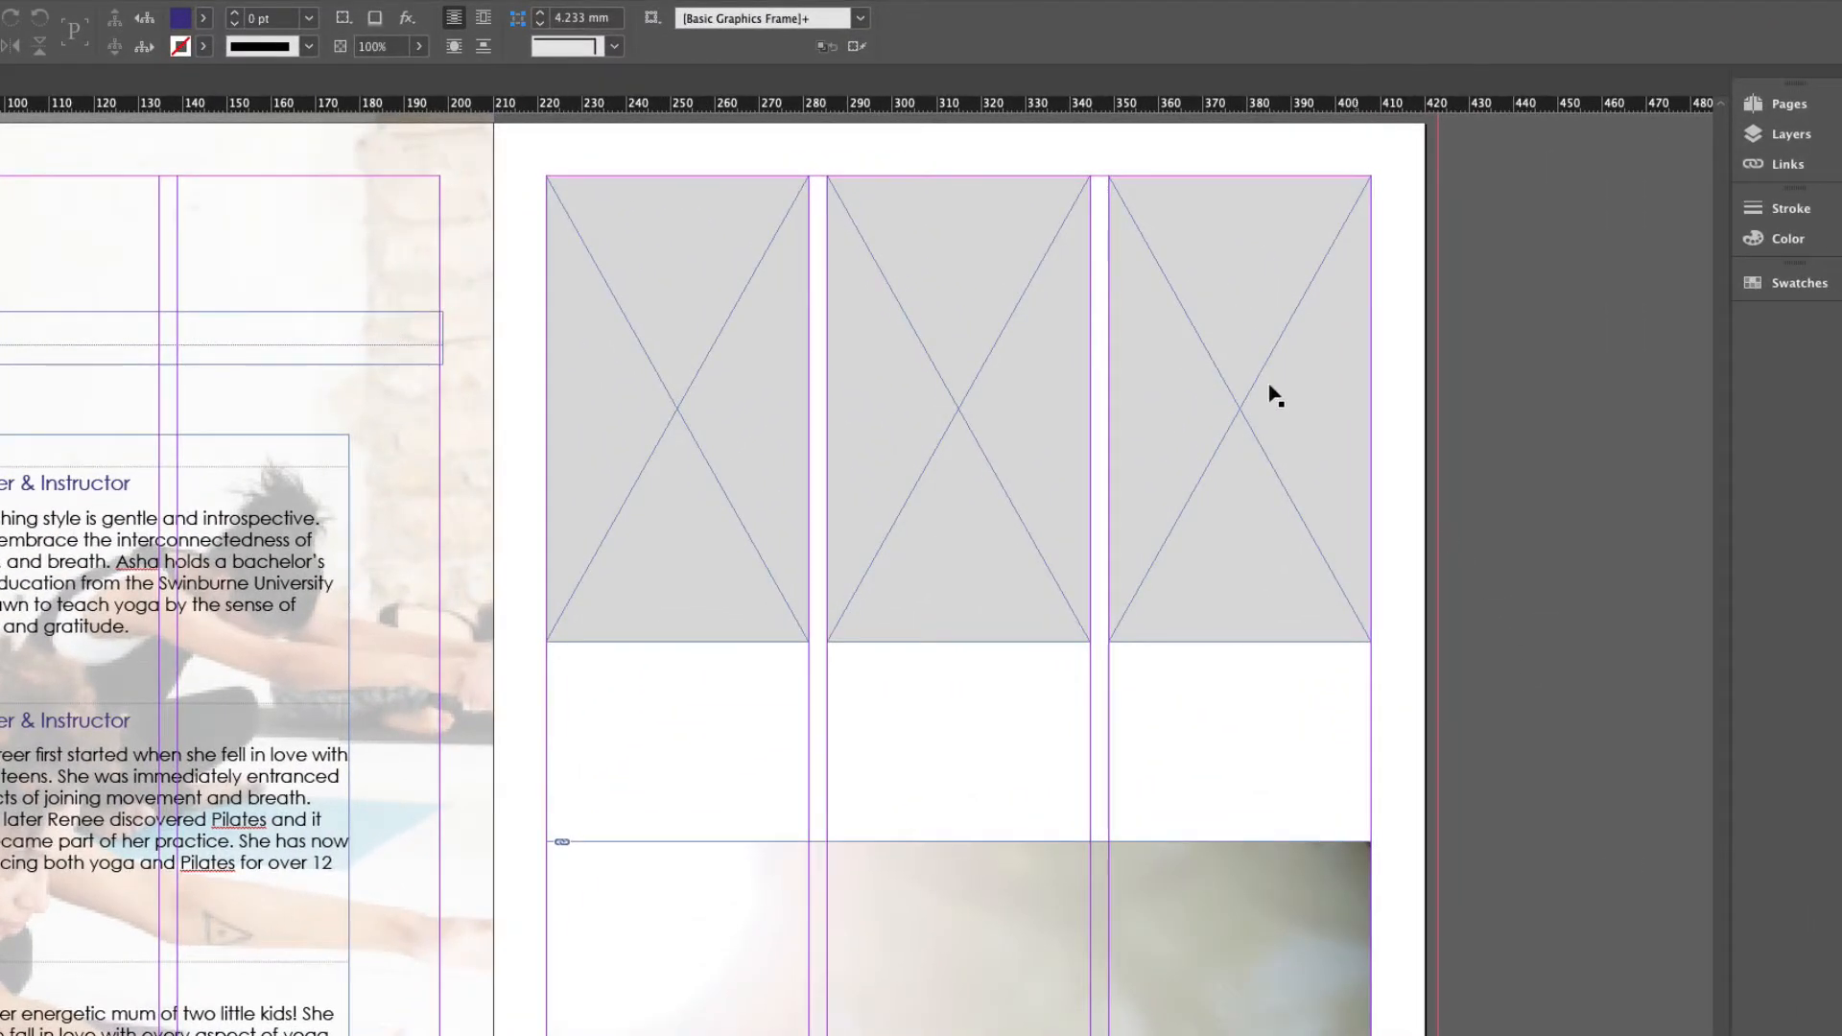
# Place body-meditation-pose-Landscape.jpg in the first empty frame of the top row and fill the frame proportionally
pyautogui.click(686, 262)
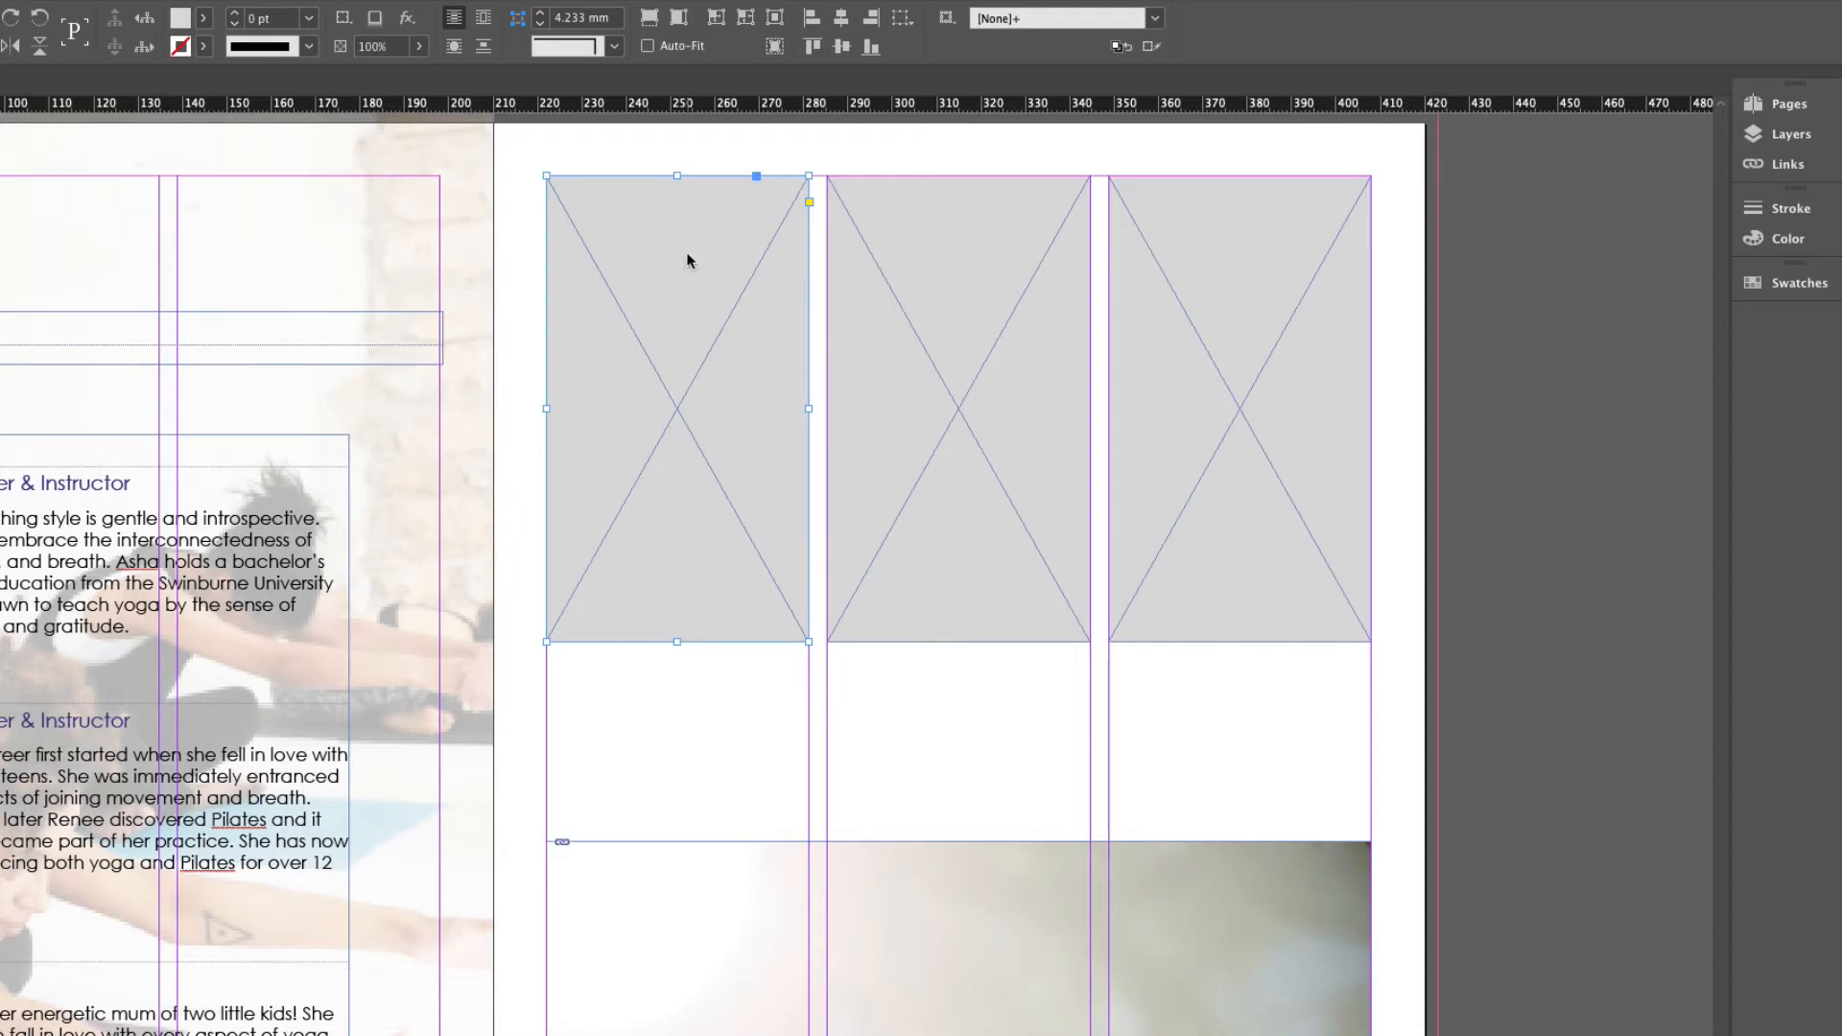
pyautogui.press('super+d')
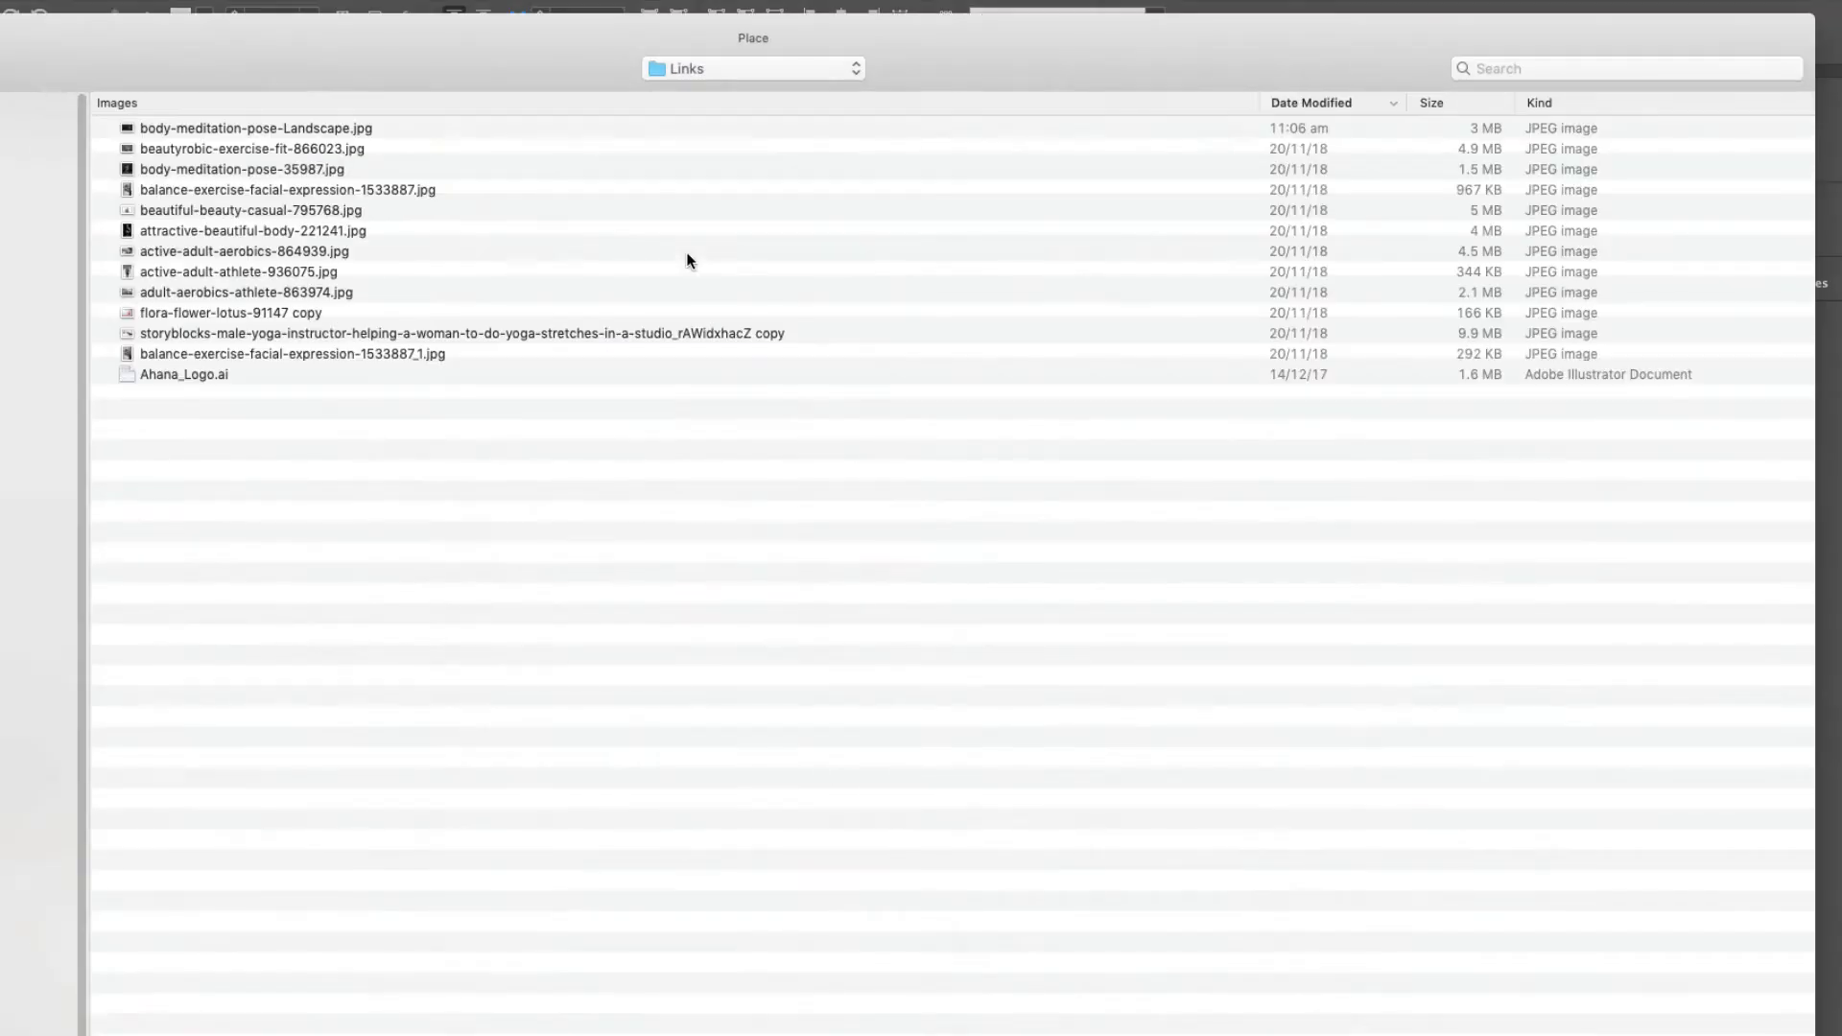
pyautogui.doubleClick(311, 128)
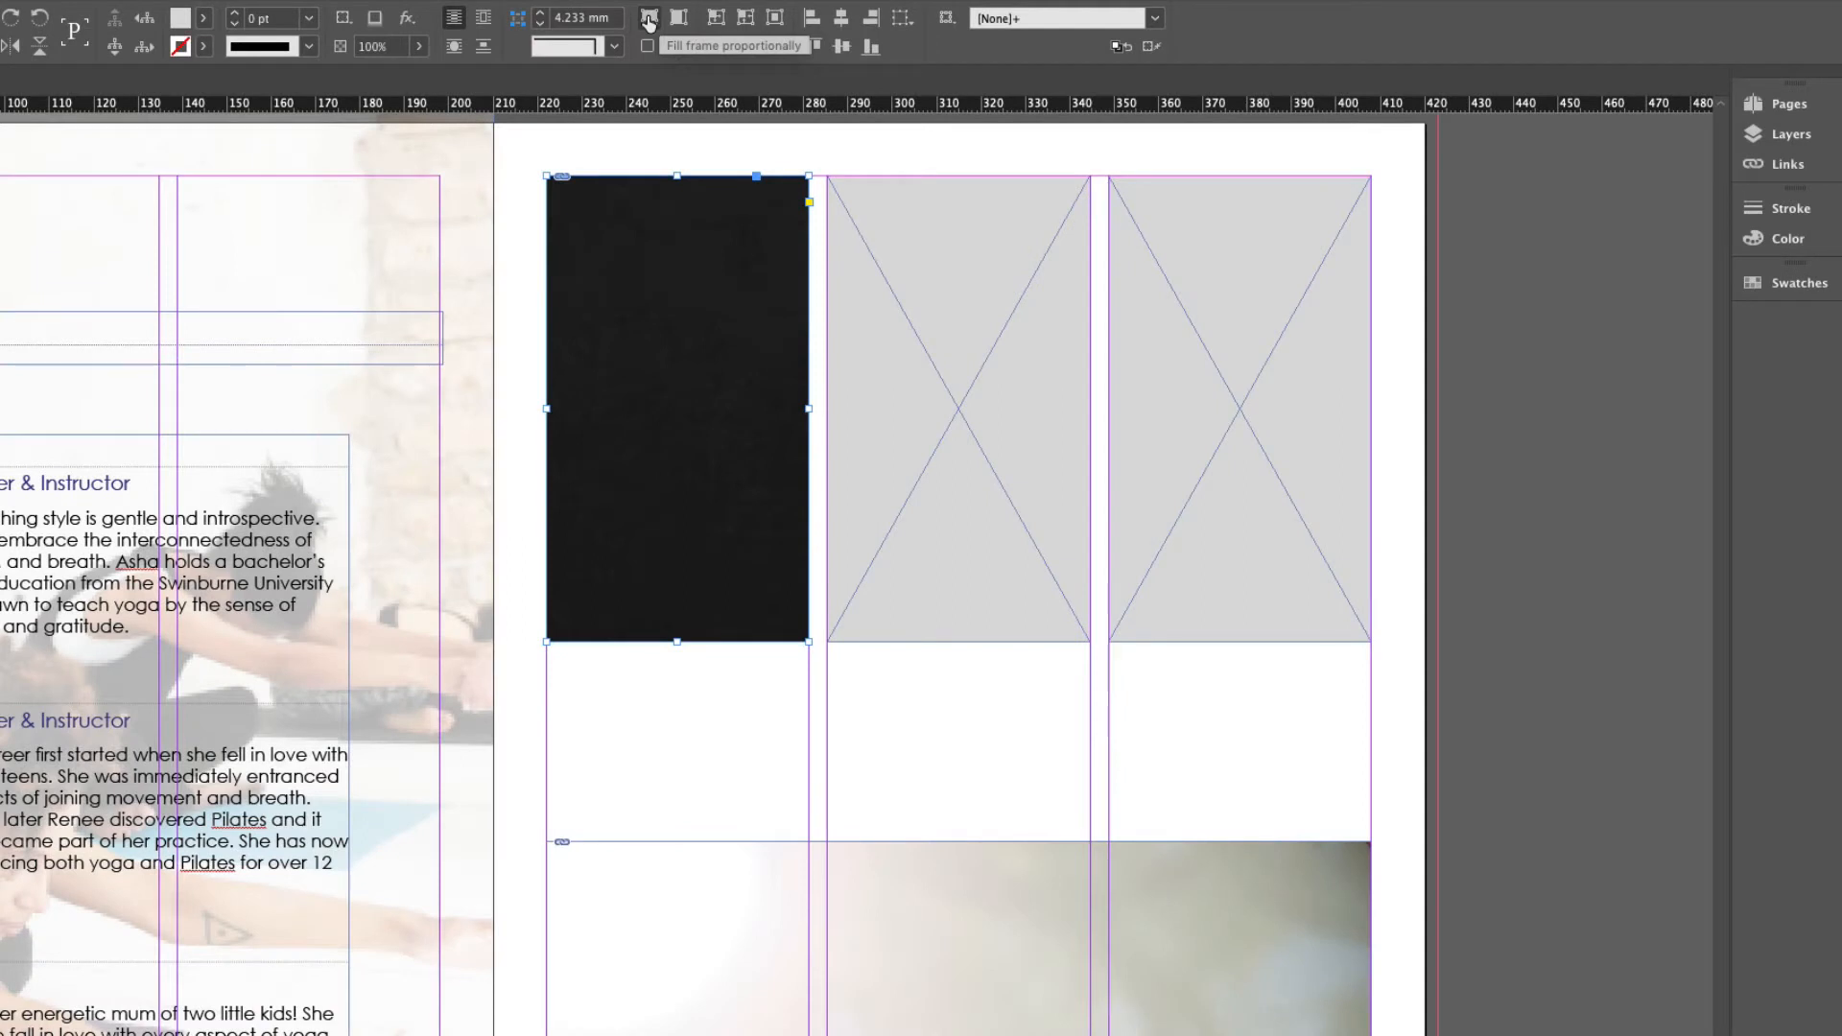
pyautogui.click(649, 19)
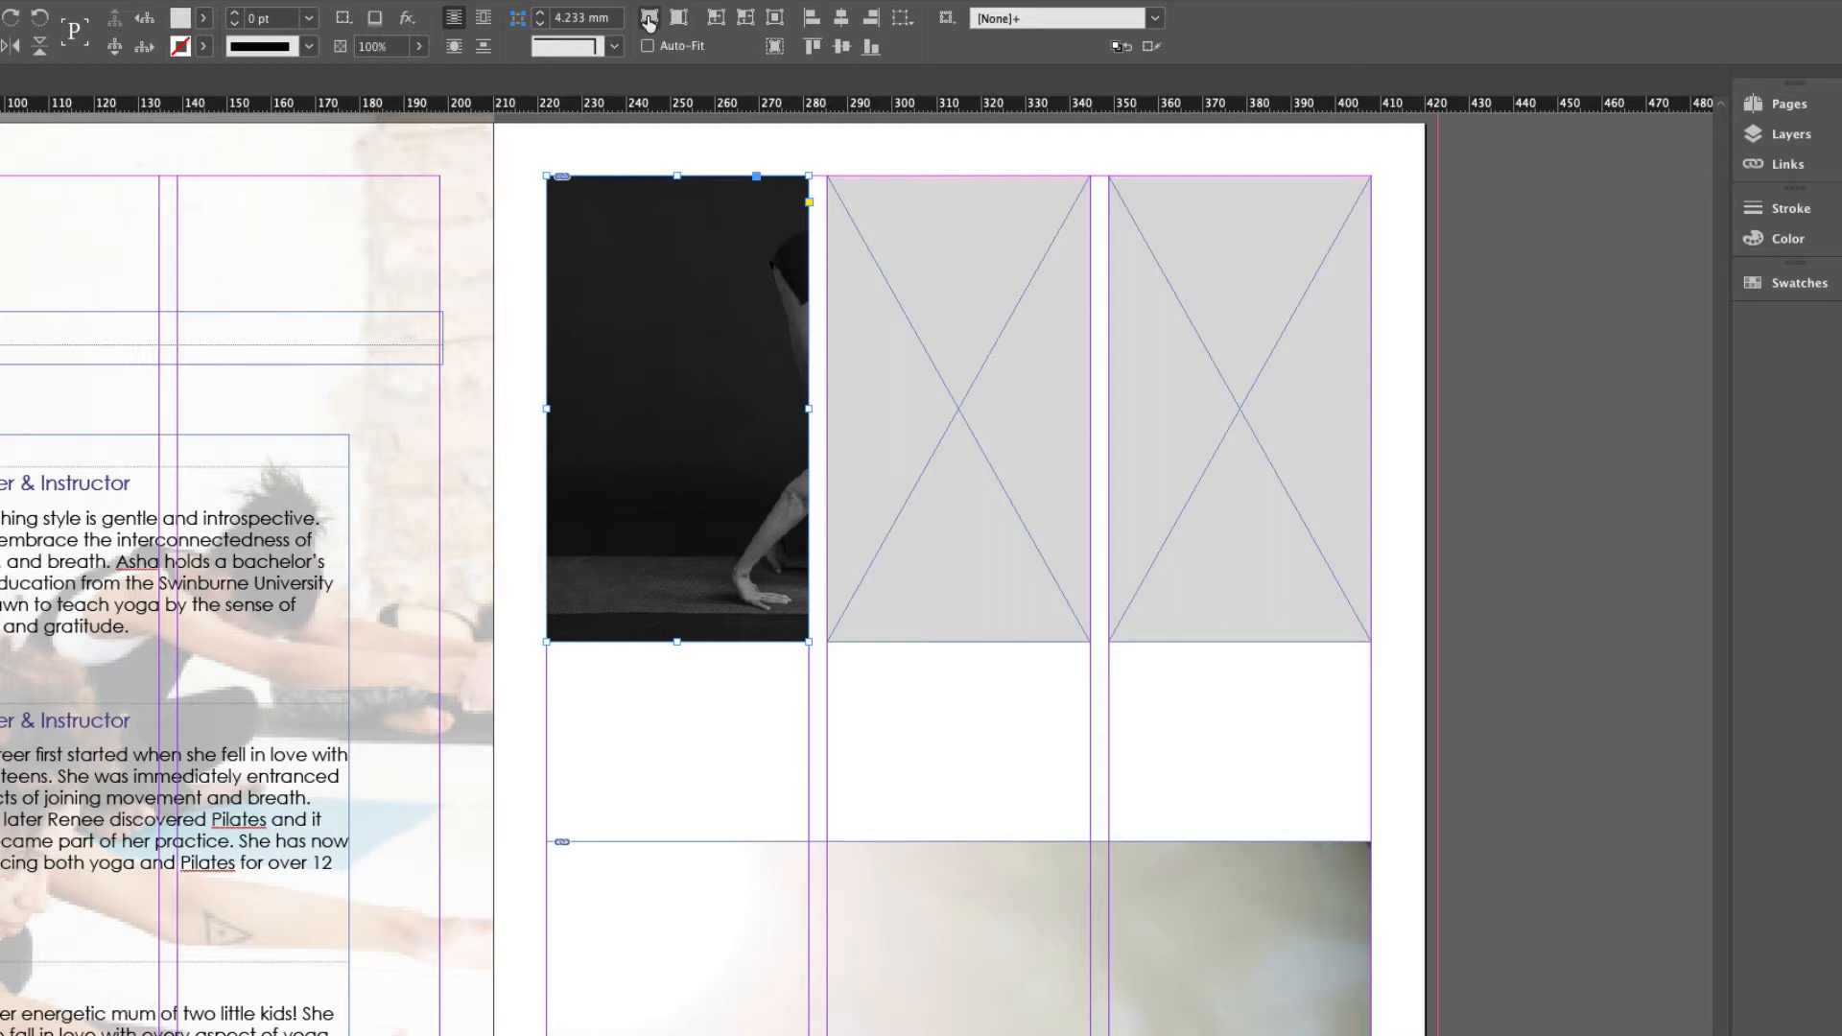
# Shift the placed photo inside the first frame so the bending yoga figure sits fully within it
pyautogui.moveTo(637, 368)
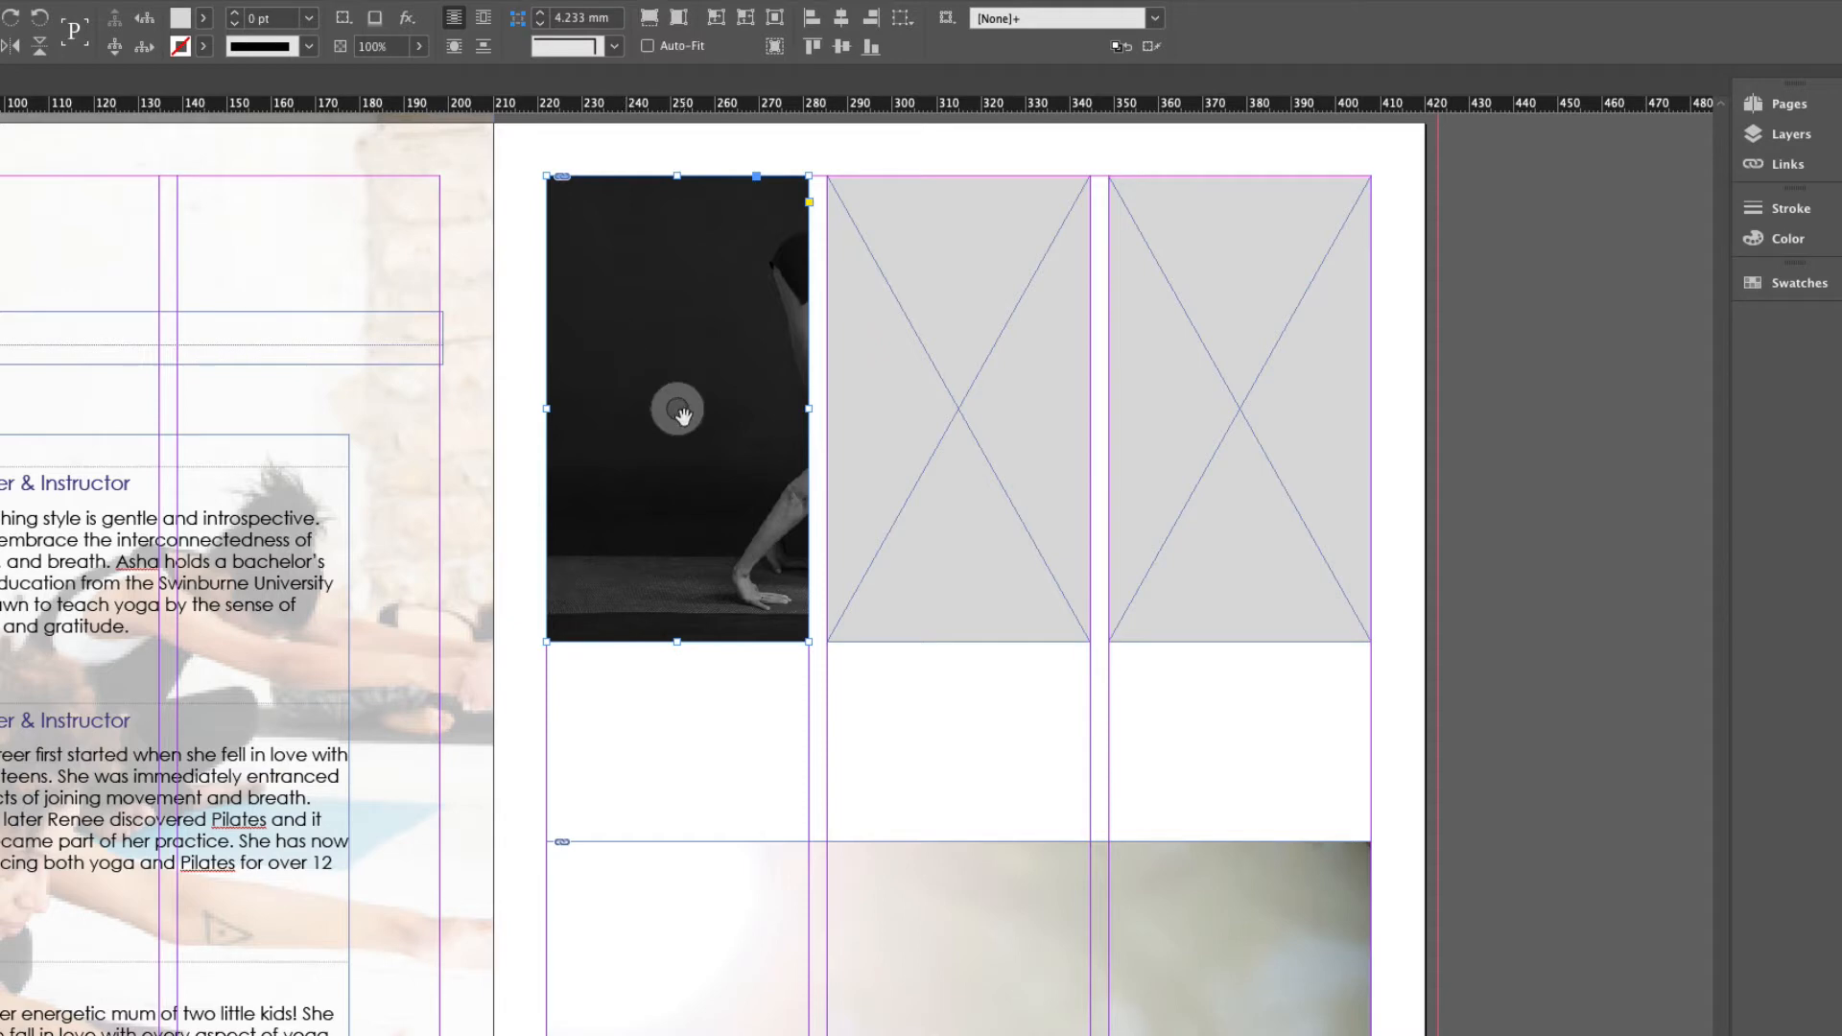
pyautogui.moveTo(679, 422); pyautogui.dragTo(657, 423)
pyautogui.moveTo(611, 414)
pyautogui.mouseDown()
pyautogui.moveTo(578, 418)
pyautogui.moveTo(636, 411)
pyautogui.moveTo(619, 411)
pyautogui.mouseUp()
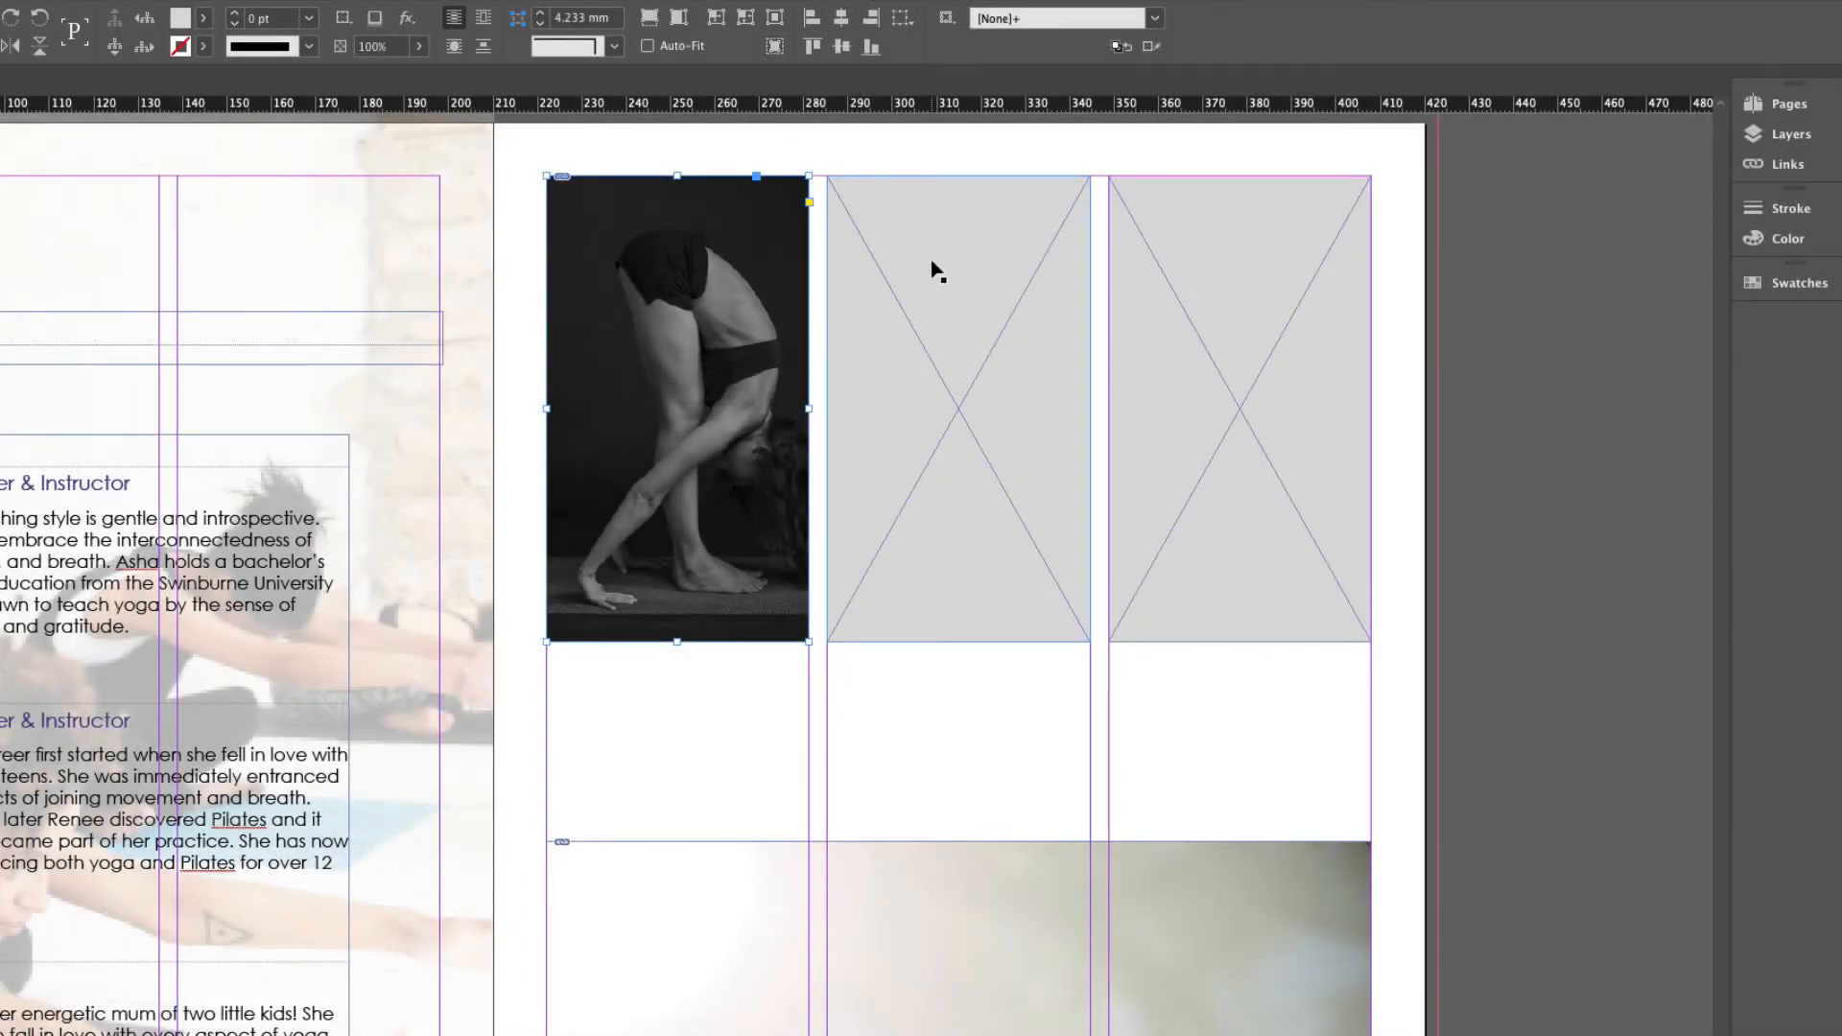
# Place the Yoga Mat Landscape graphic from the Ahana Yoga library in the middle frame and apply Content-Aware Fit
pyautogui.click(928, 269)
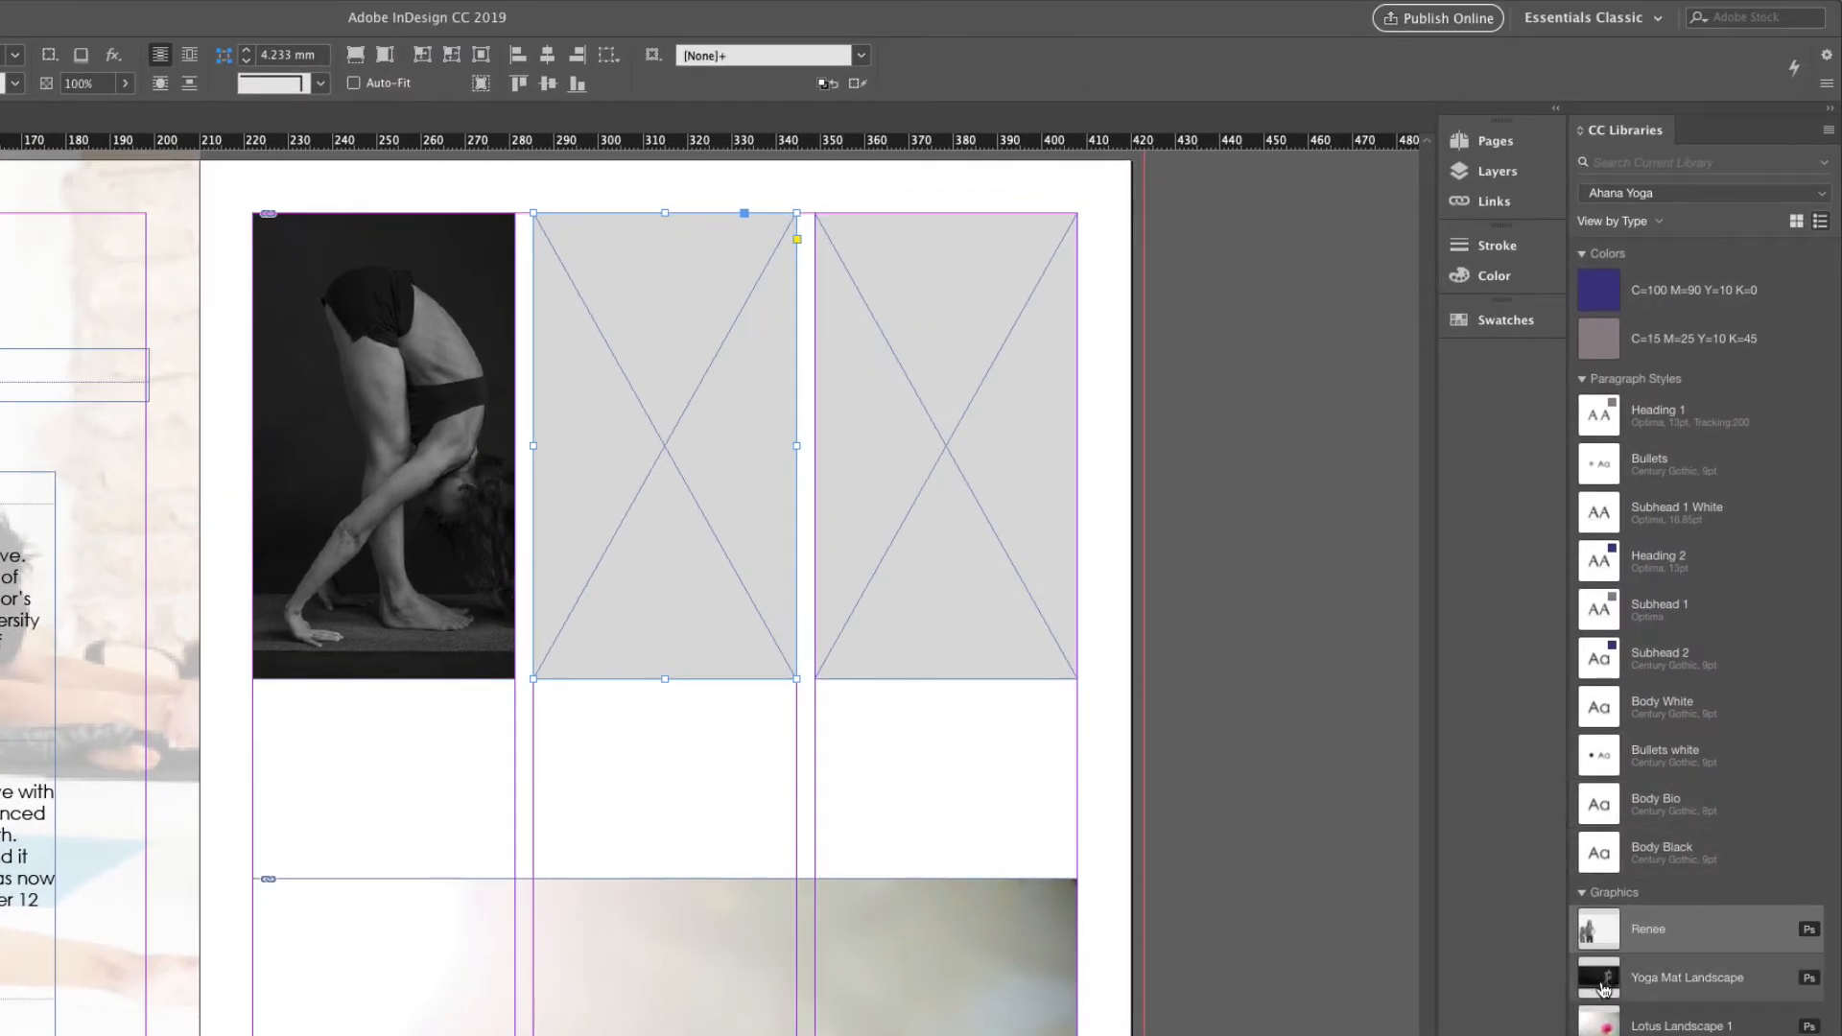
pyautogui.moveTo(1600, 986); pyautogui.dragTo(711, 475)
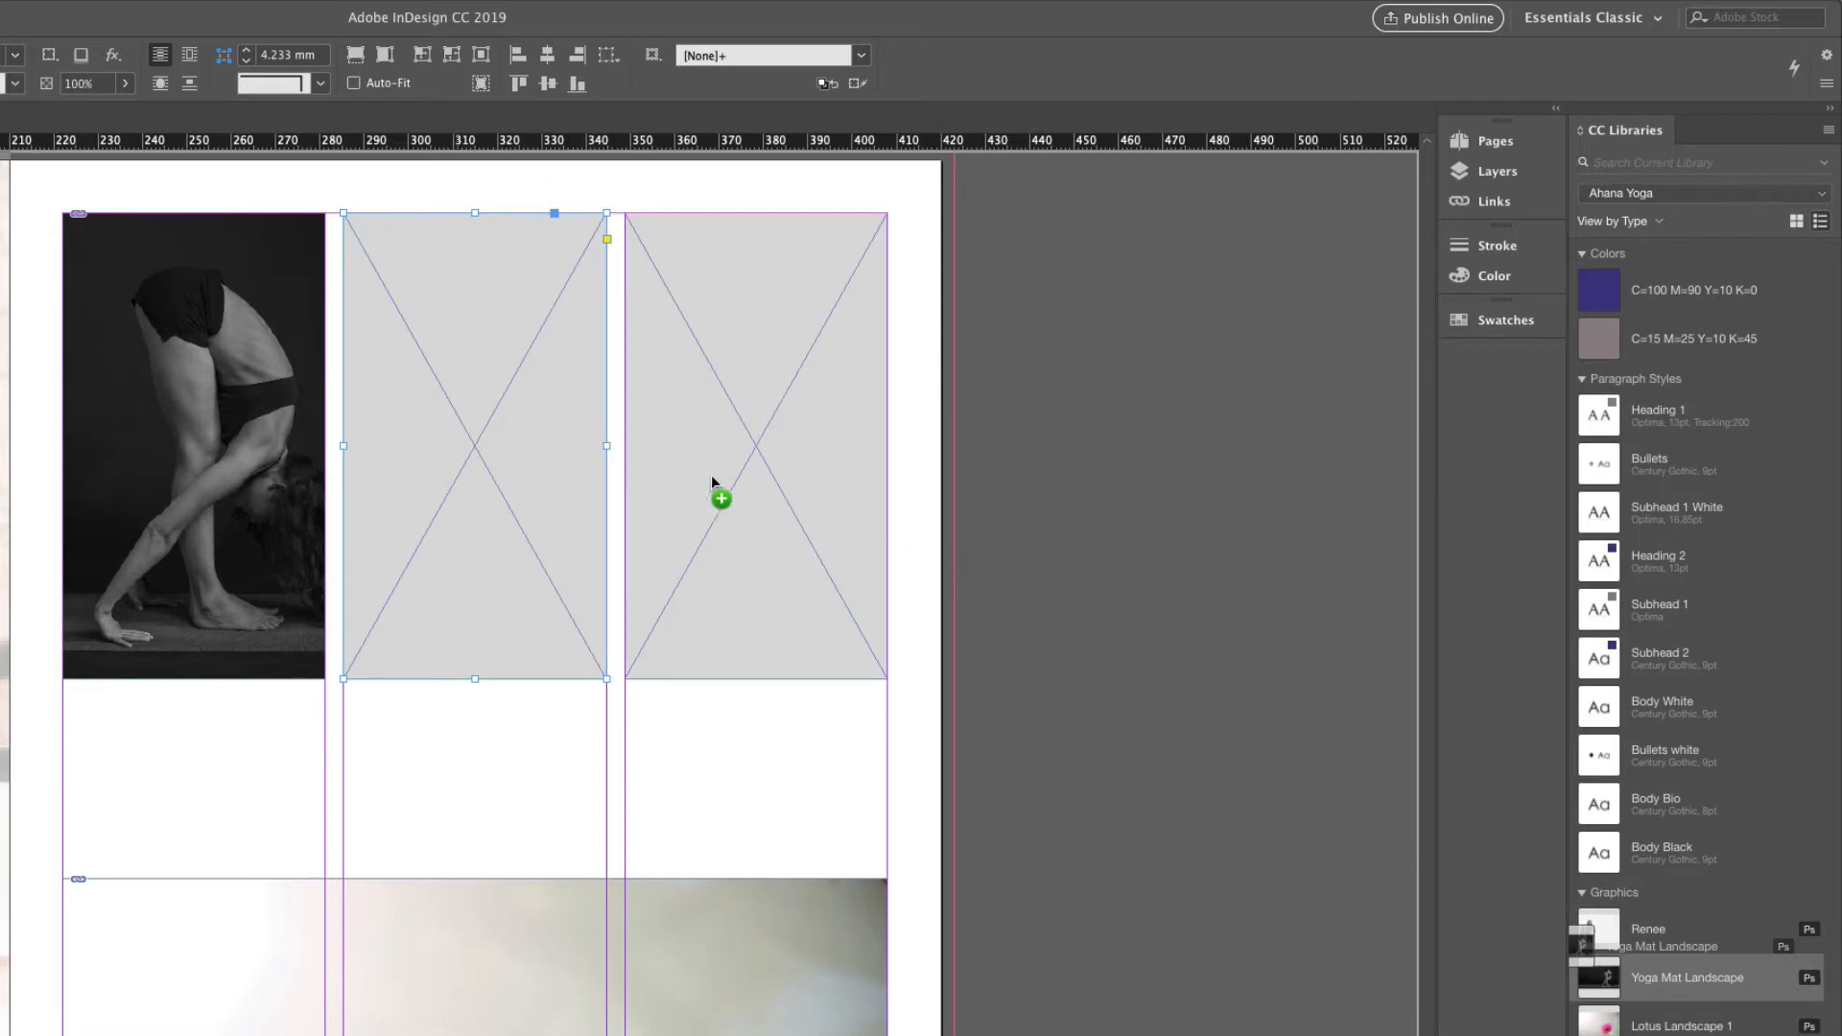
pyautogui.moveTo(485, 395); pyautogui.dragTo(434, 400)
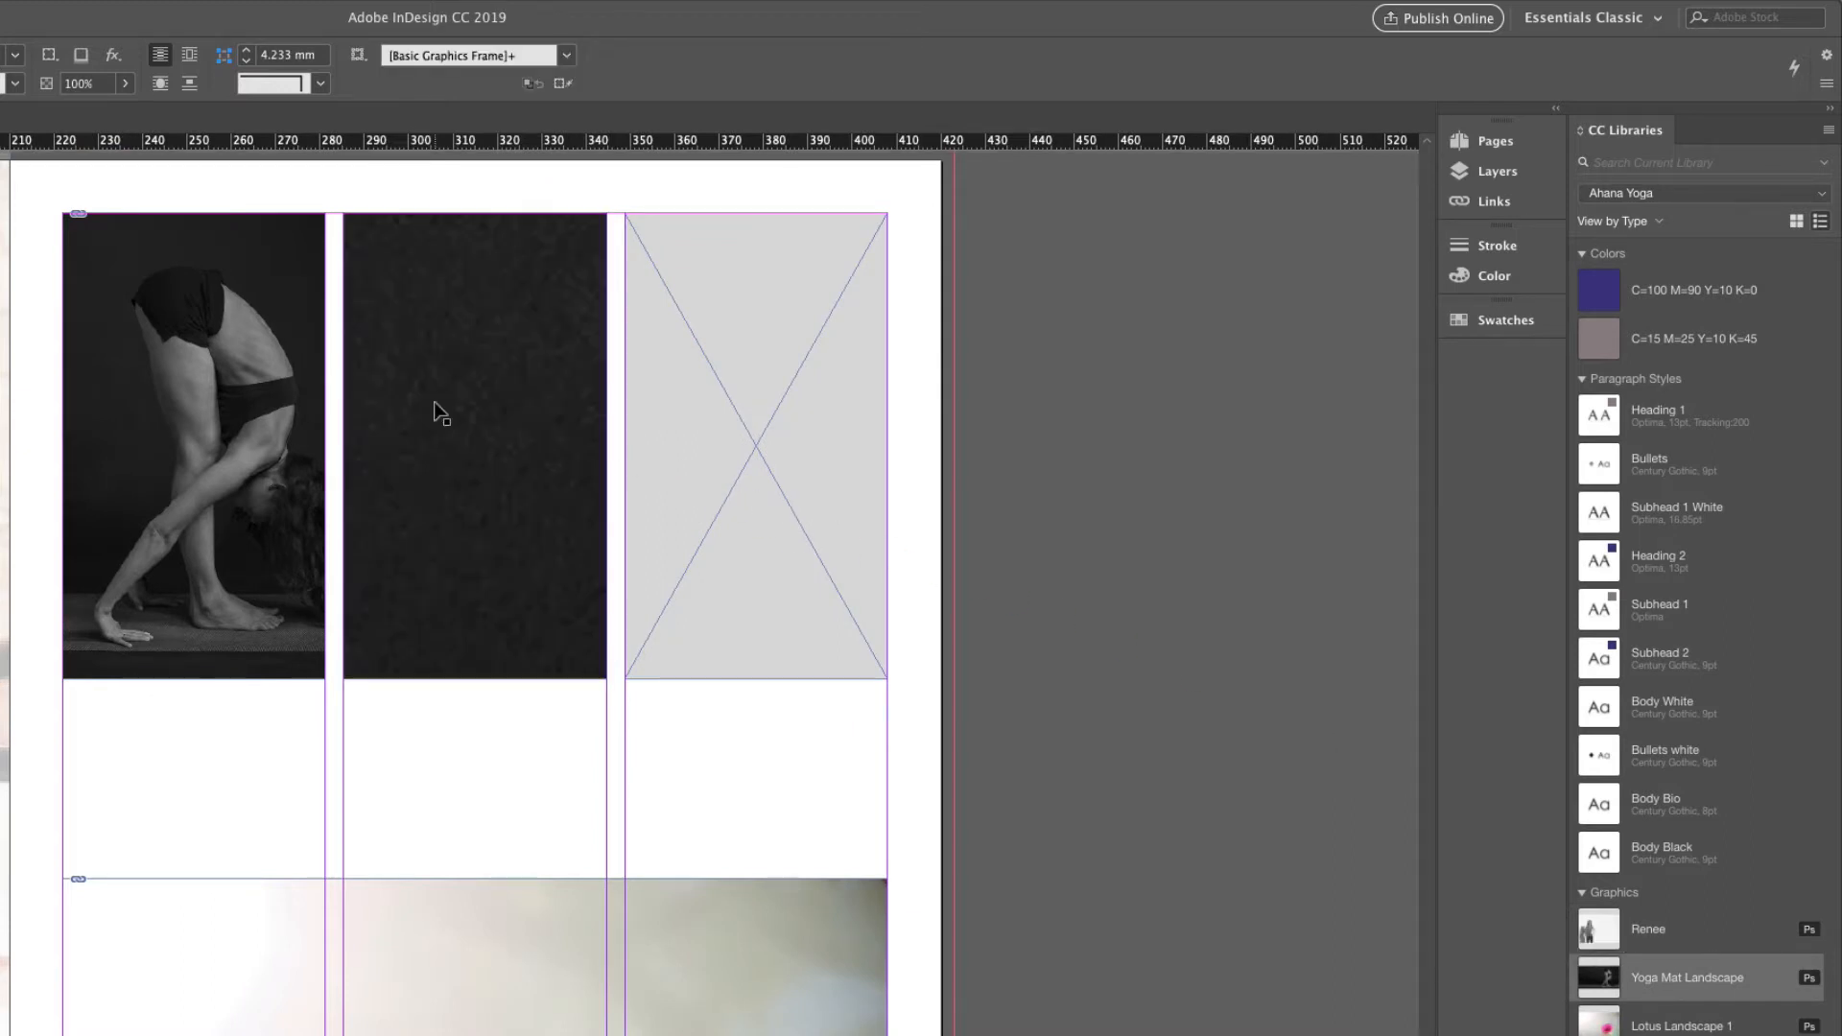
pyautogui.click(436, 403)
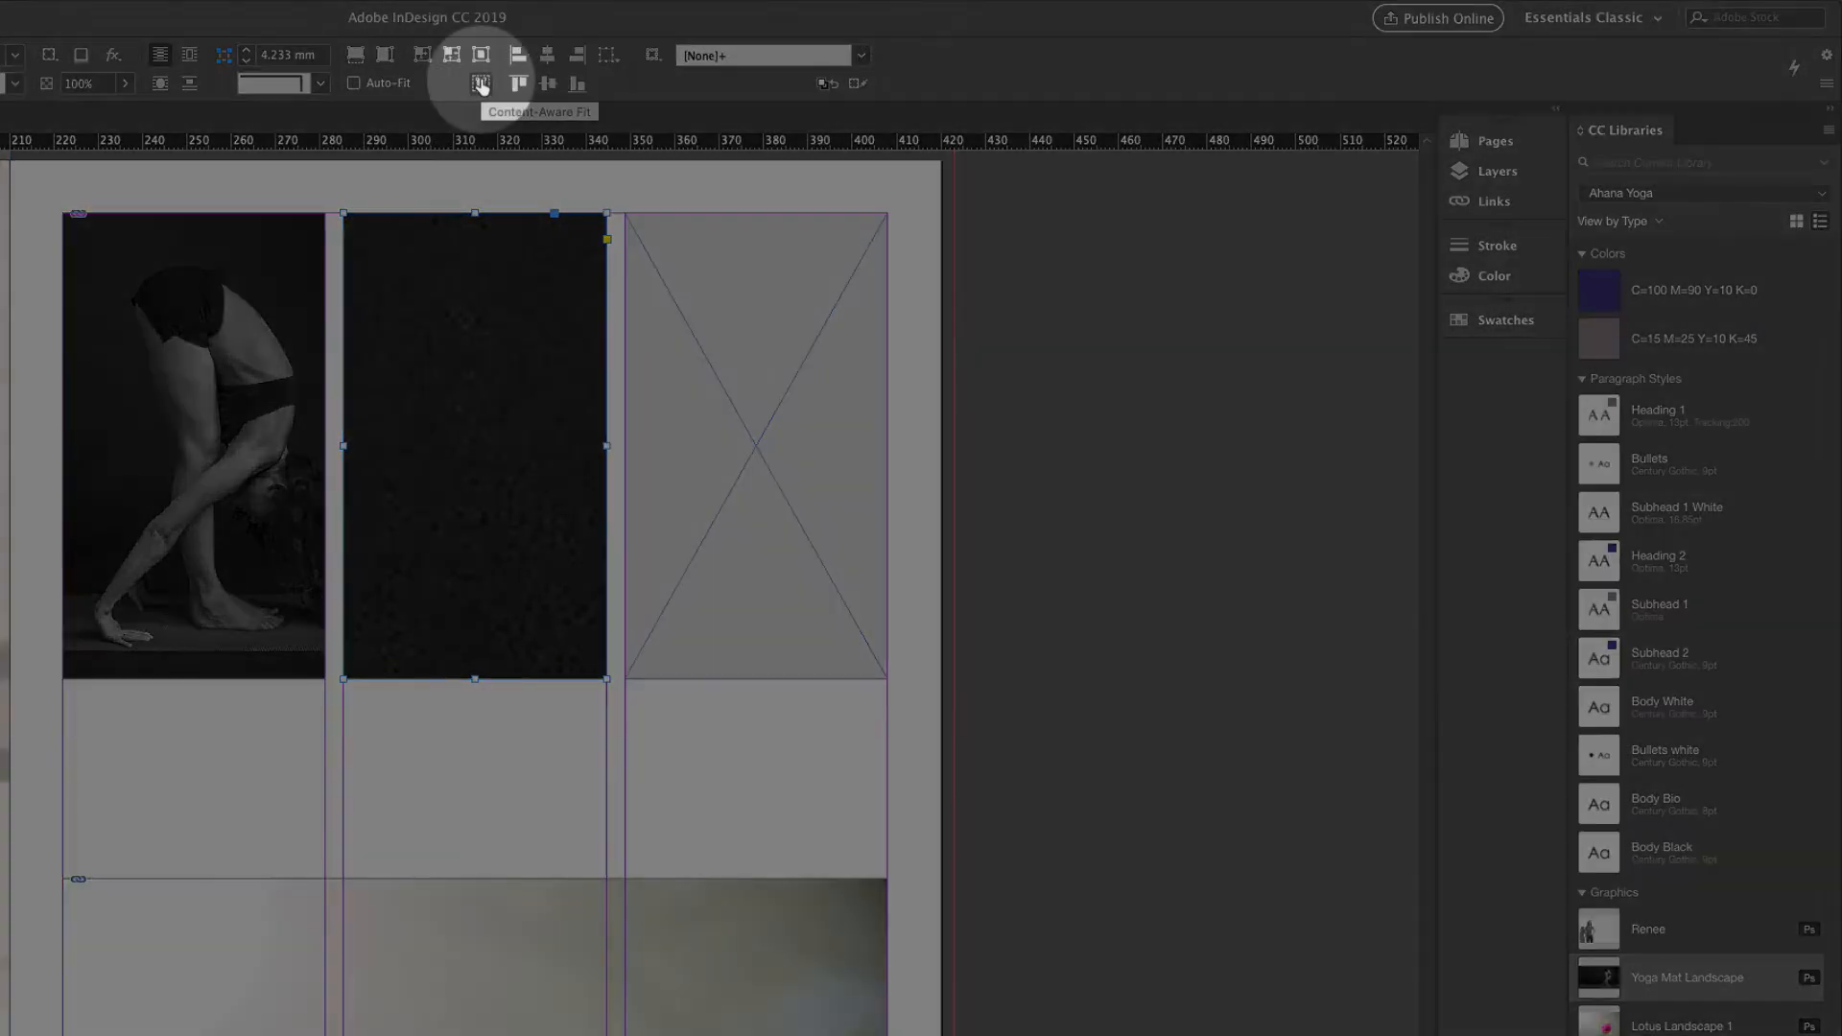
pyautogui.click(480, 85)
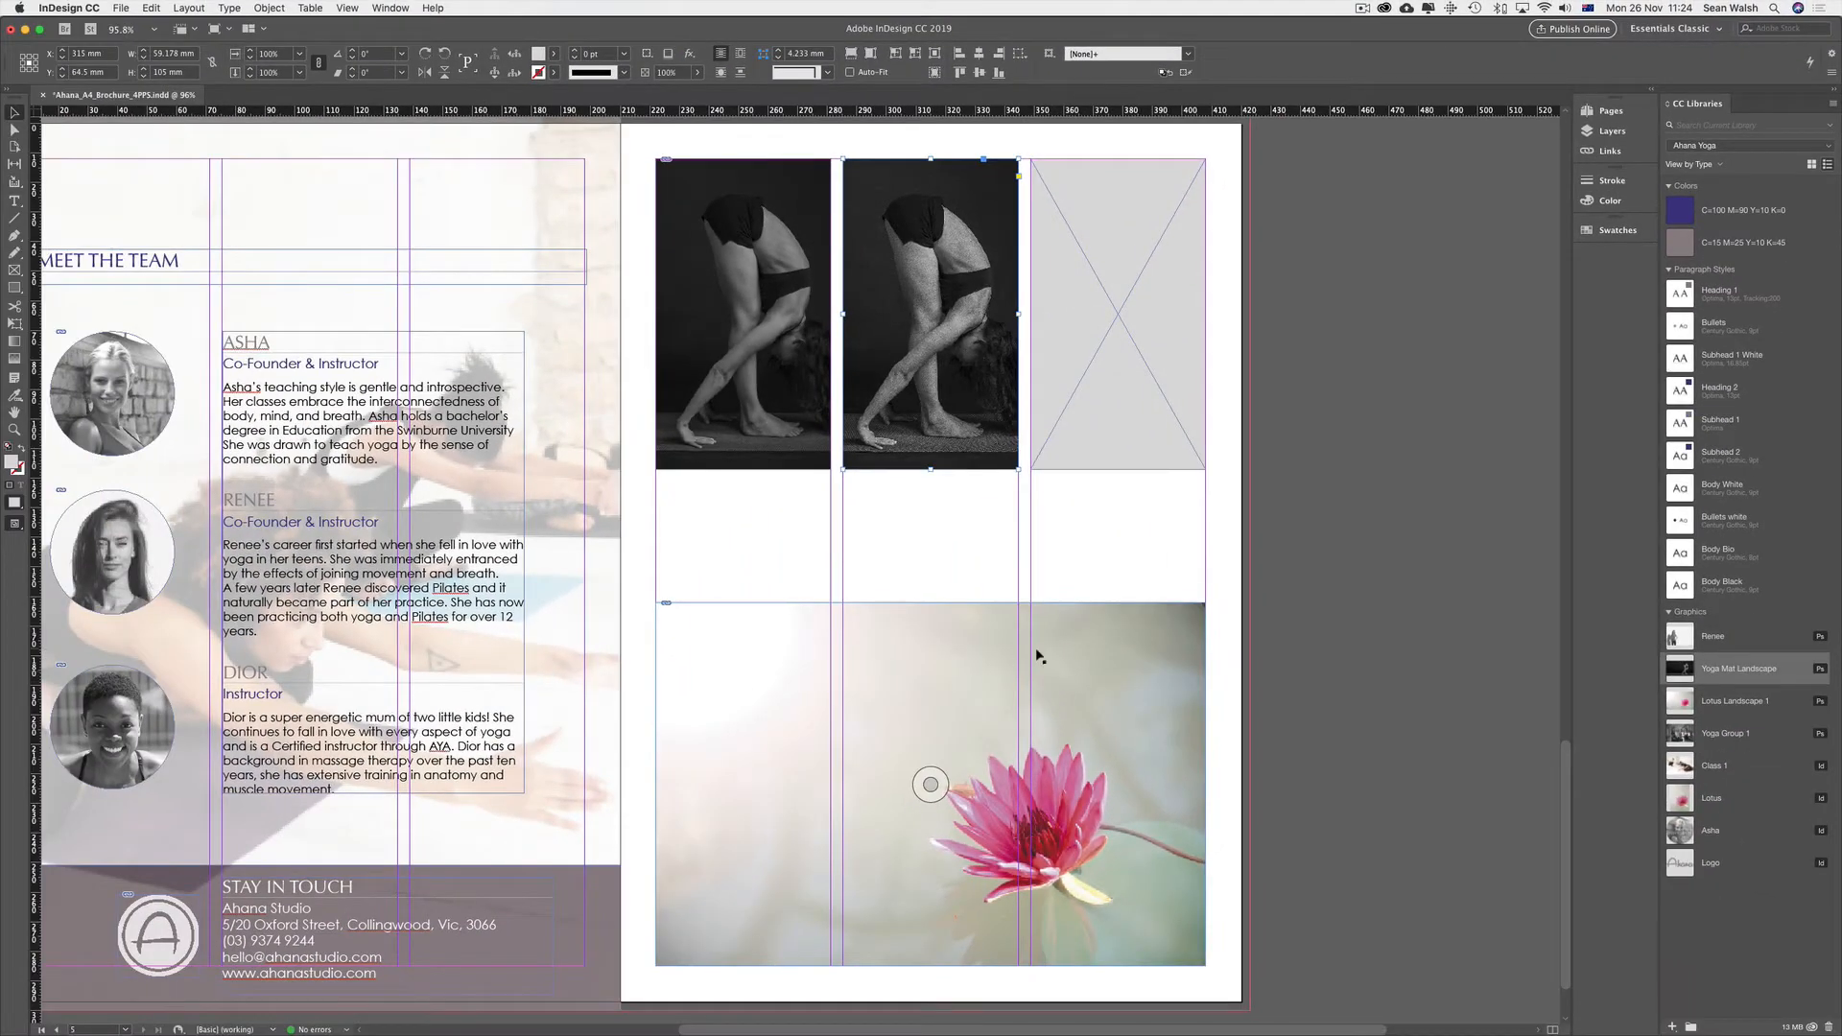
# Place the Lotus Landscape 1 graphic from the Ahana Yoga library in the third frame of the top row and apply Content-Aware Fit
pyautogui.click(1121, 279)
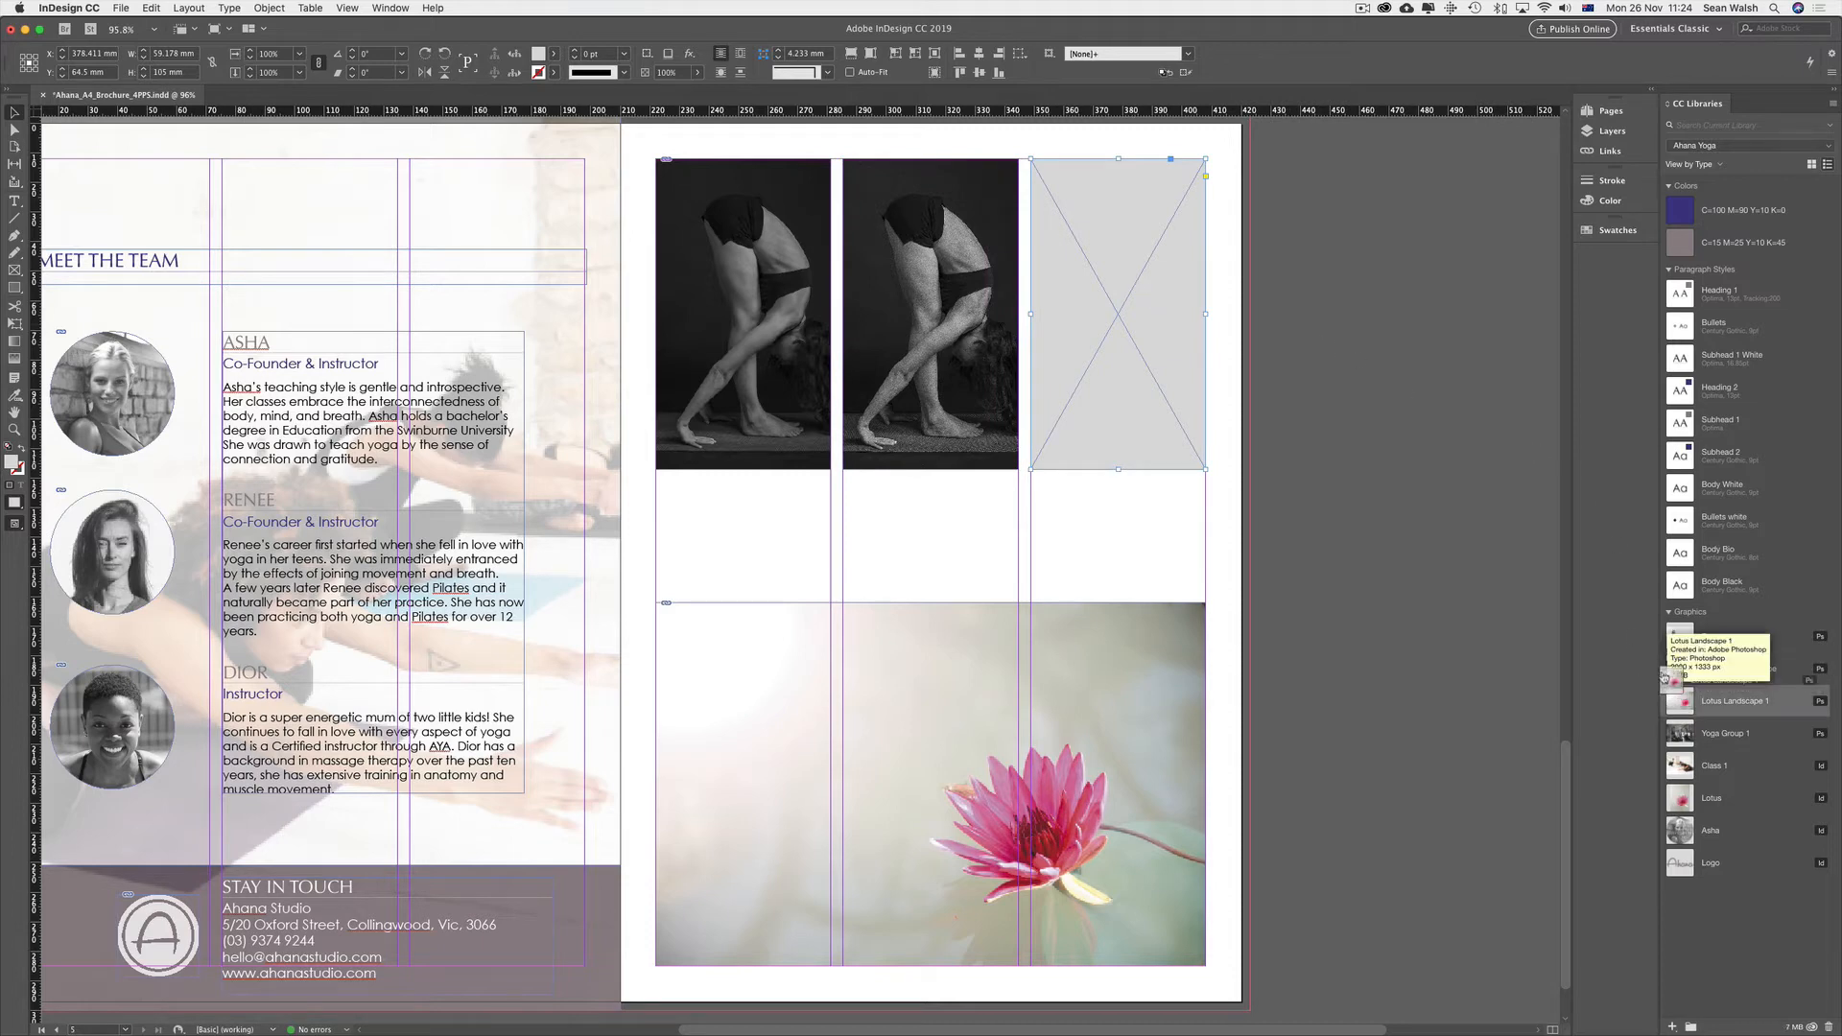
pyautogui.moveTo(1685, 705); pyautogui.dragTo(974, 289)
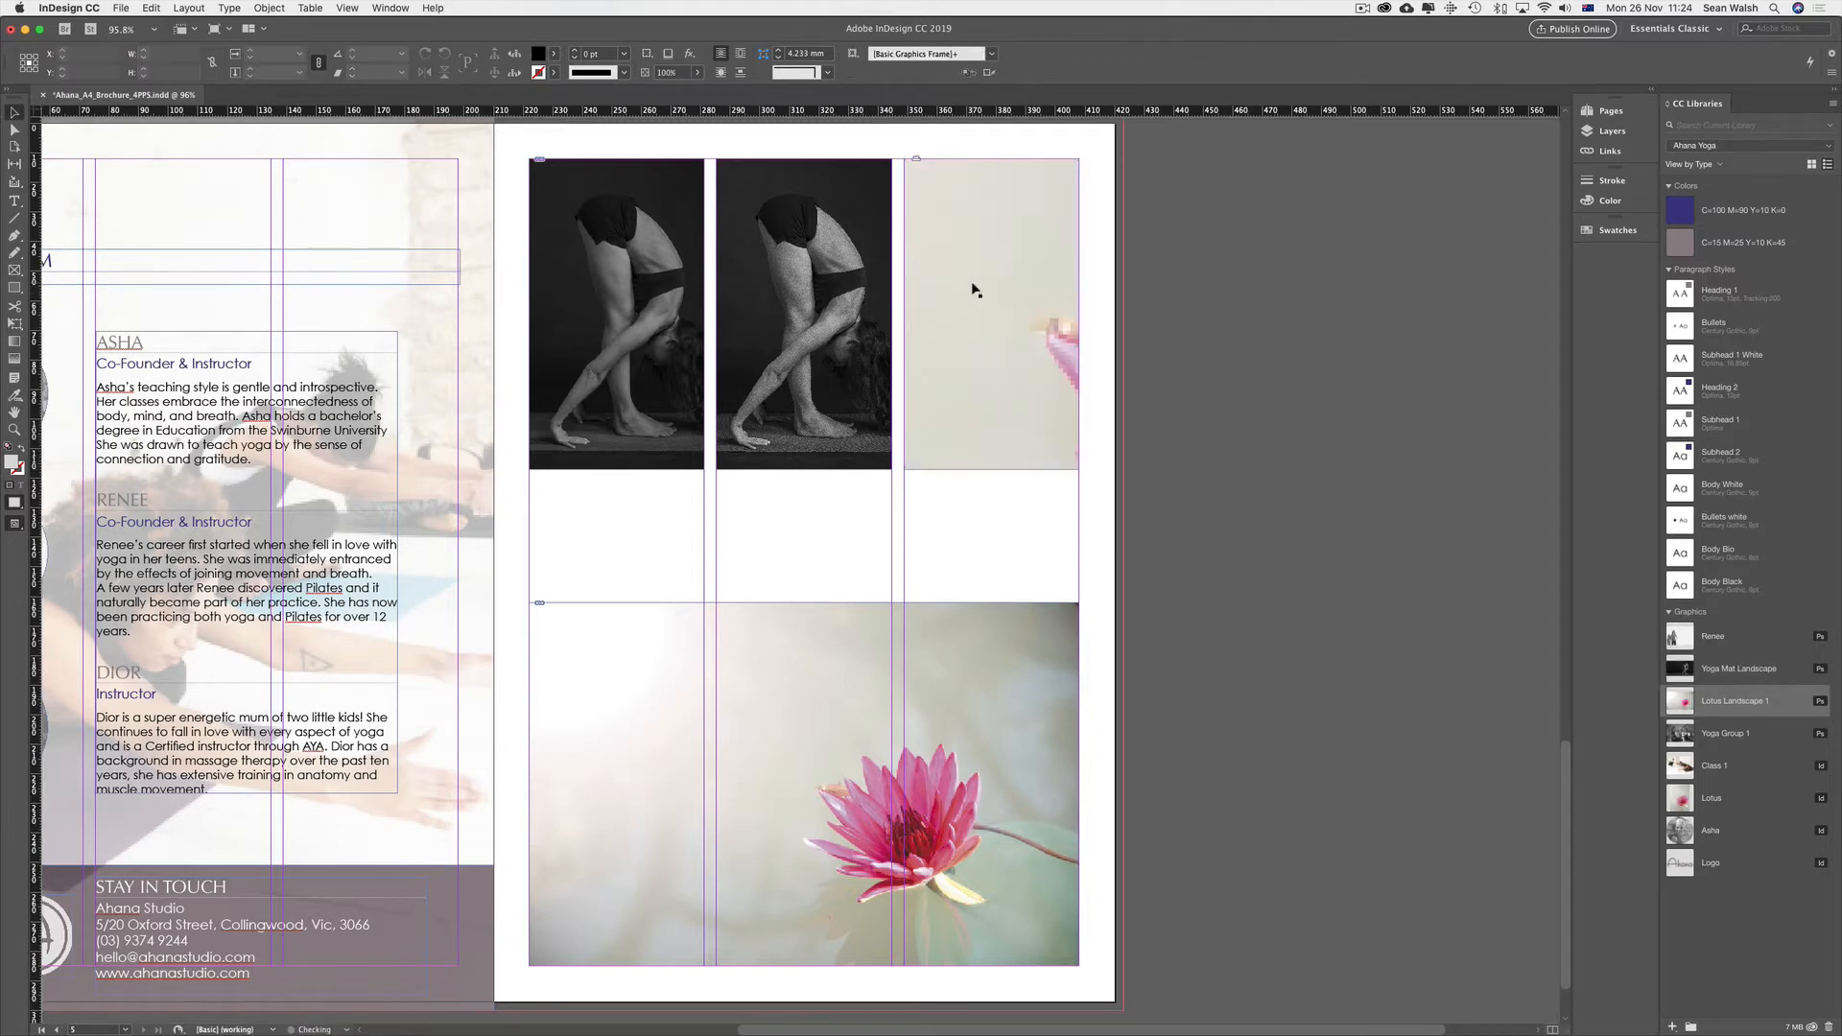
pyautogui.click(974, 290)
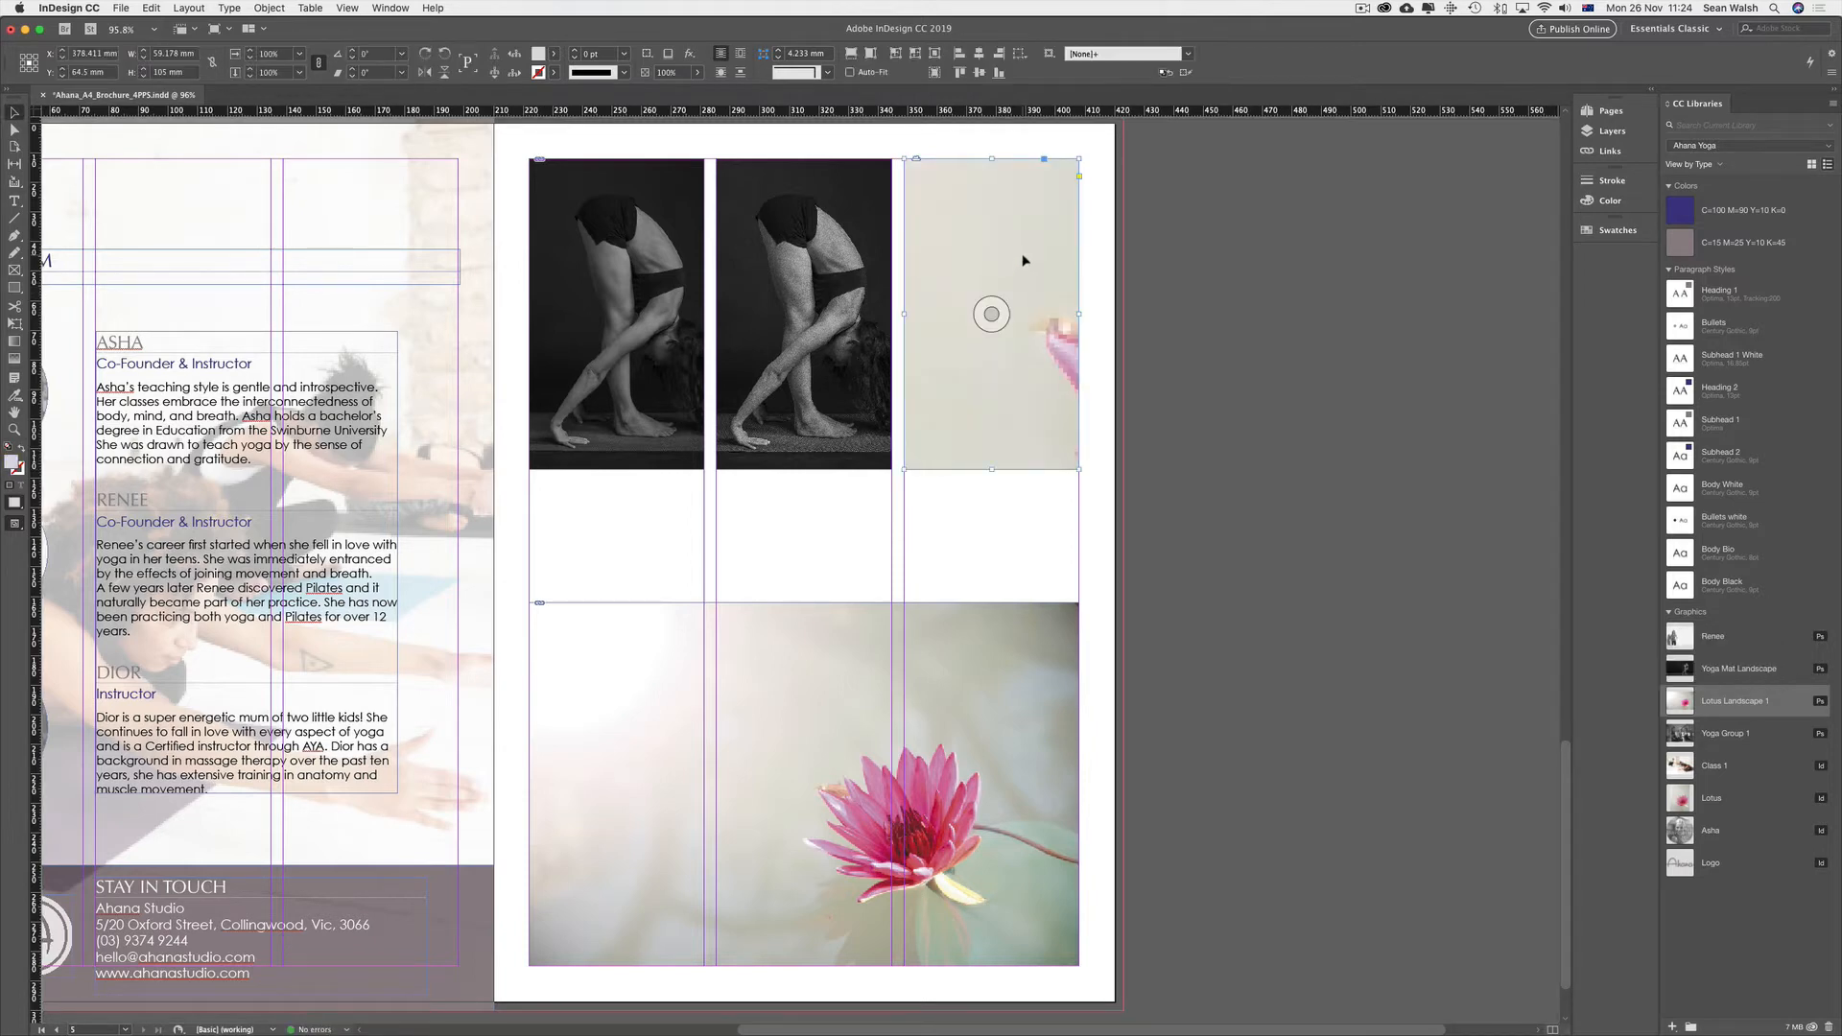
pyautogui.click(852, 54)
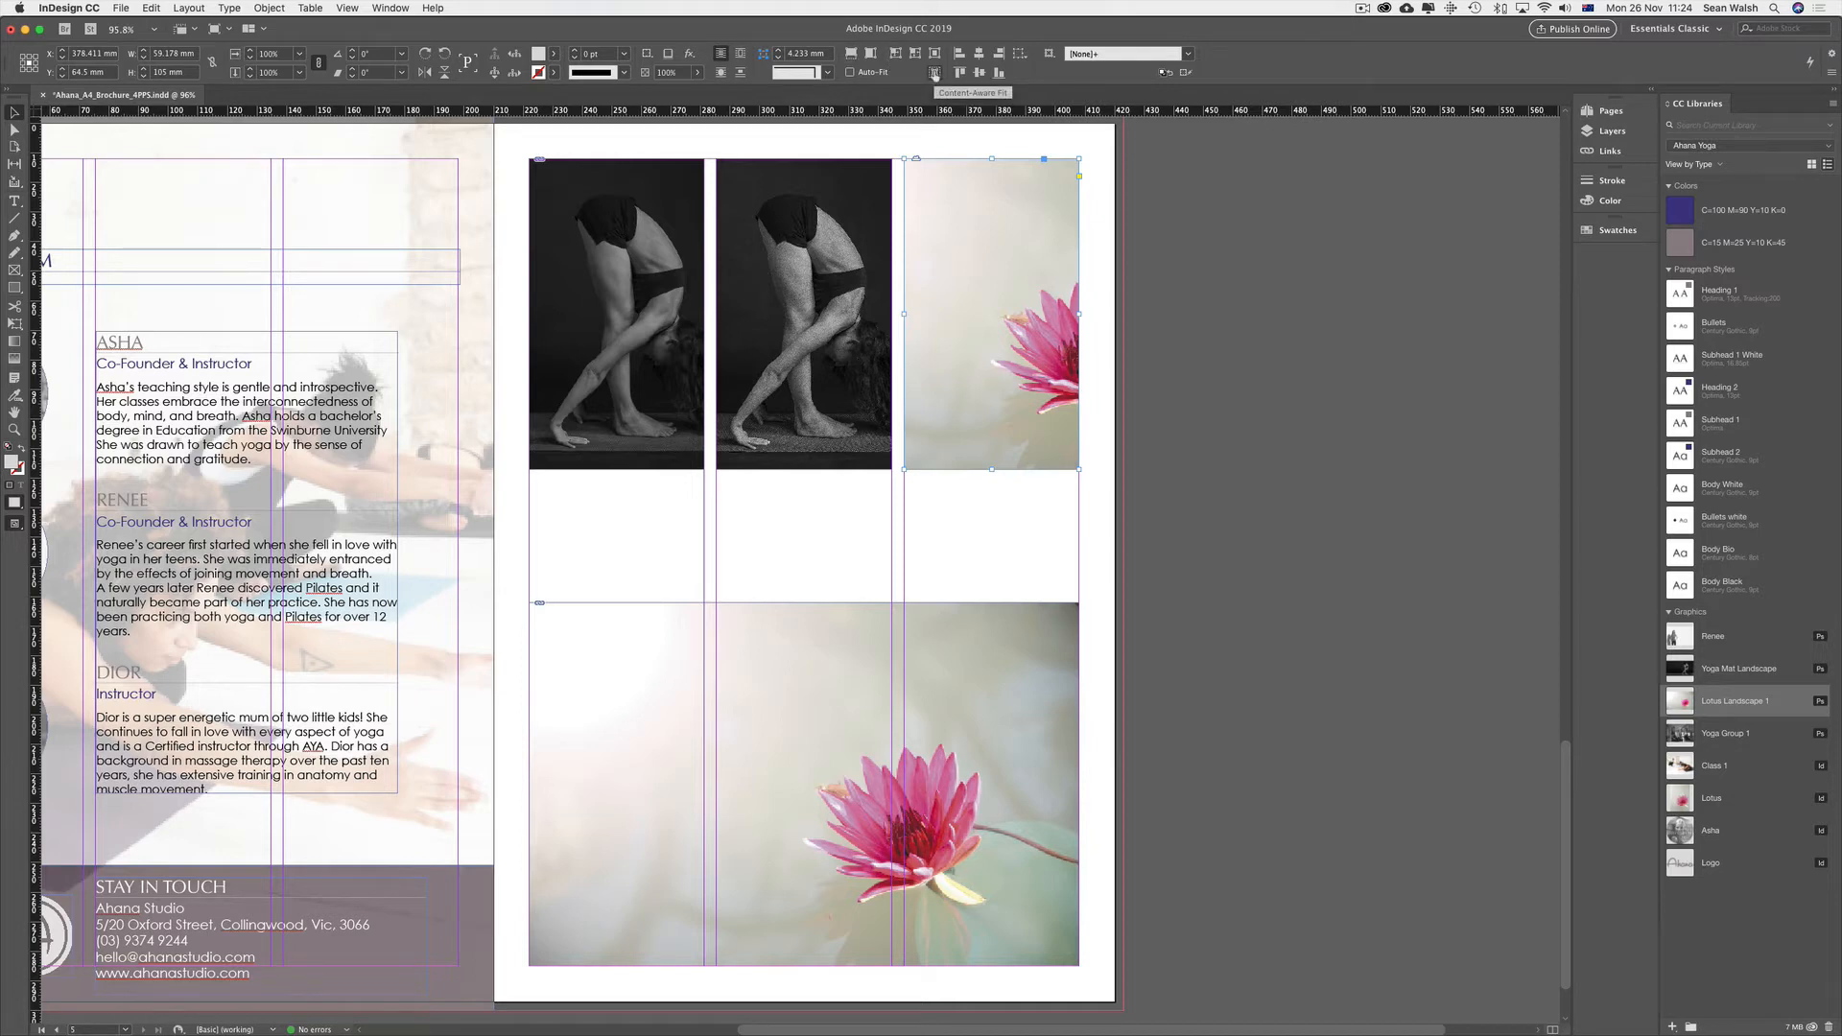
pyautogui.click(935, 74)
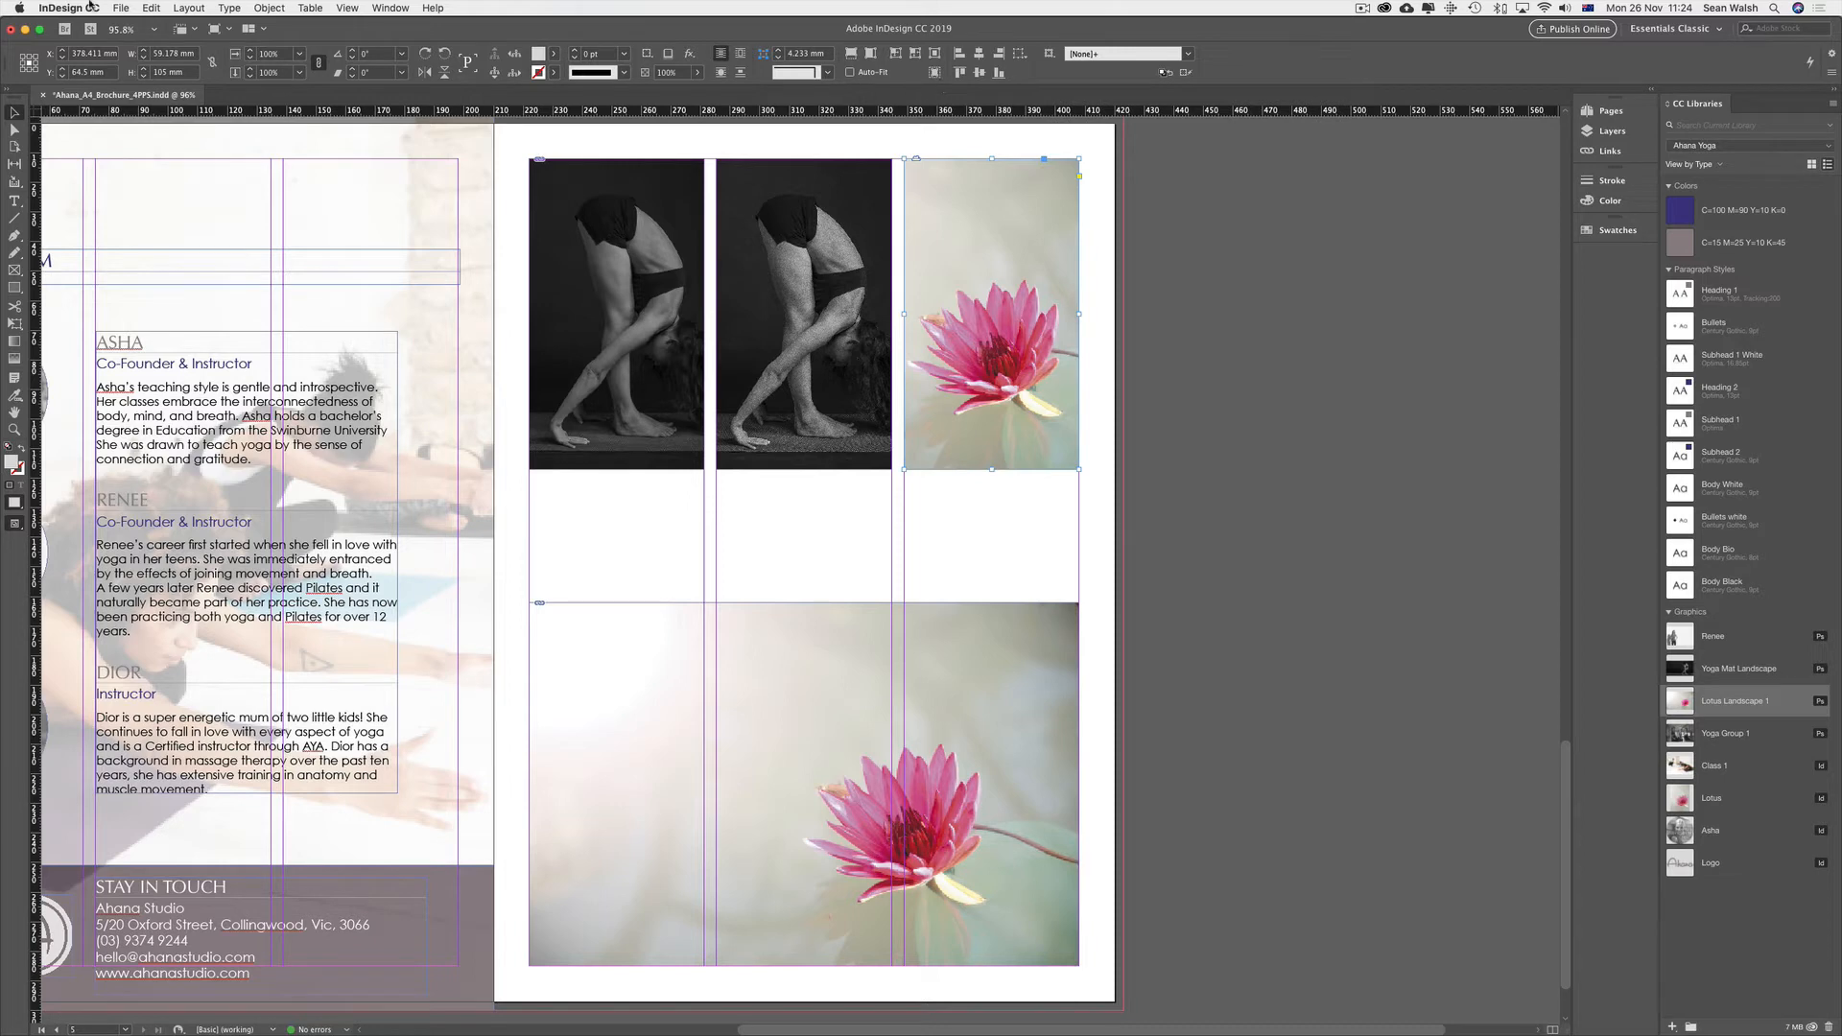
# Try the General preference that makes Content-Aware Fit the default frame fitting option, and discard the change
pyautogui.click(58, 8)
pyautogui.moveTo(115, 39)
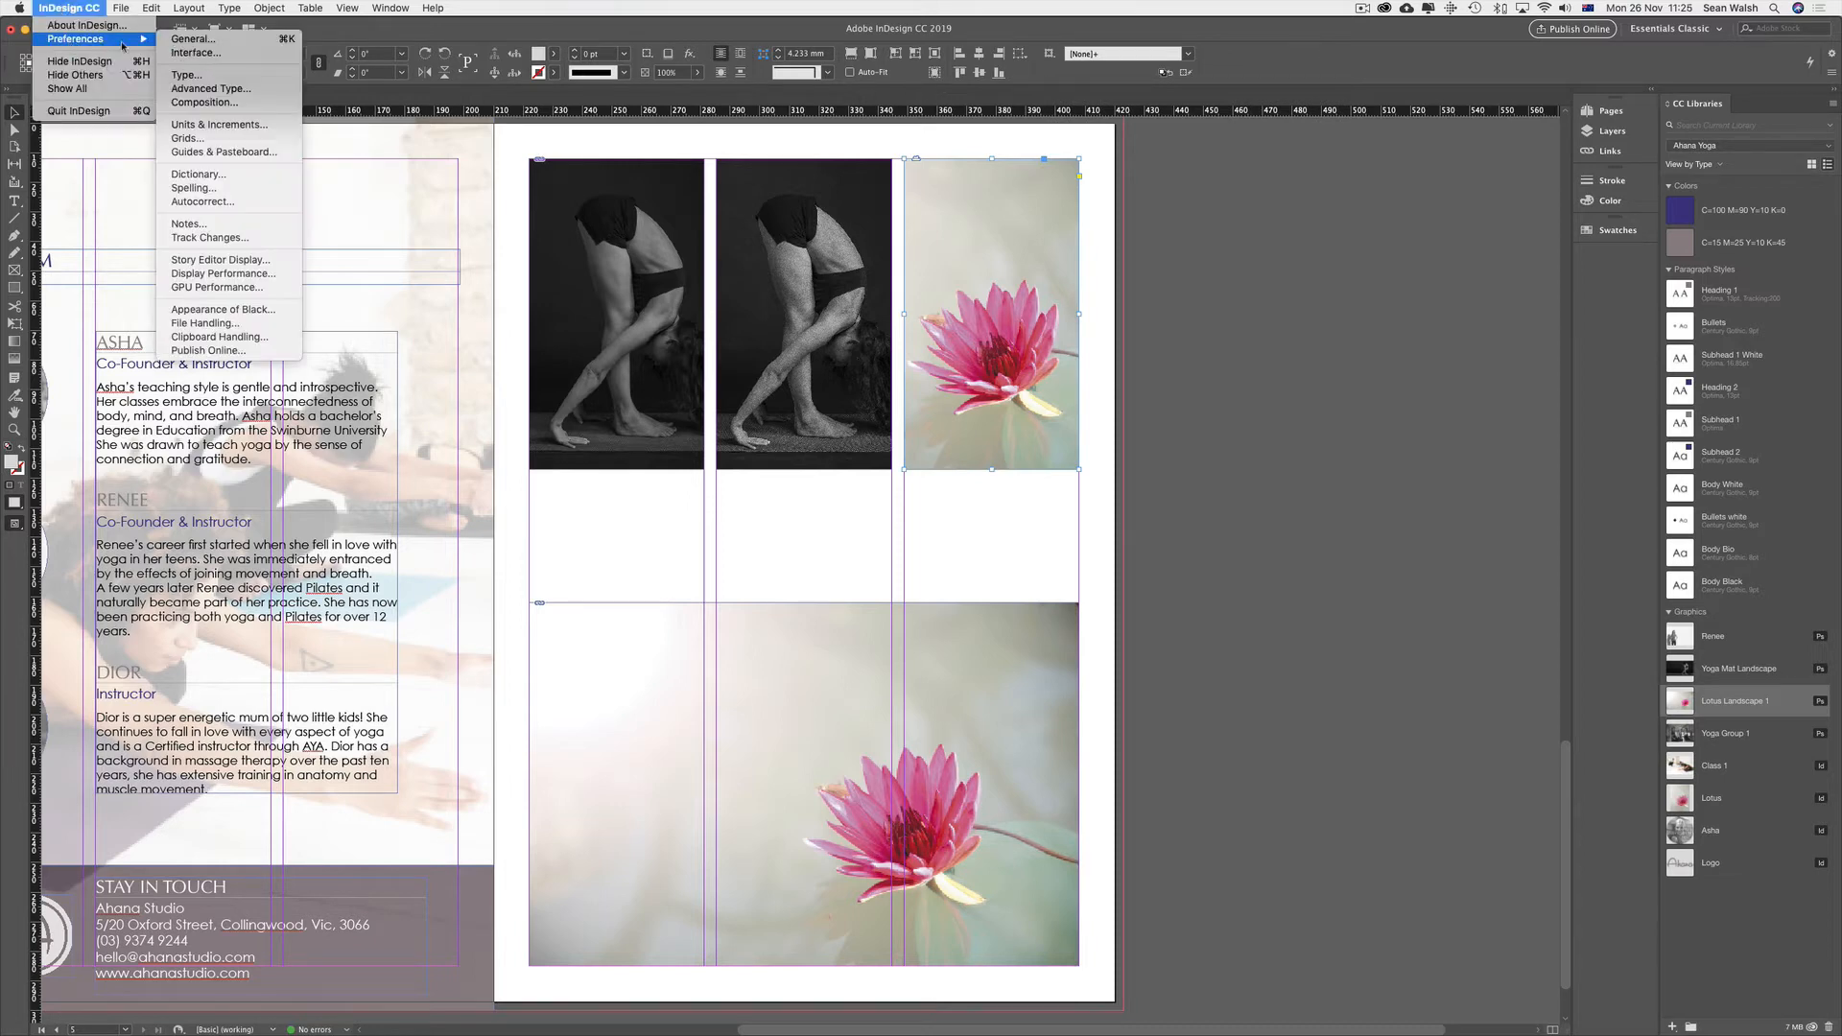
pyautogui.click(227, 43)
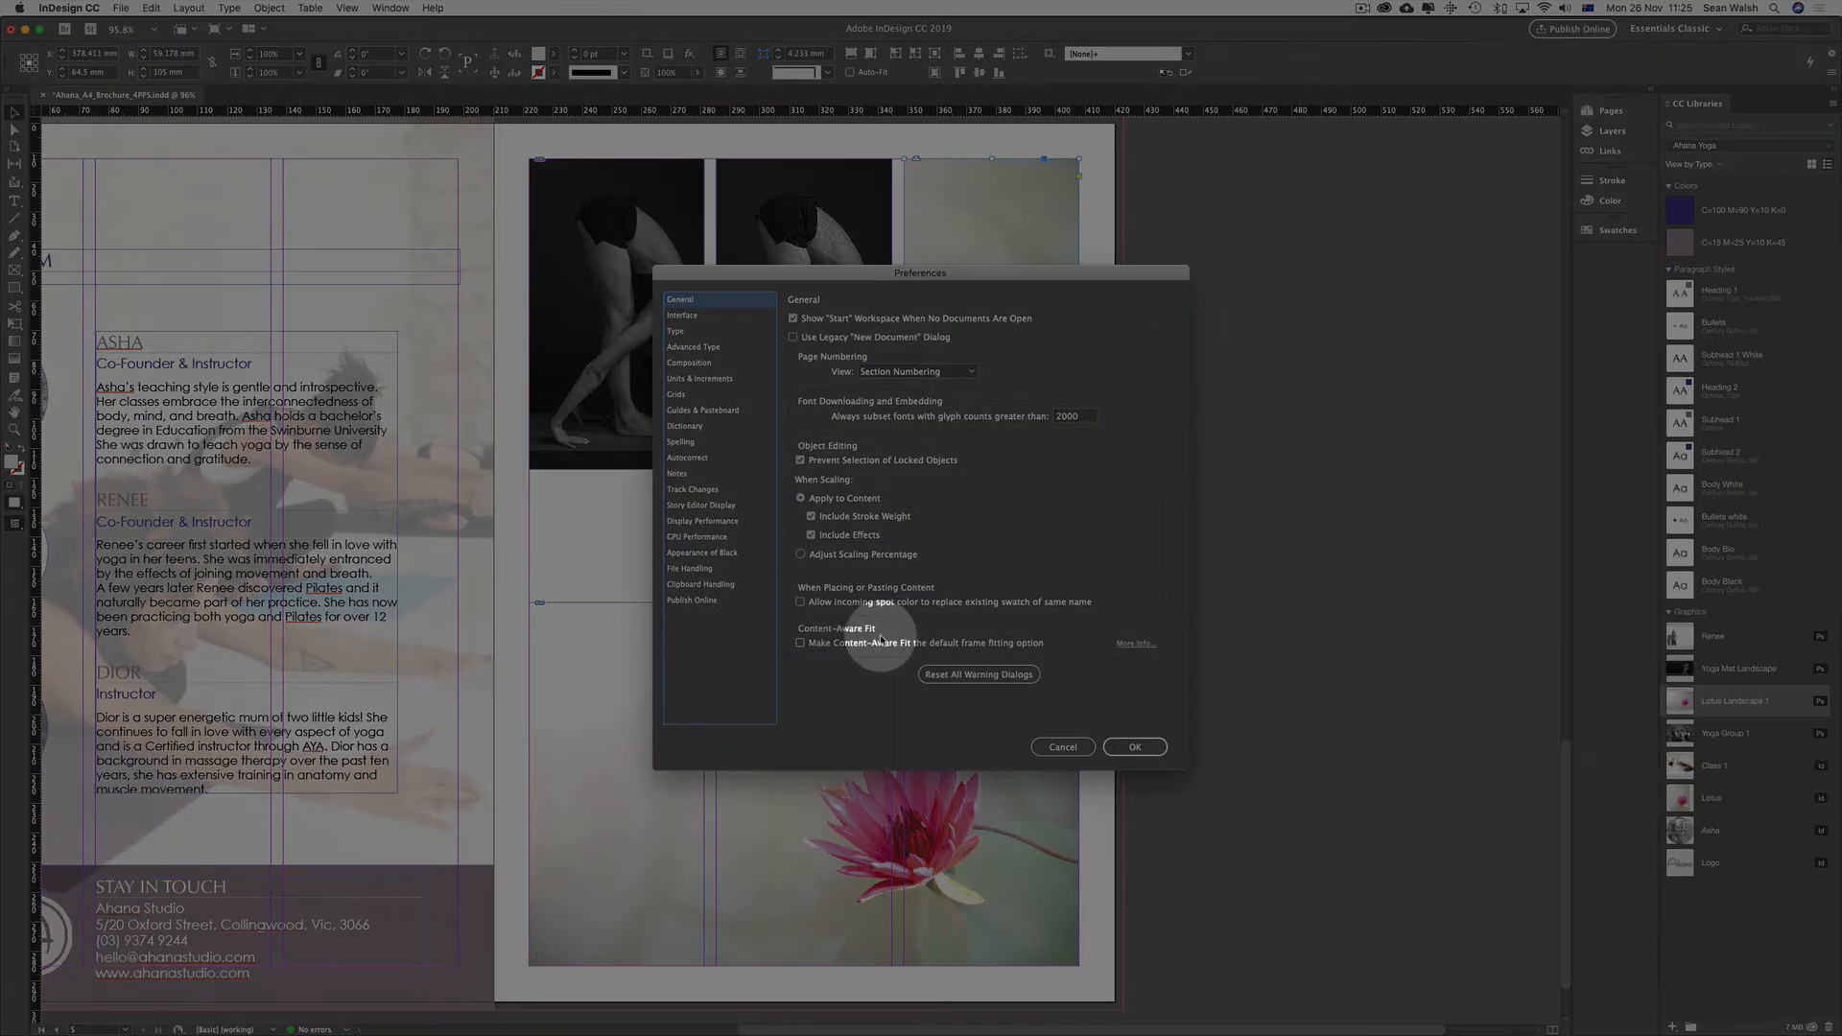
pyautogui.click(802, 643)
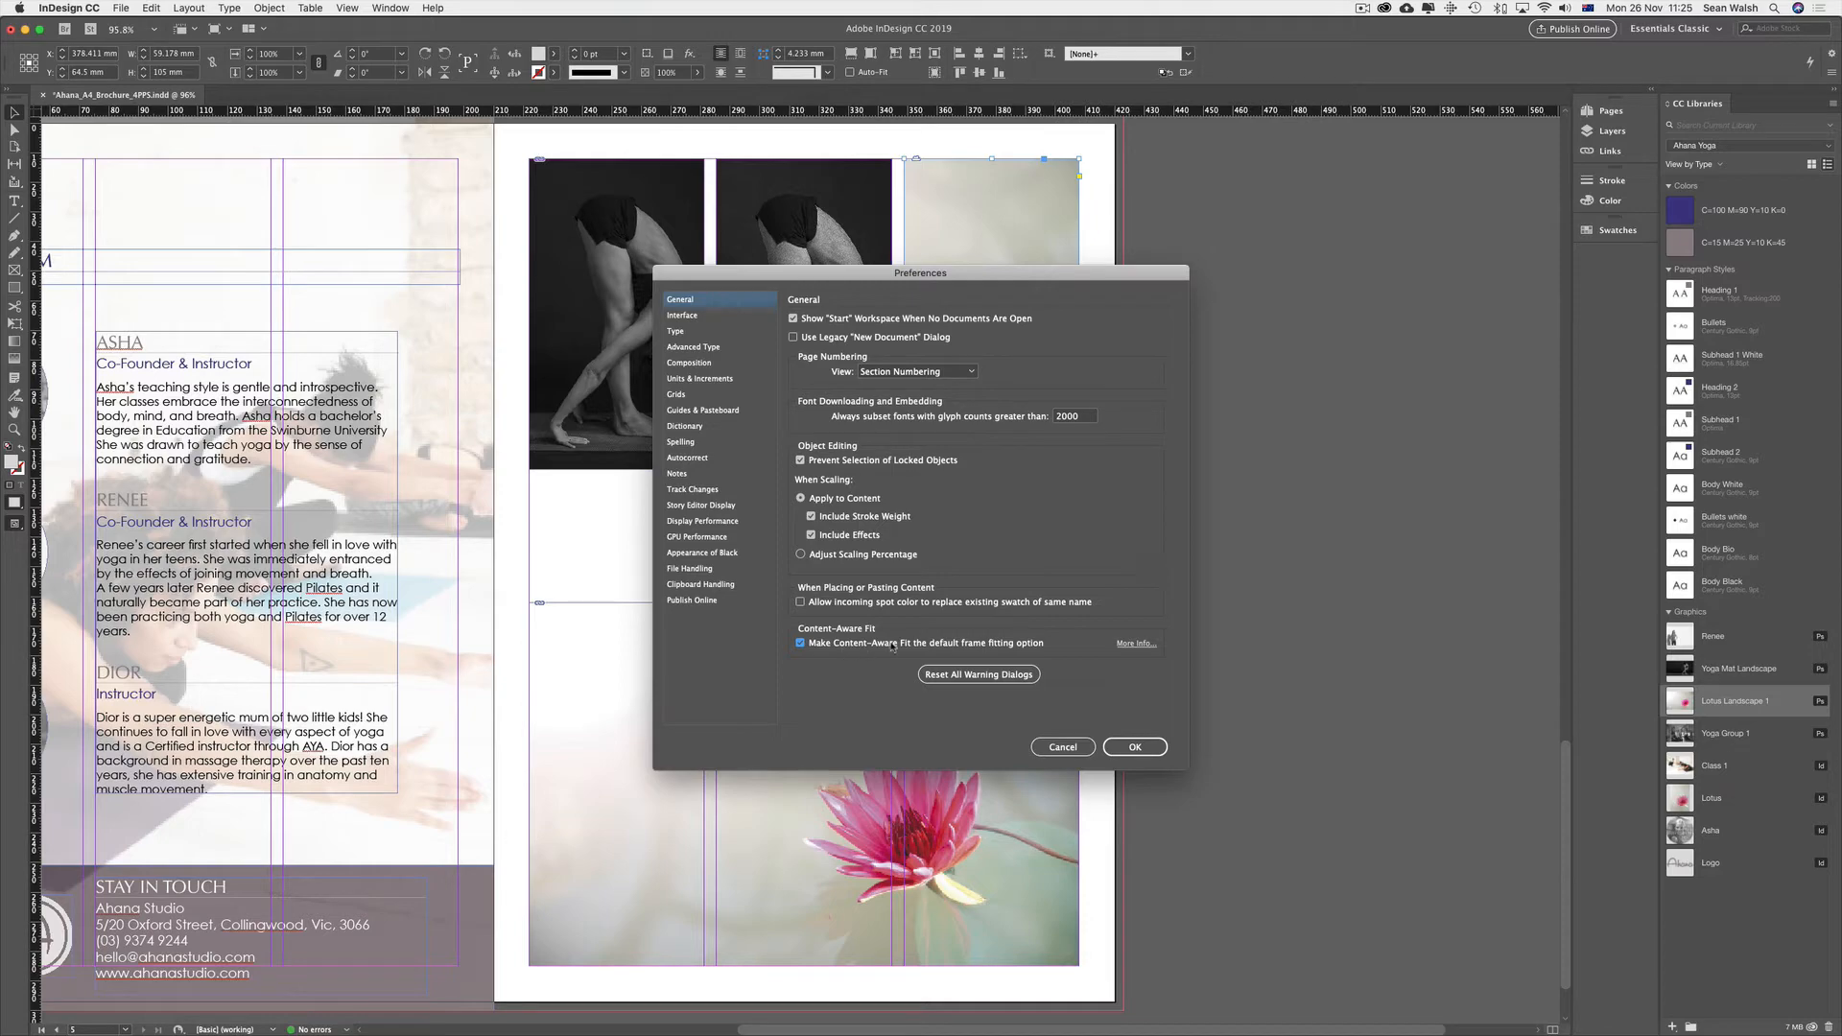
pyautogui.click(1063, 747)
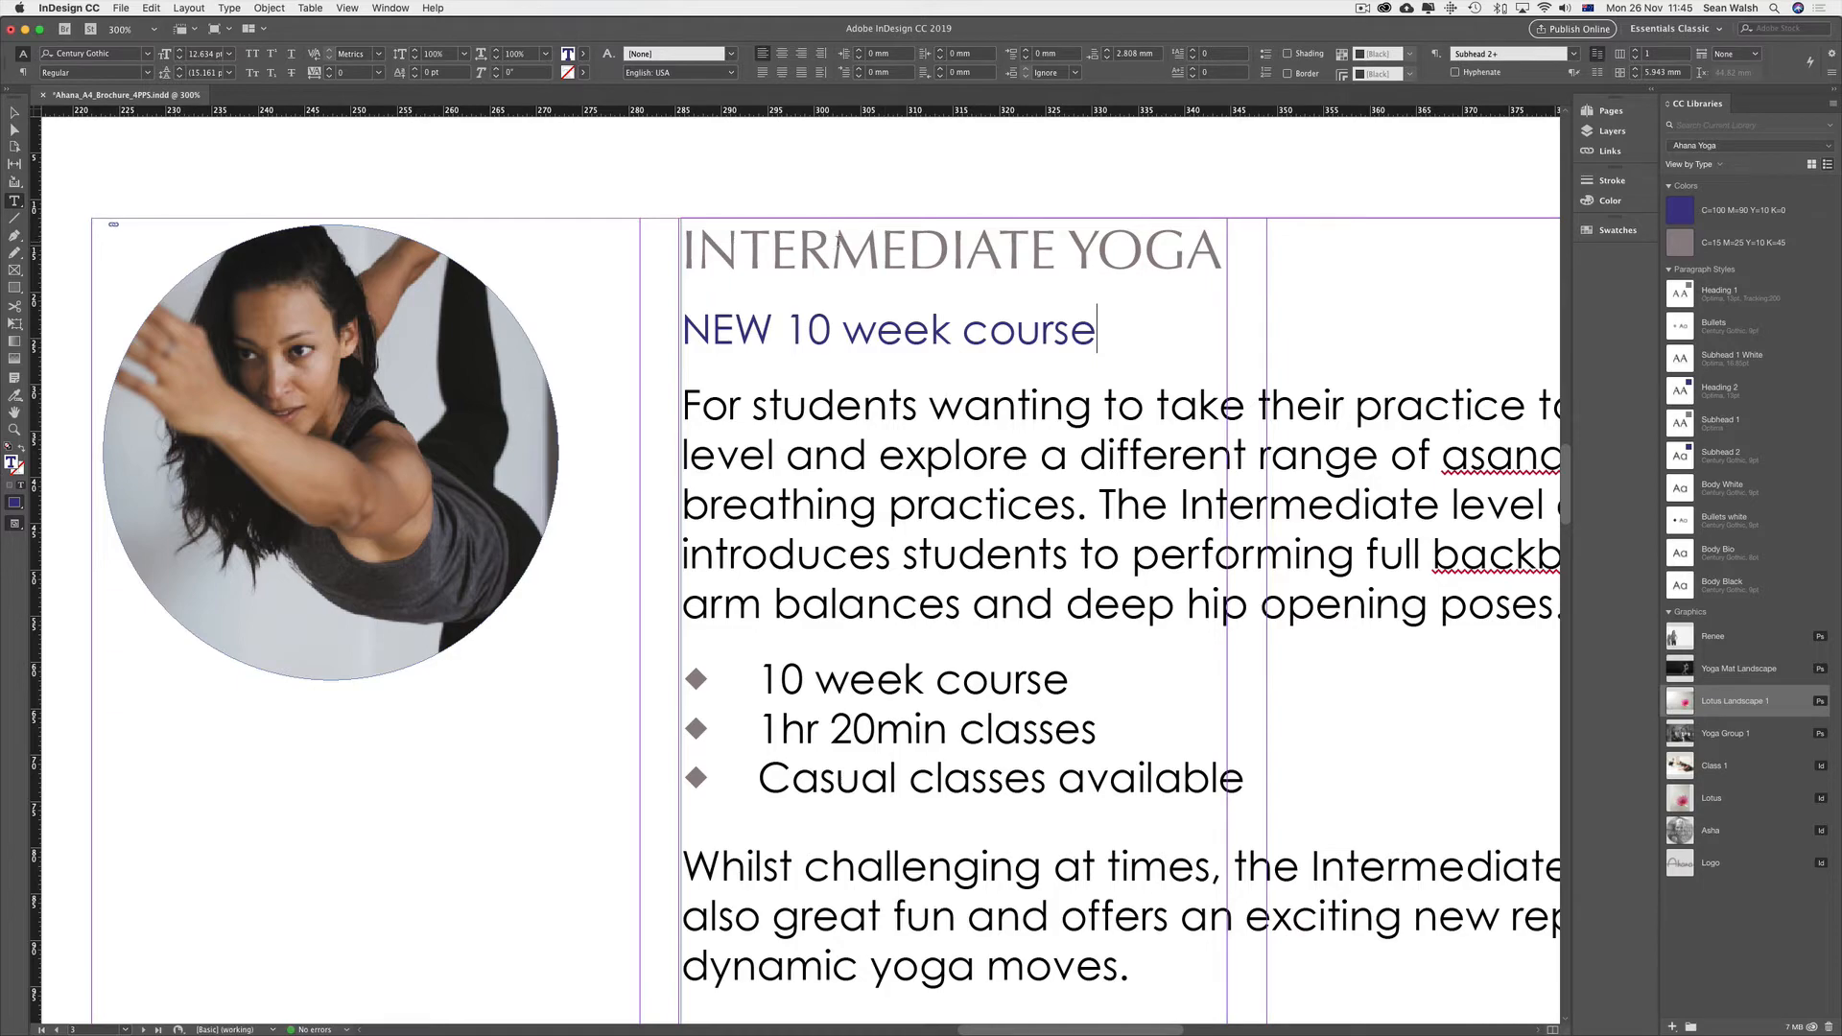
# Select the INTERMEDIATE YOGA heading and preview the fonts with the sample text ABCDEFGHIJKLMNOPQRSTUVWXYZ
pyautogui.click(692, 245)
pyautogui.tripleClick(686, 245)
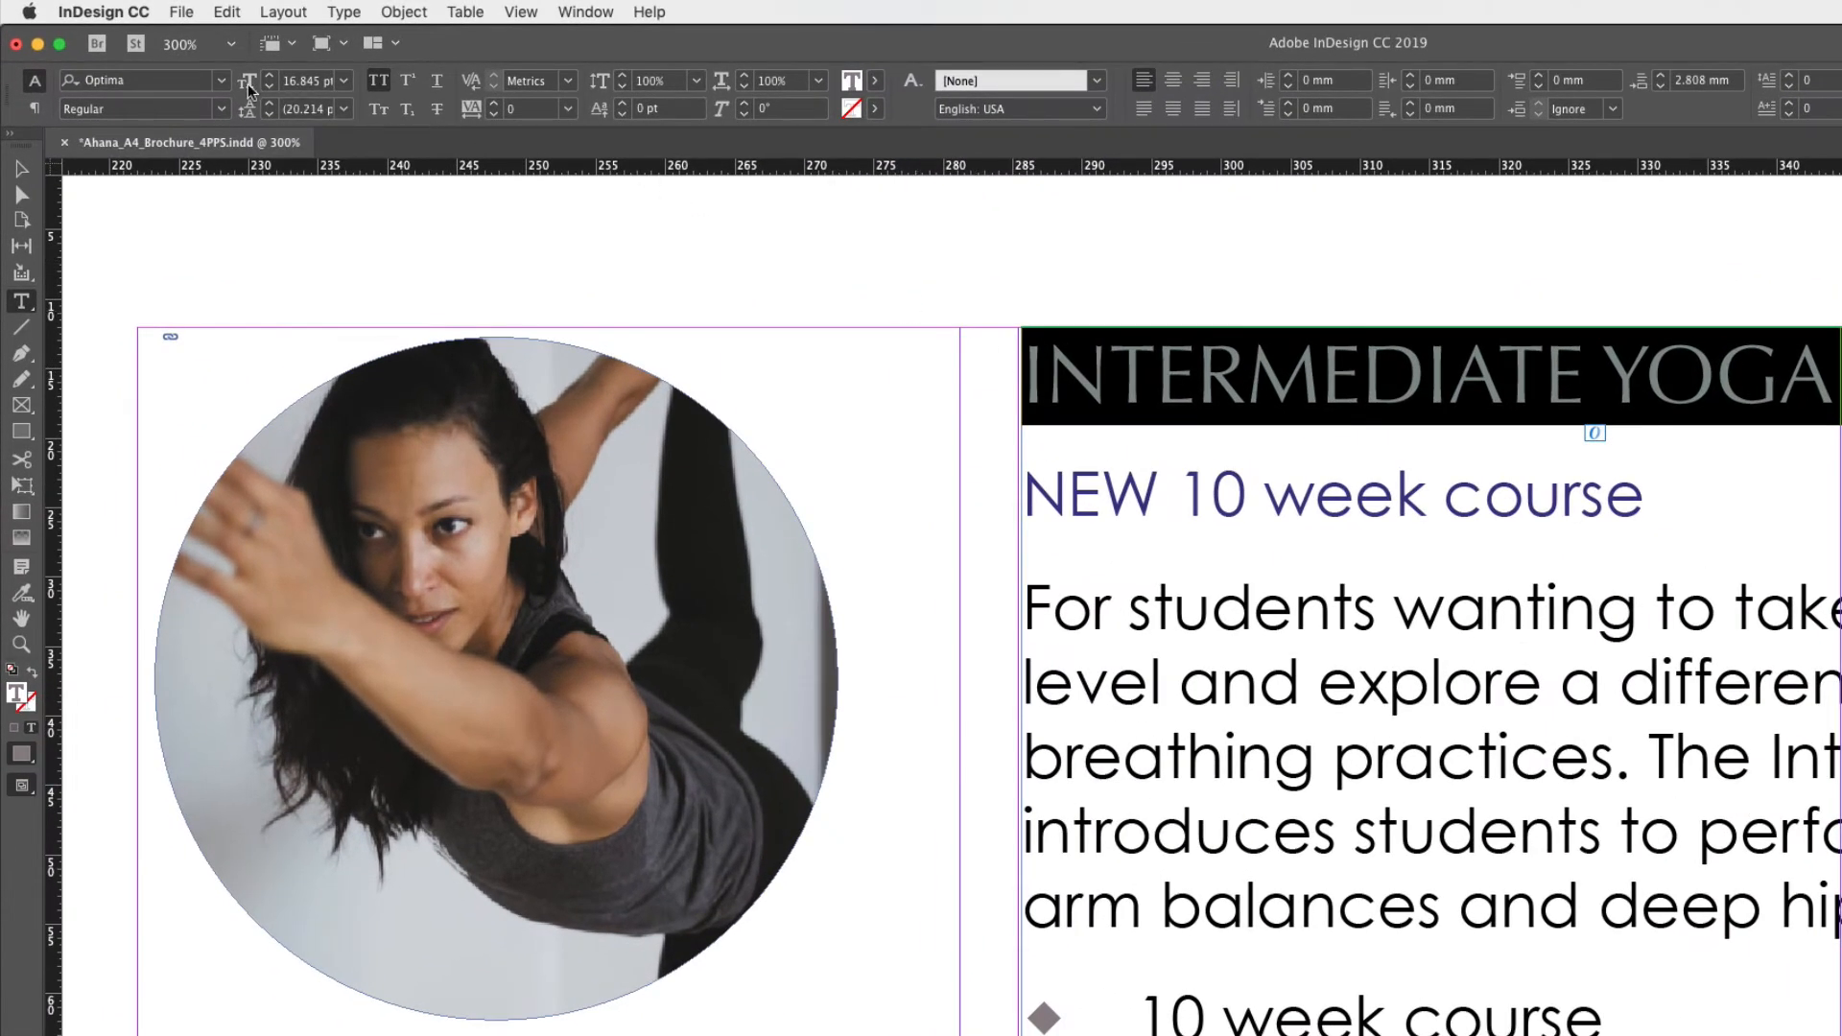
pyautogui.click(222, 81)
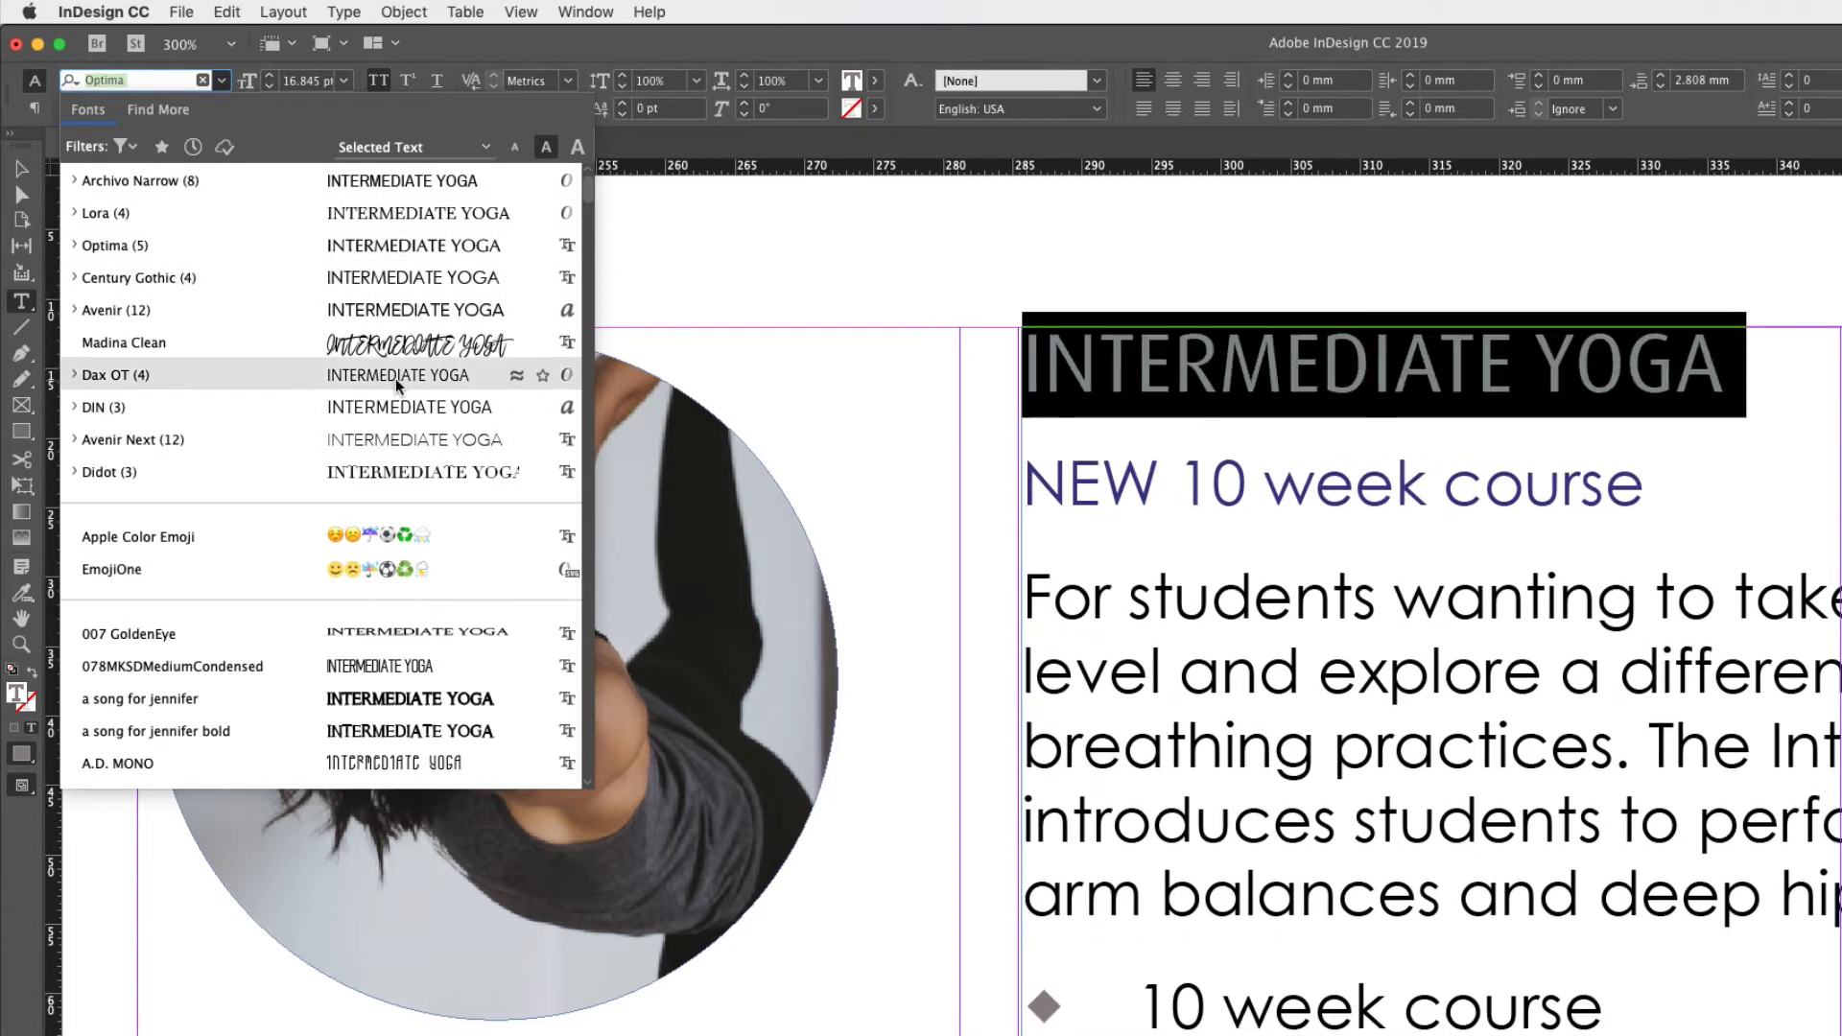
pyautogui.click(484, 147)
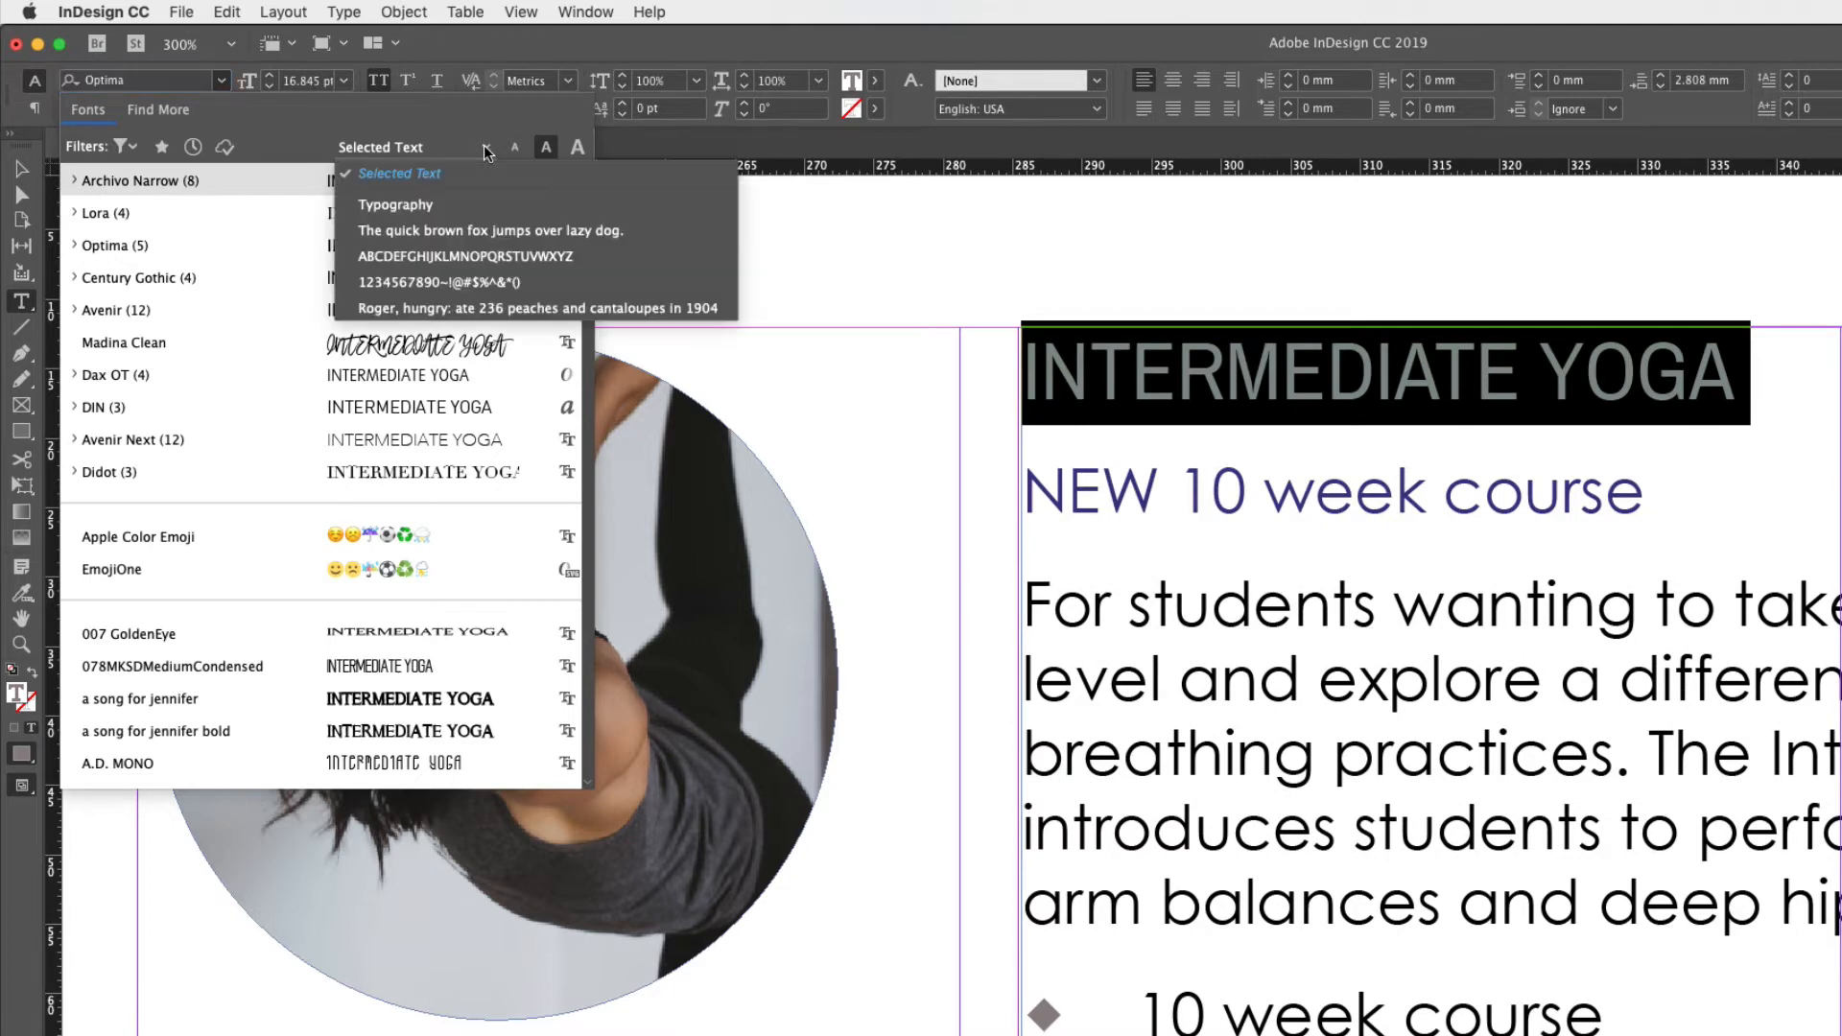
pyautogui.click(451, 255)
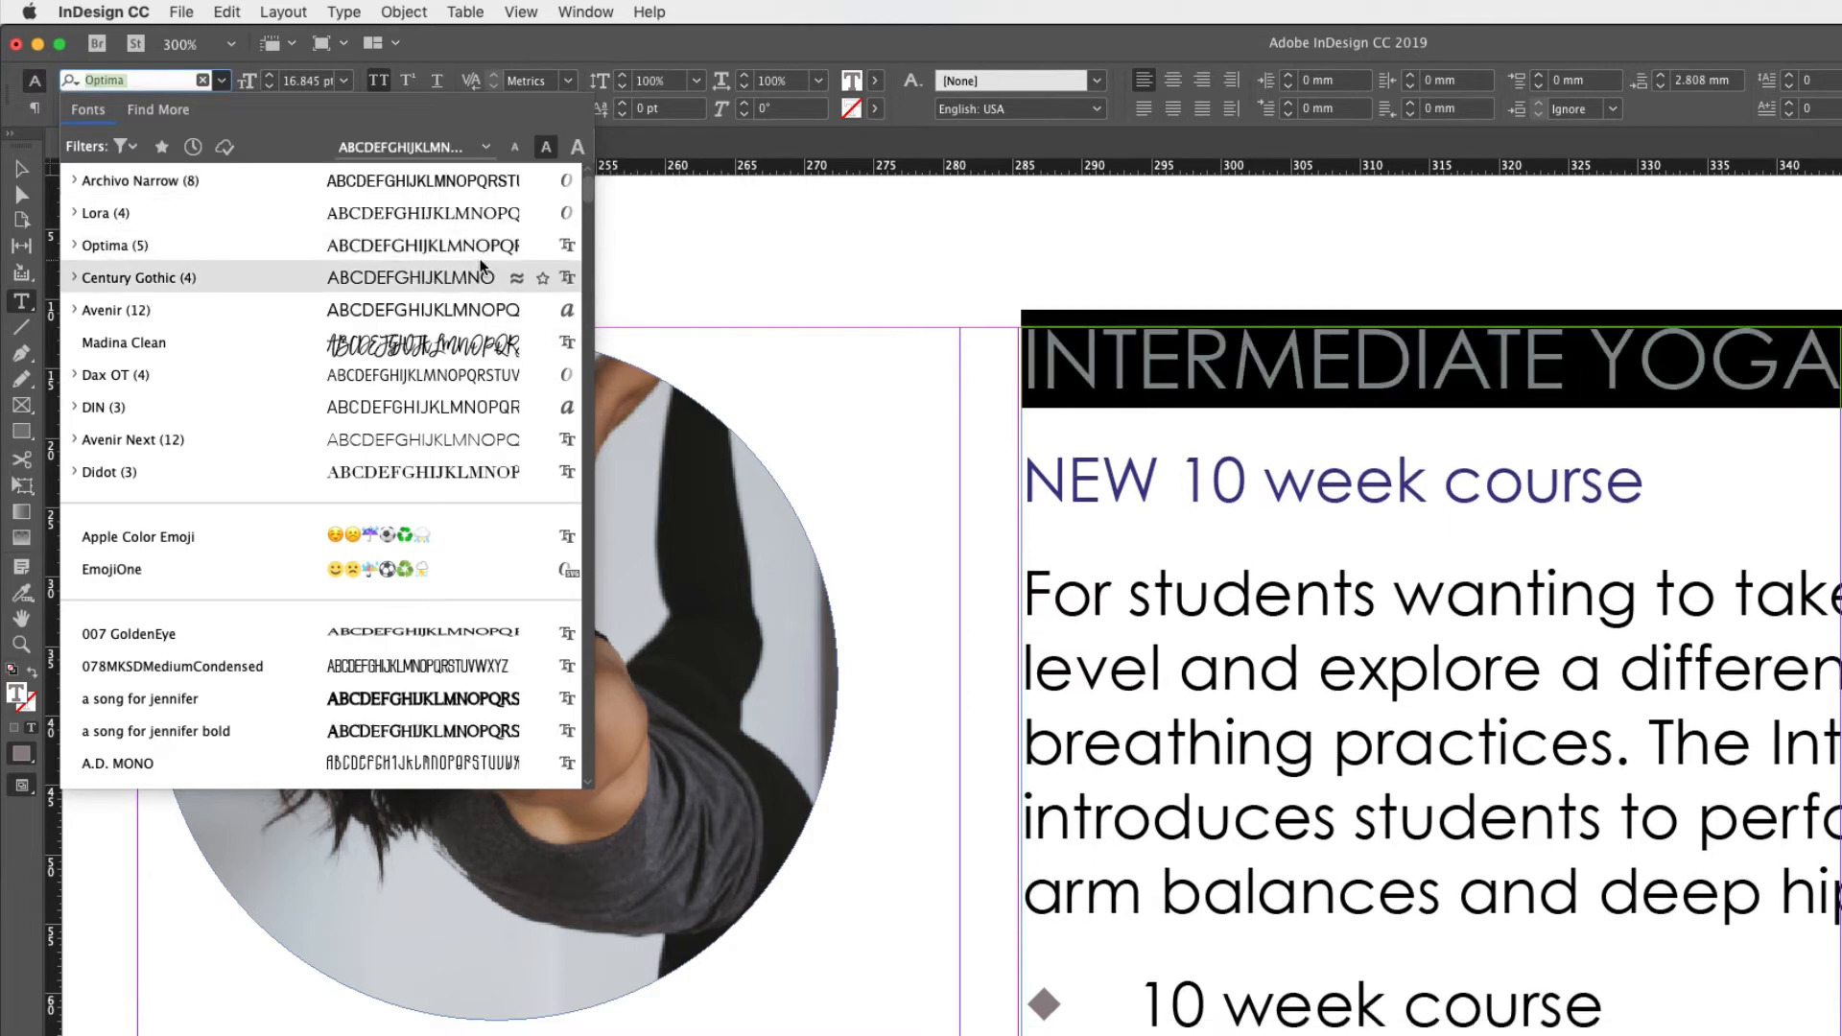
# Set the font preview back to Selected Text and browse further through the installed fonts
pyautogui.click(461, 147)
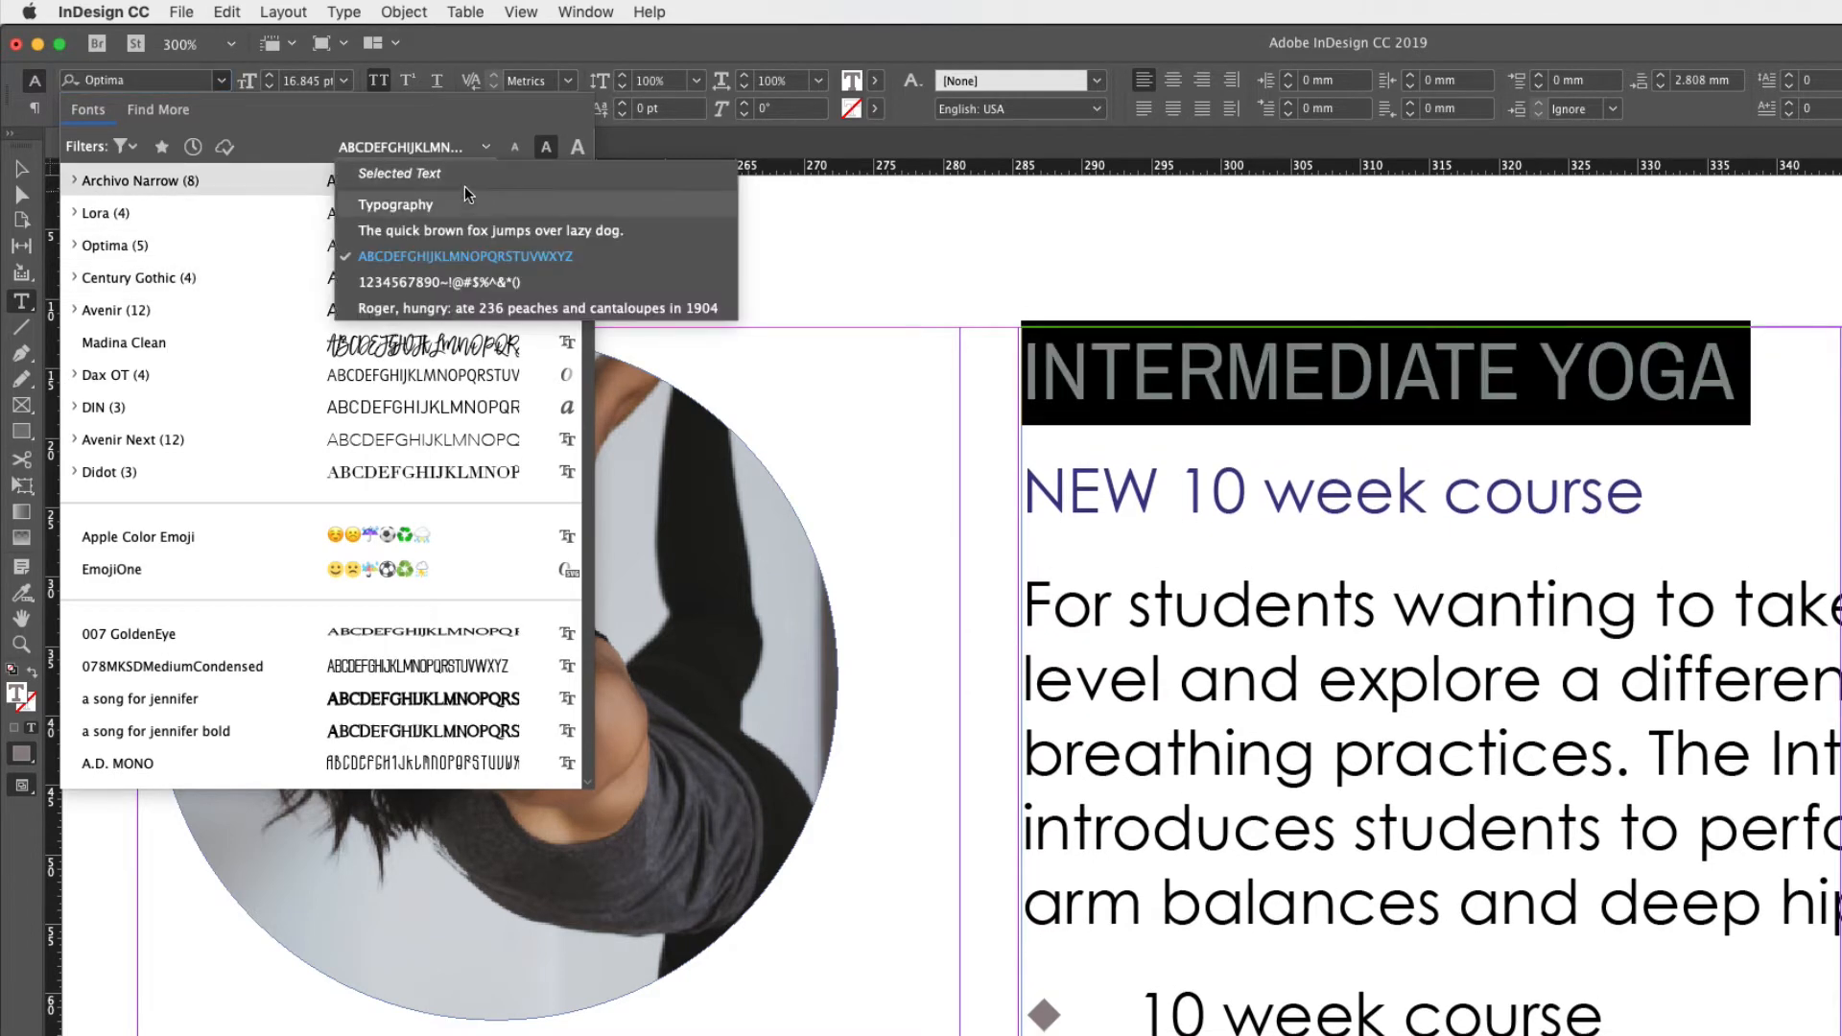
pyautogui.click(465, 175)
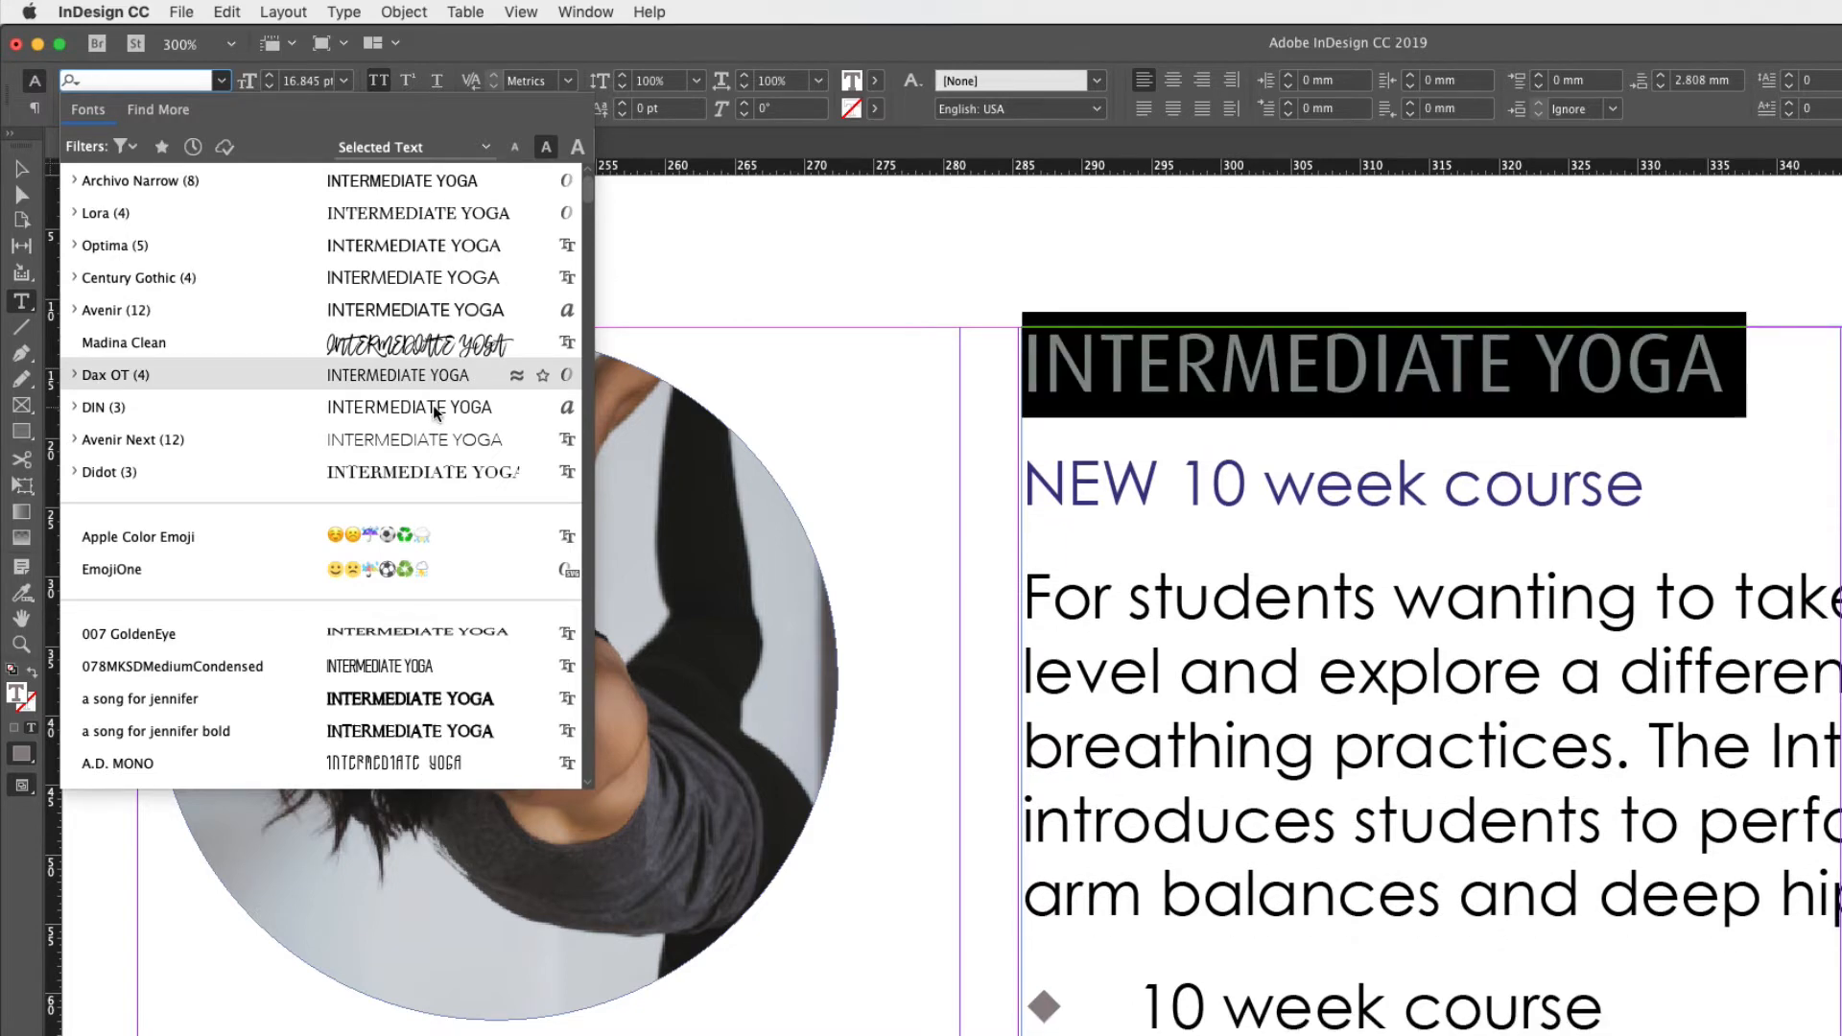
pyautogui.scroll(-5, 433, 405)
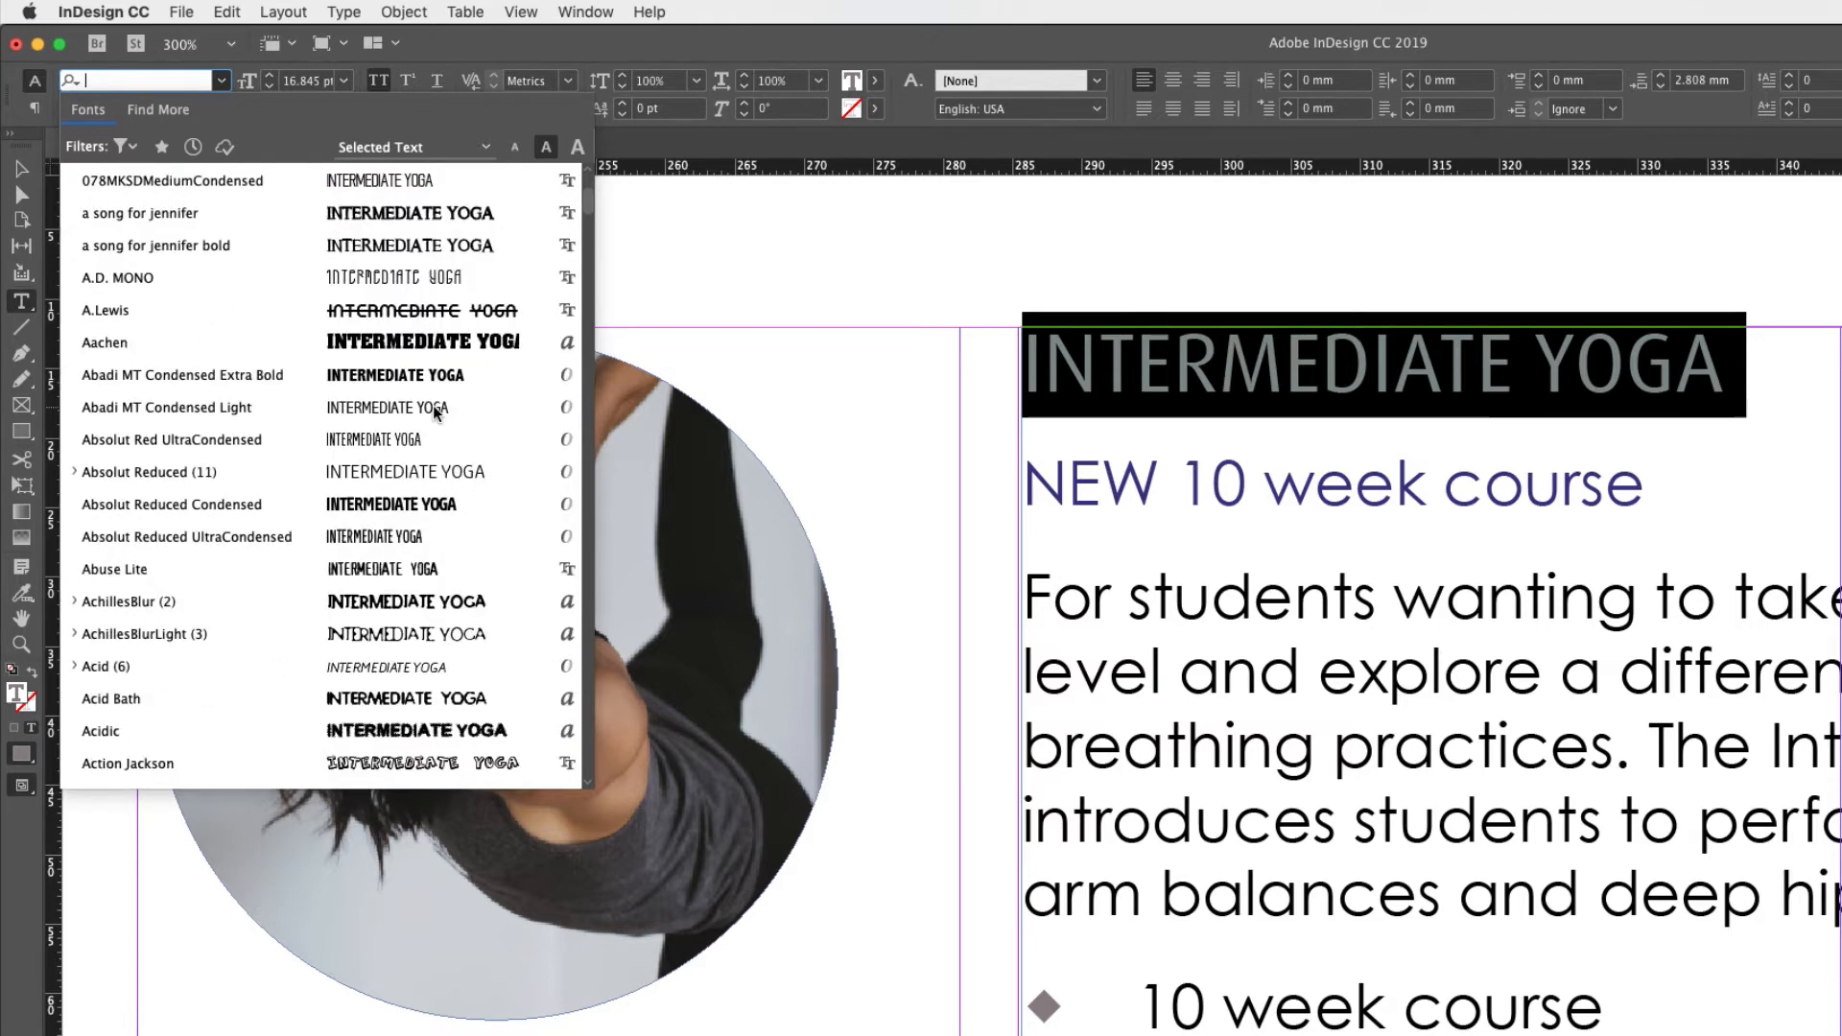
pyautogui.scroll(-3, 433, 404)
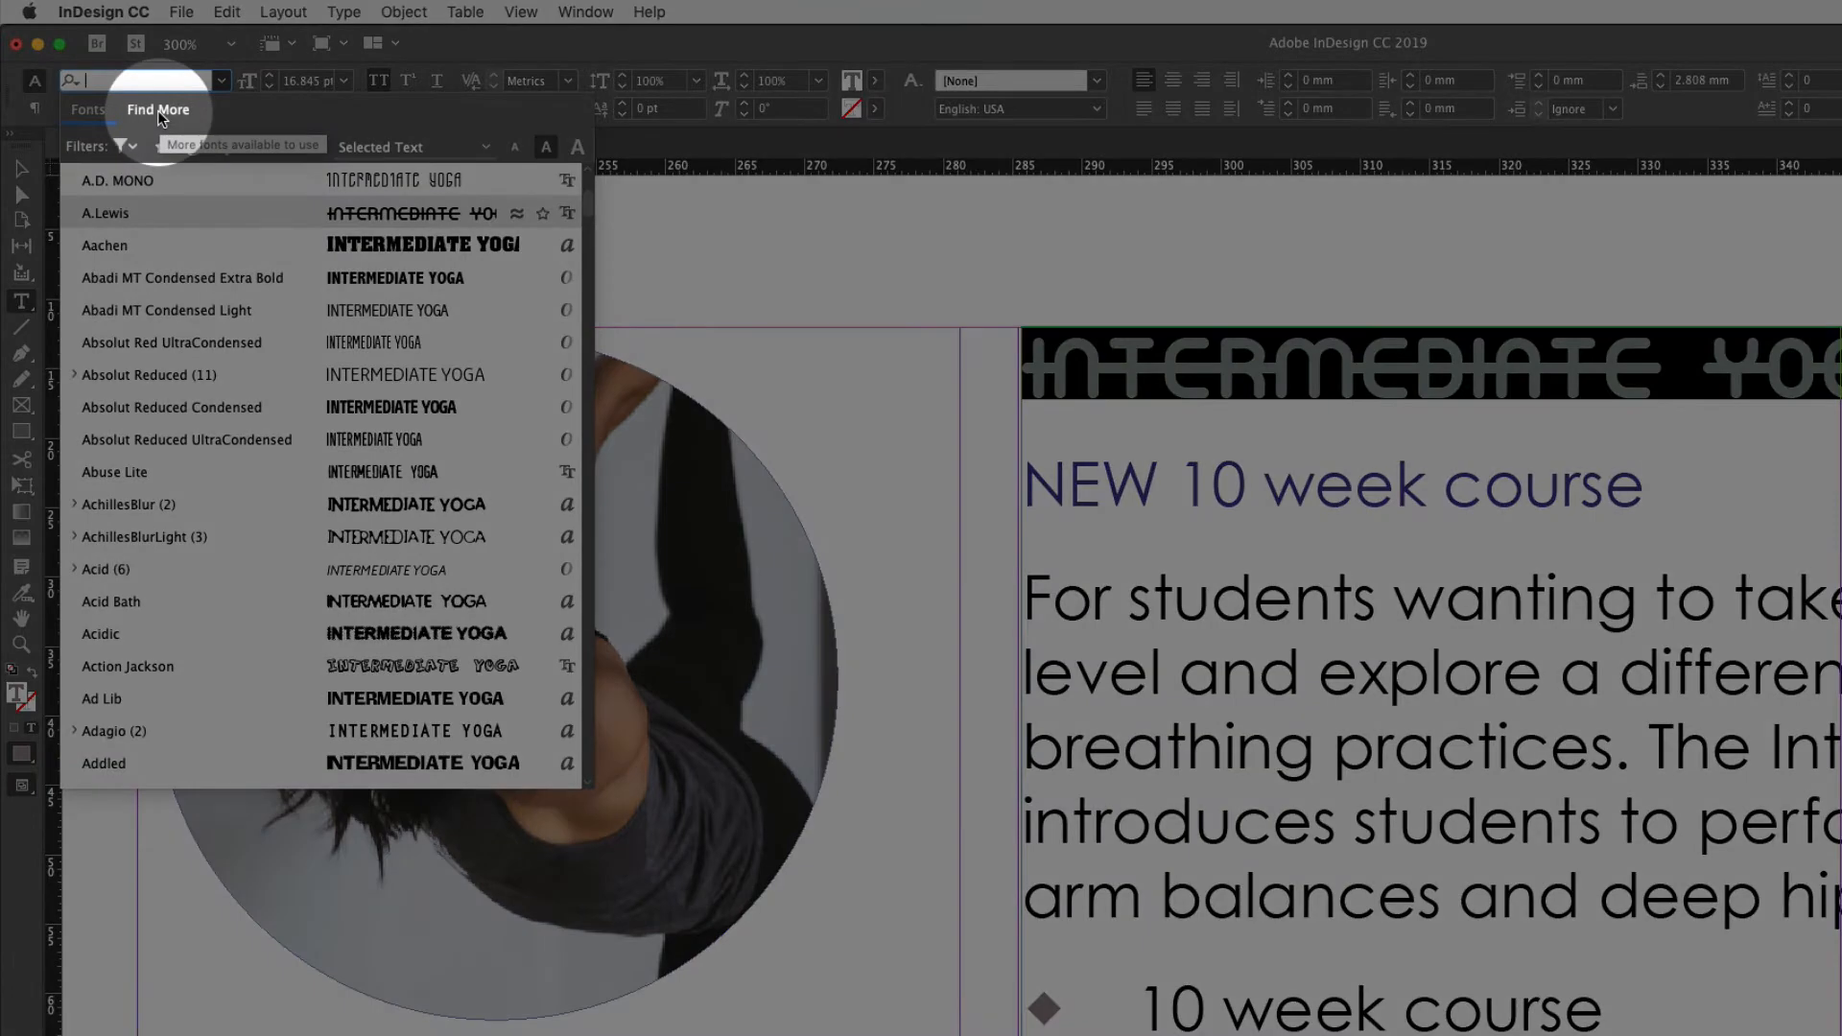
# Browse the additional Adobe Fonts for the heading and try to activate the Acme Gothic family, cancelling the activation
pyautogui.click(157, 111)
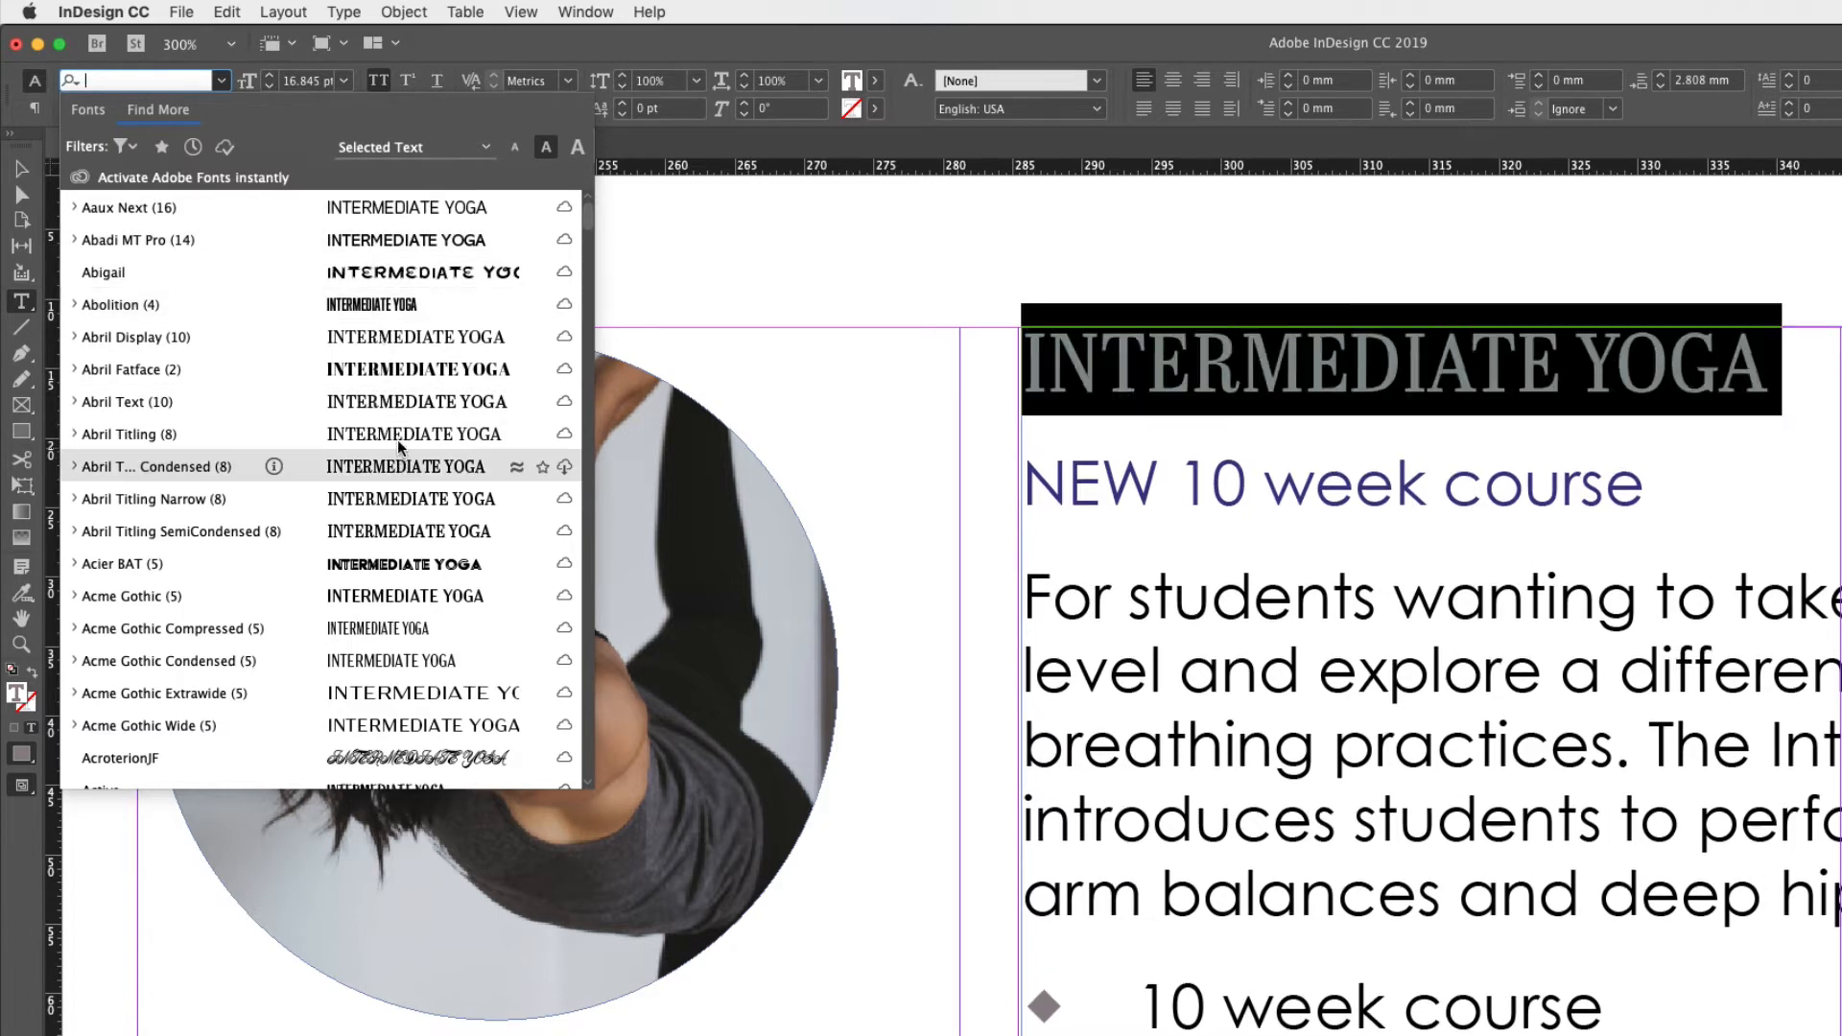
pyautogui.scroll(-1, 397, 440)
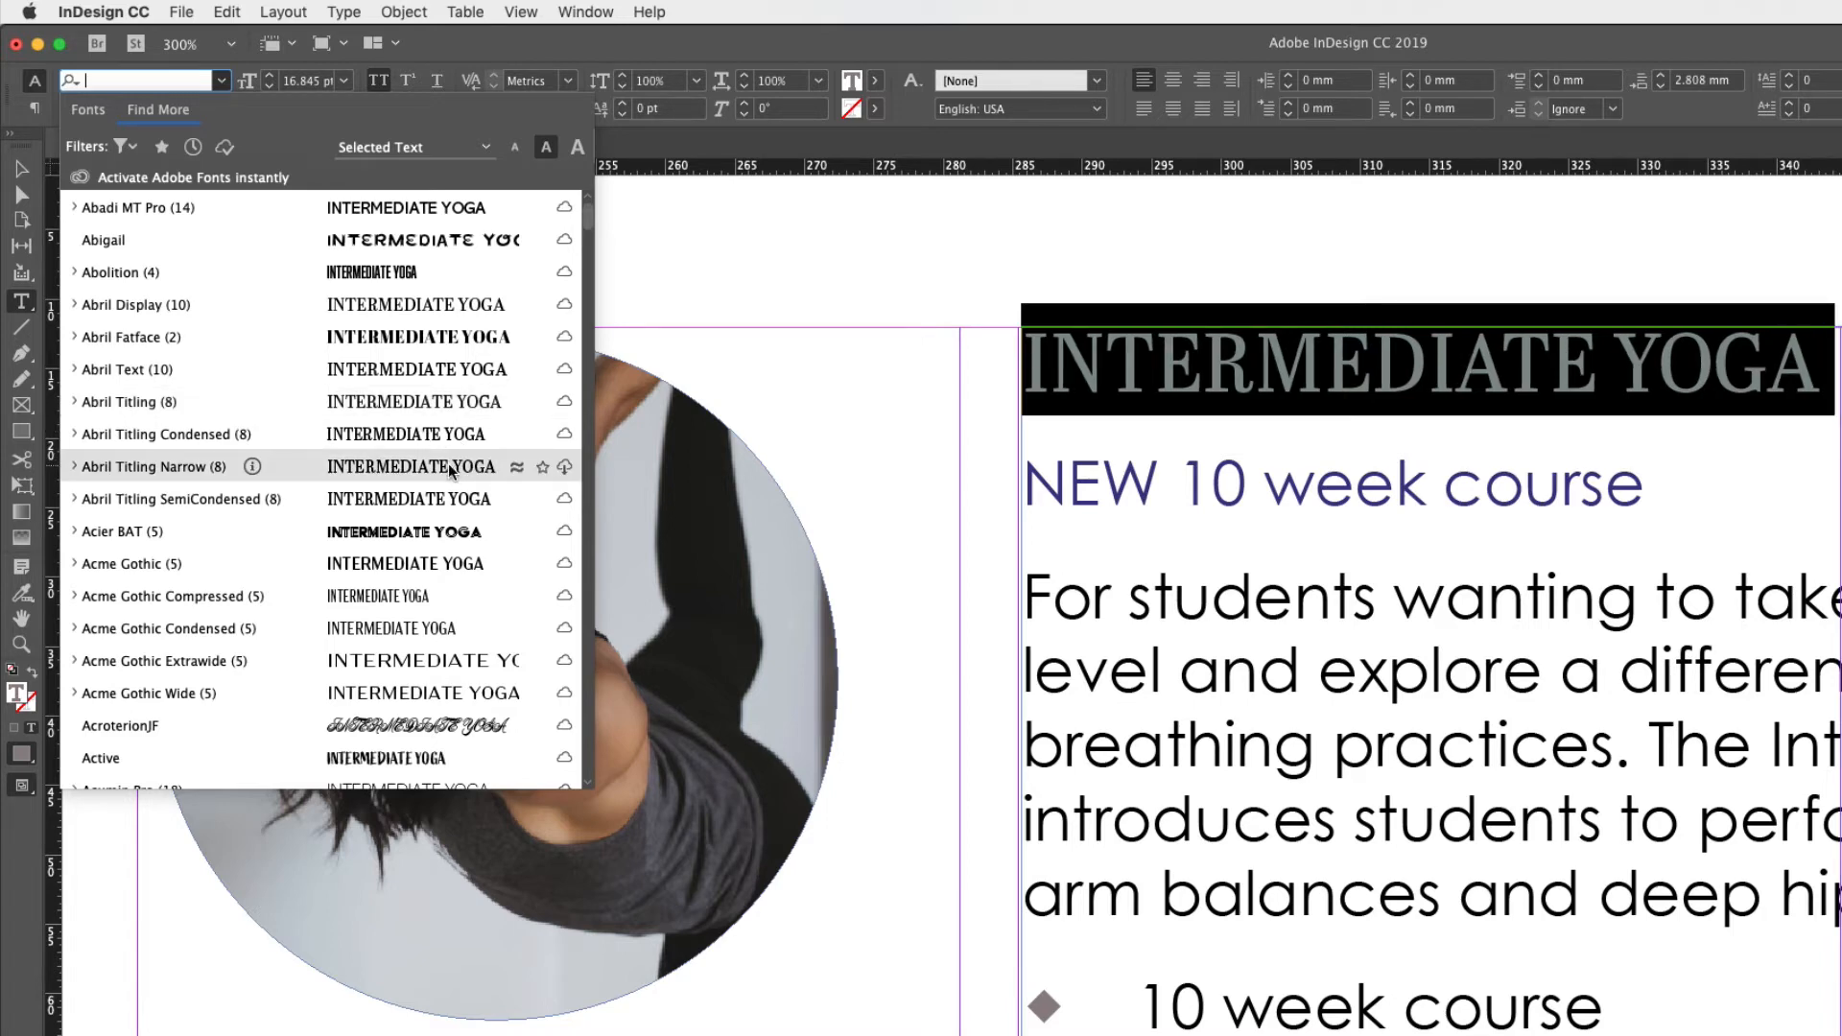
pyautogui.scroll(-1, 449, 468)
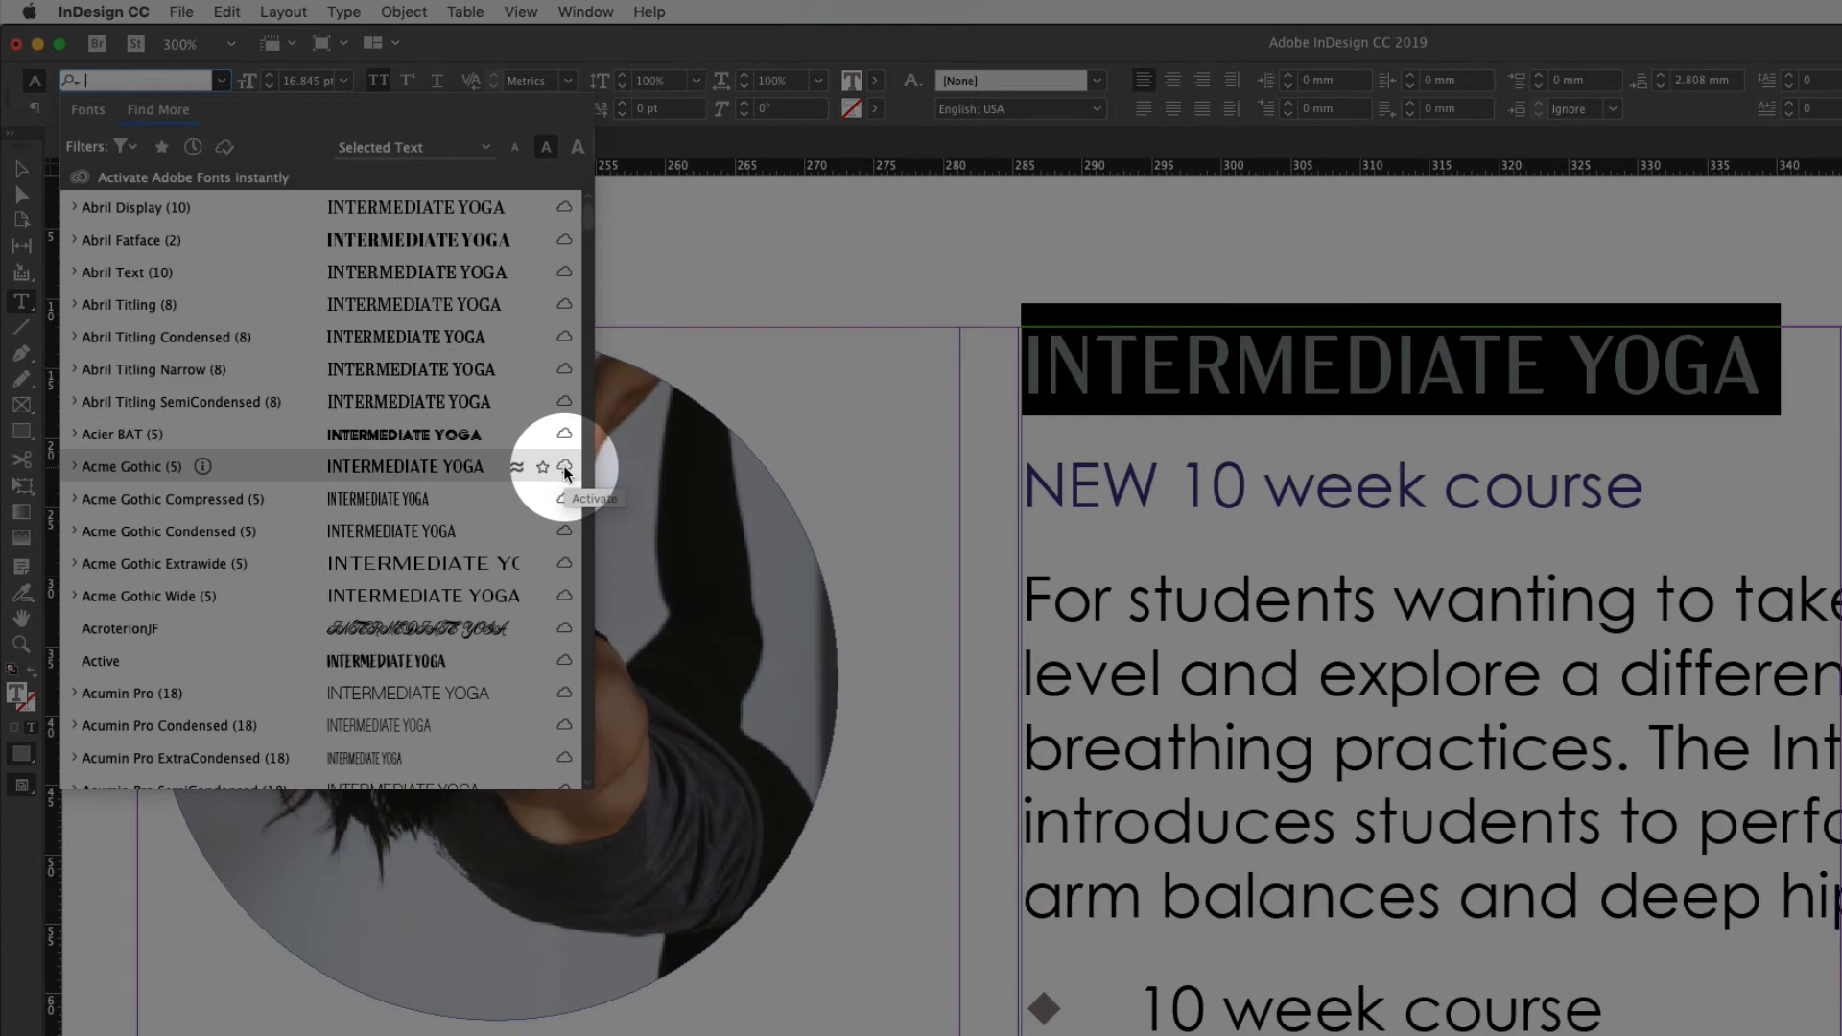
pyautogui.click(564, 468)
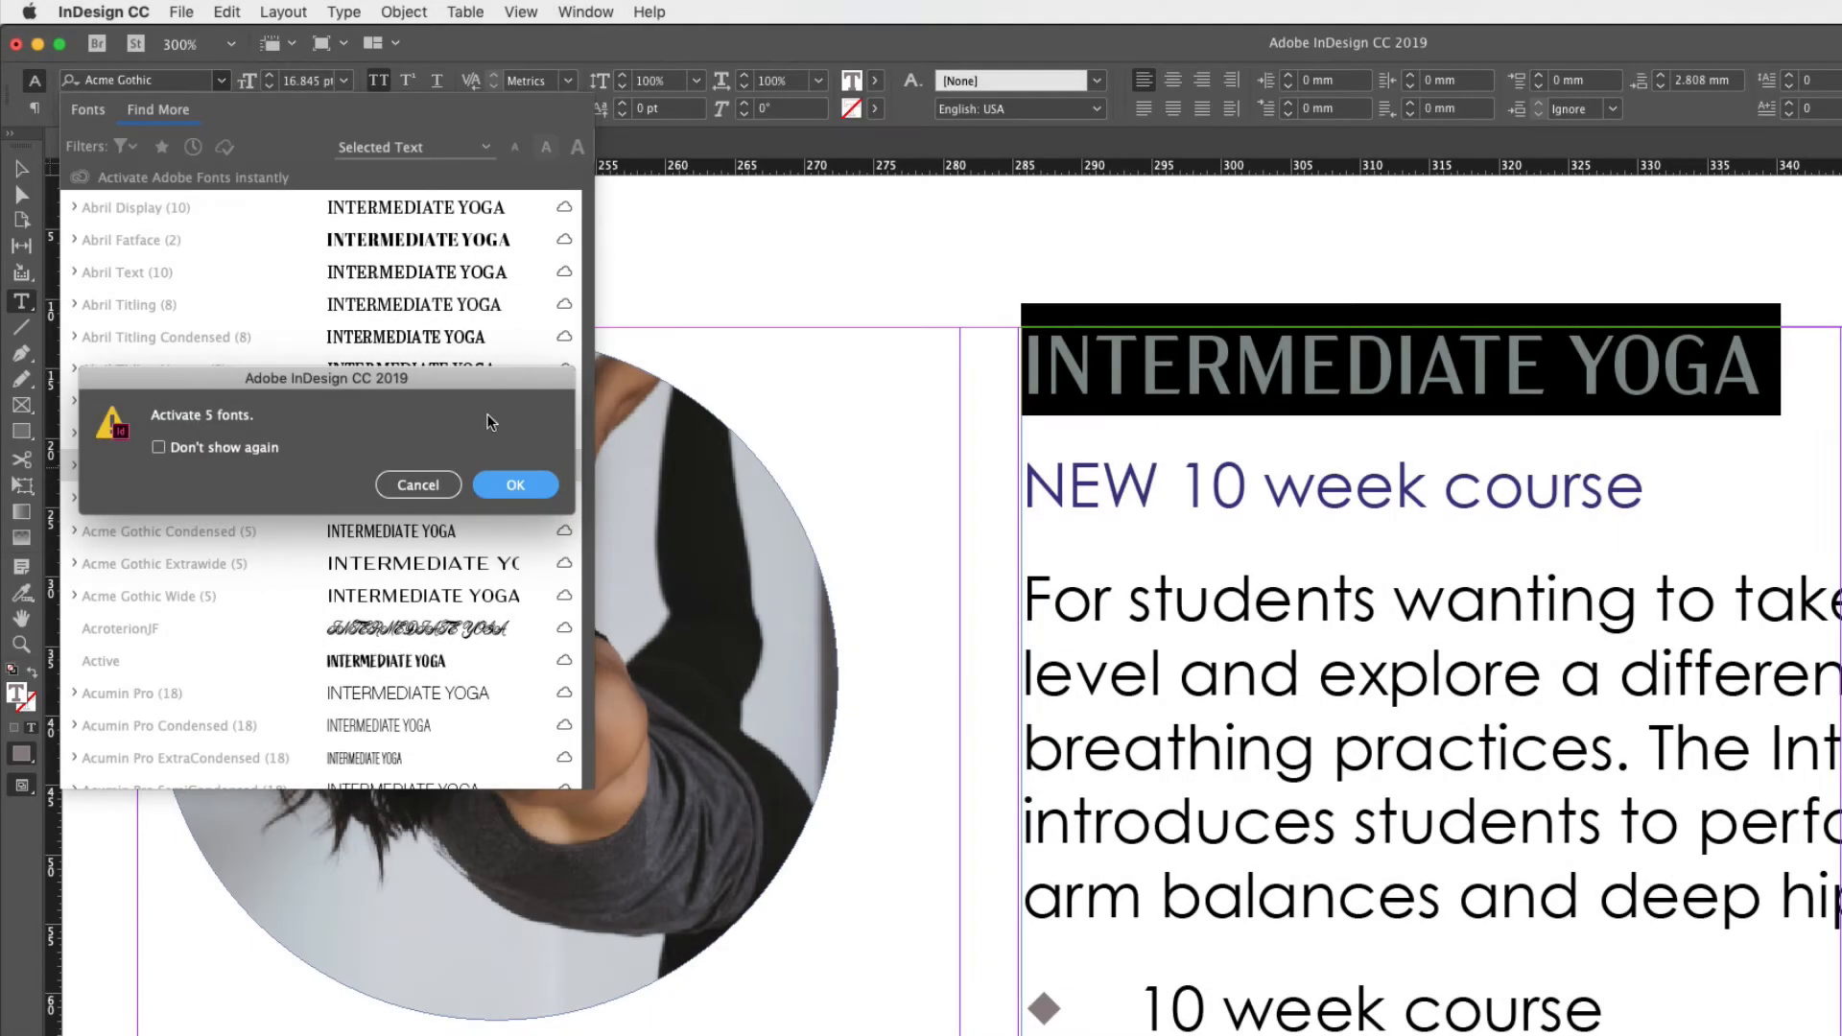
pyautogui.click(413, 485)
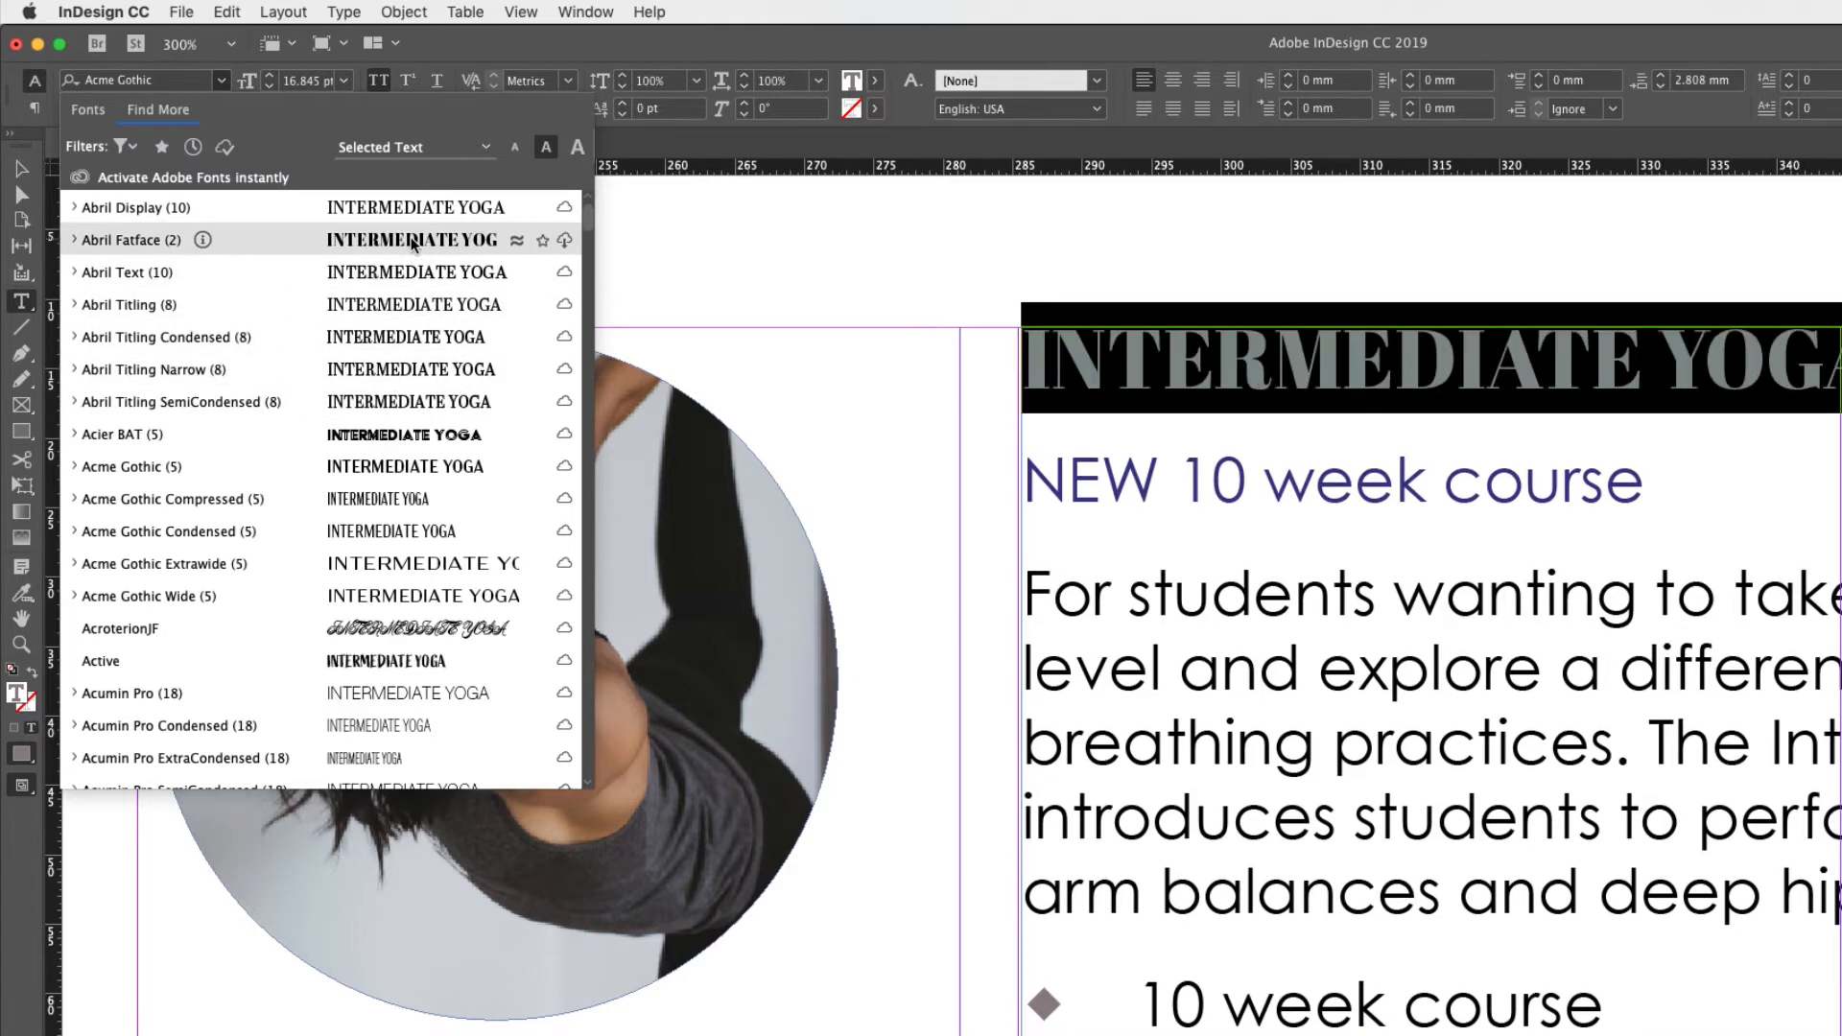
# Show the fonts similar to Abril Fatface and add Abril Display Black to the favorites
pyautogui.click(516, 242)
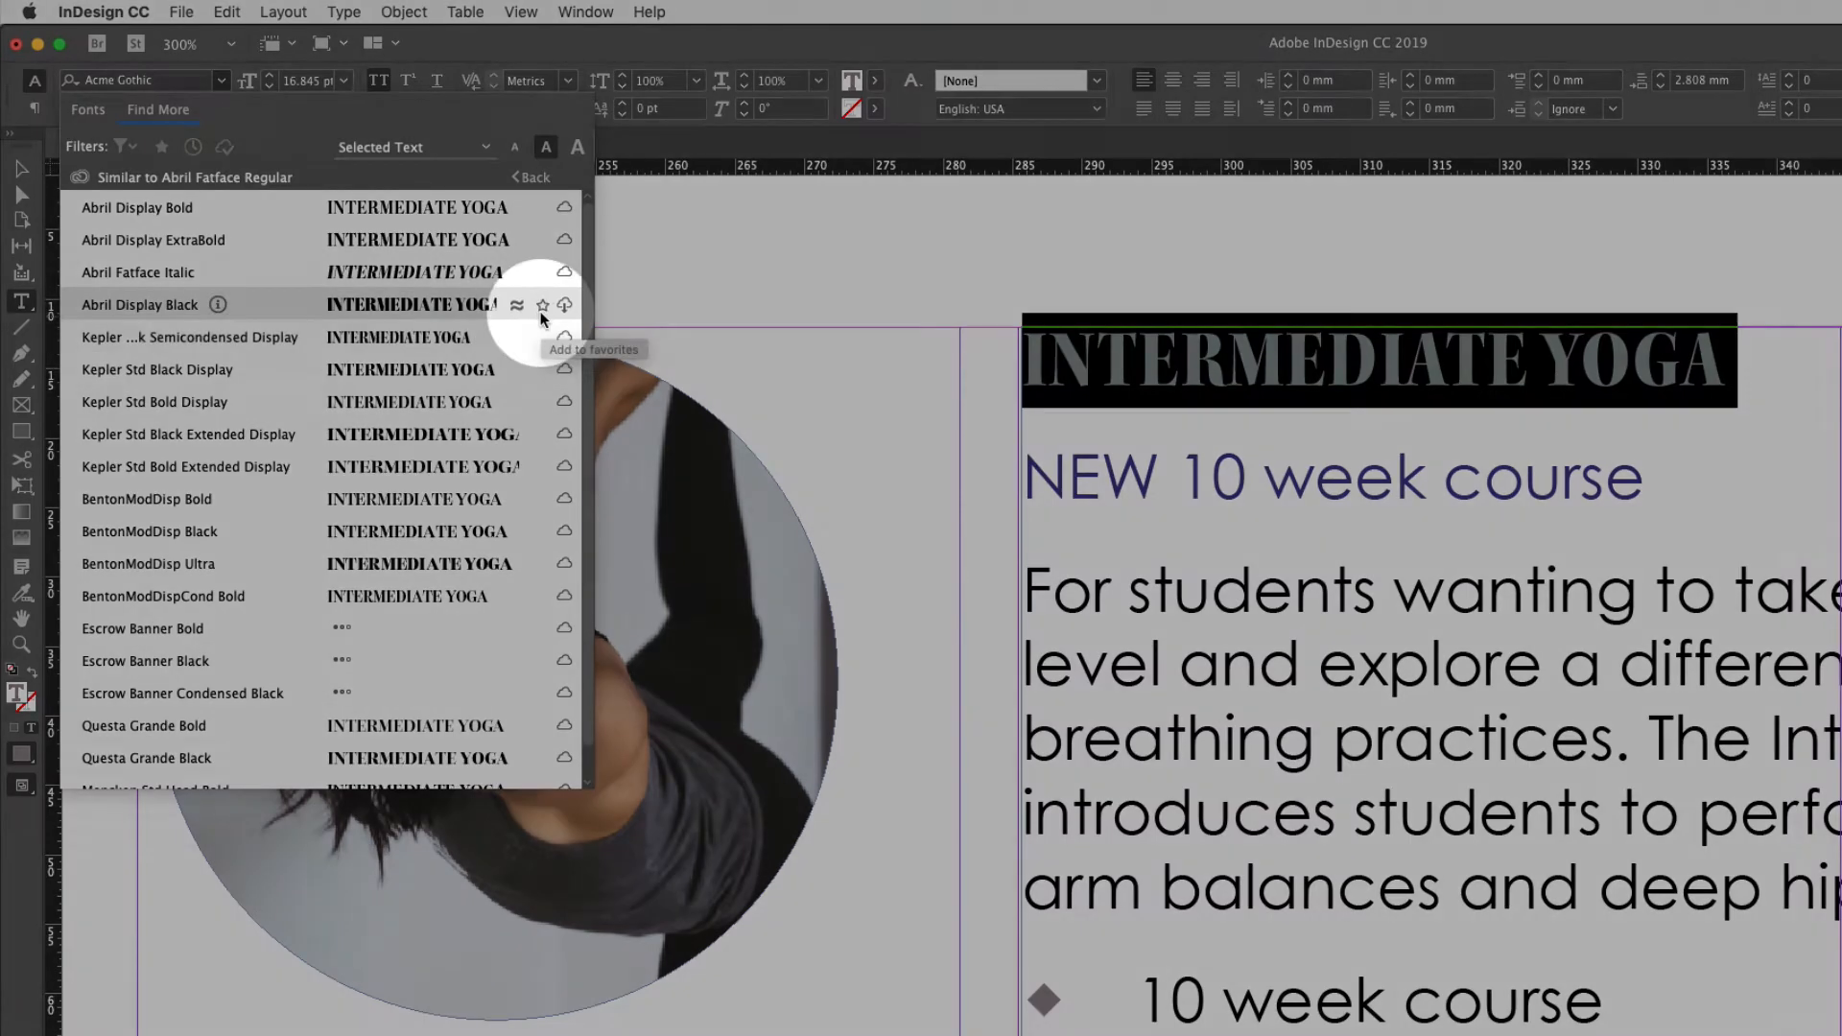
pyautogui.click(542, 305)
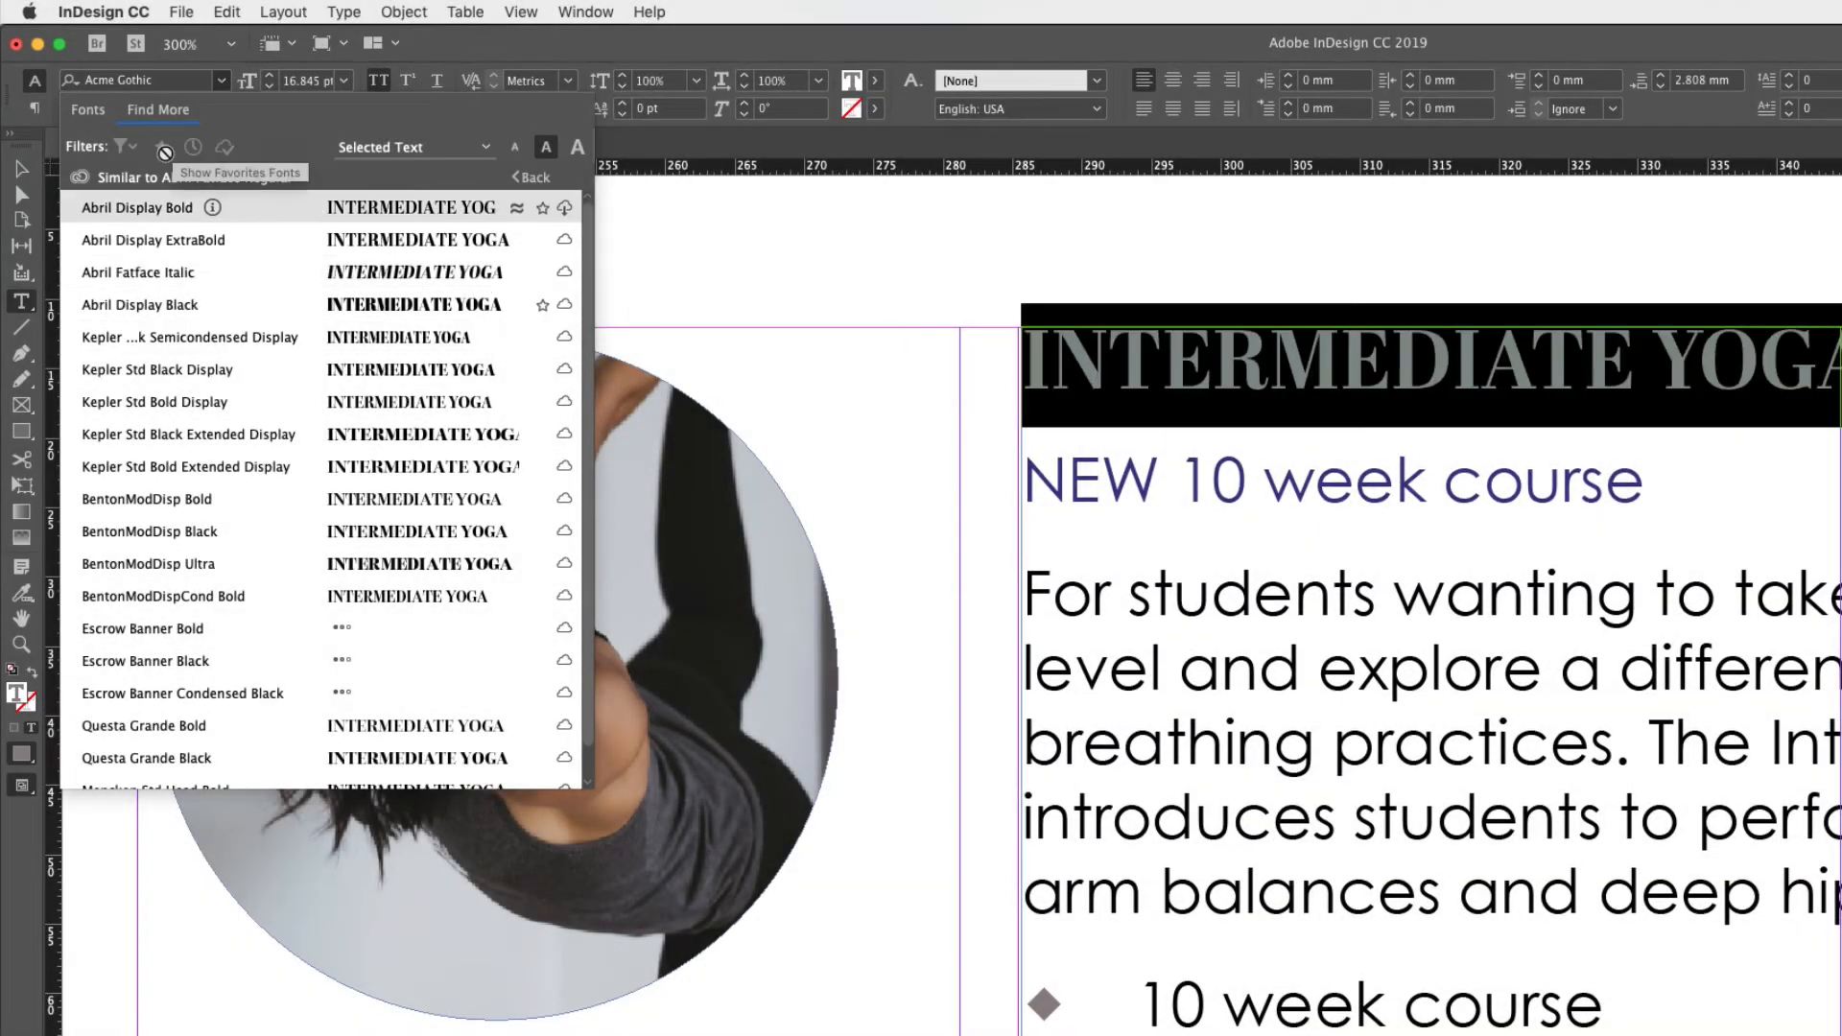
# Filter the installed fonts by favorites, remove the filter and return to the additional Adobe Fonts
pyautogui.click(89, 112)
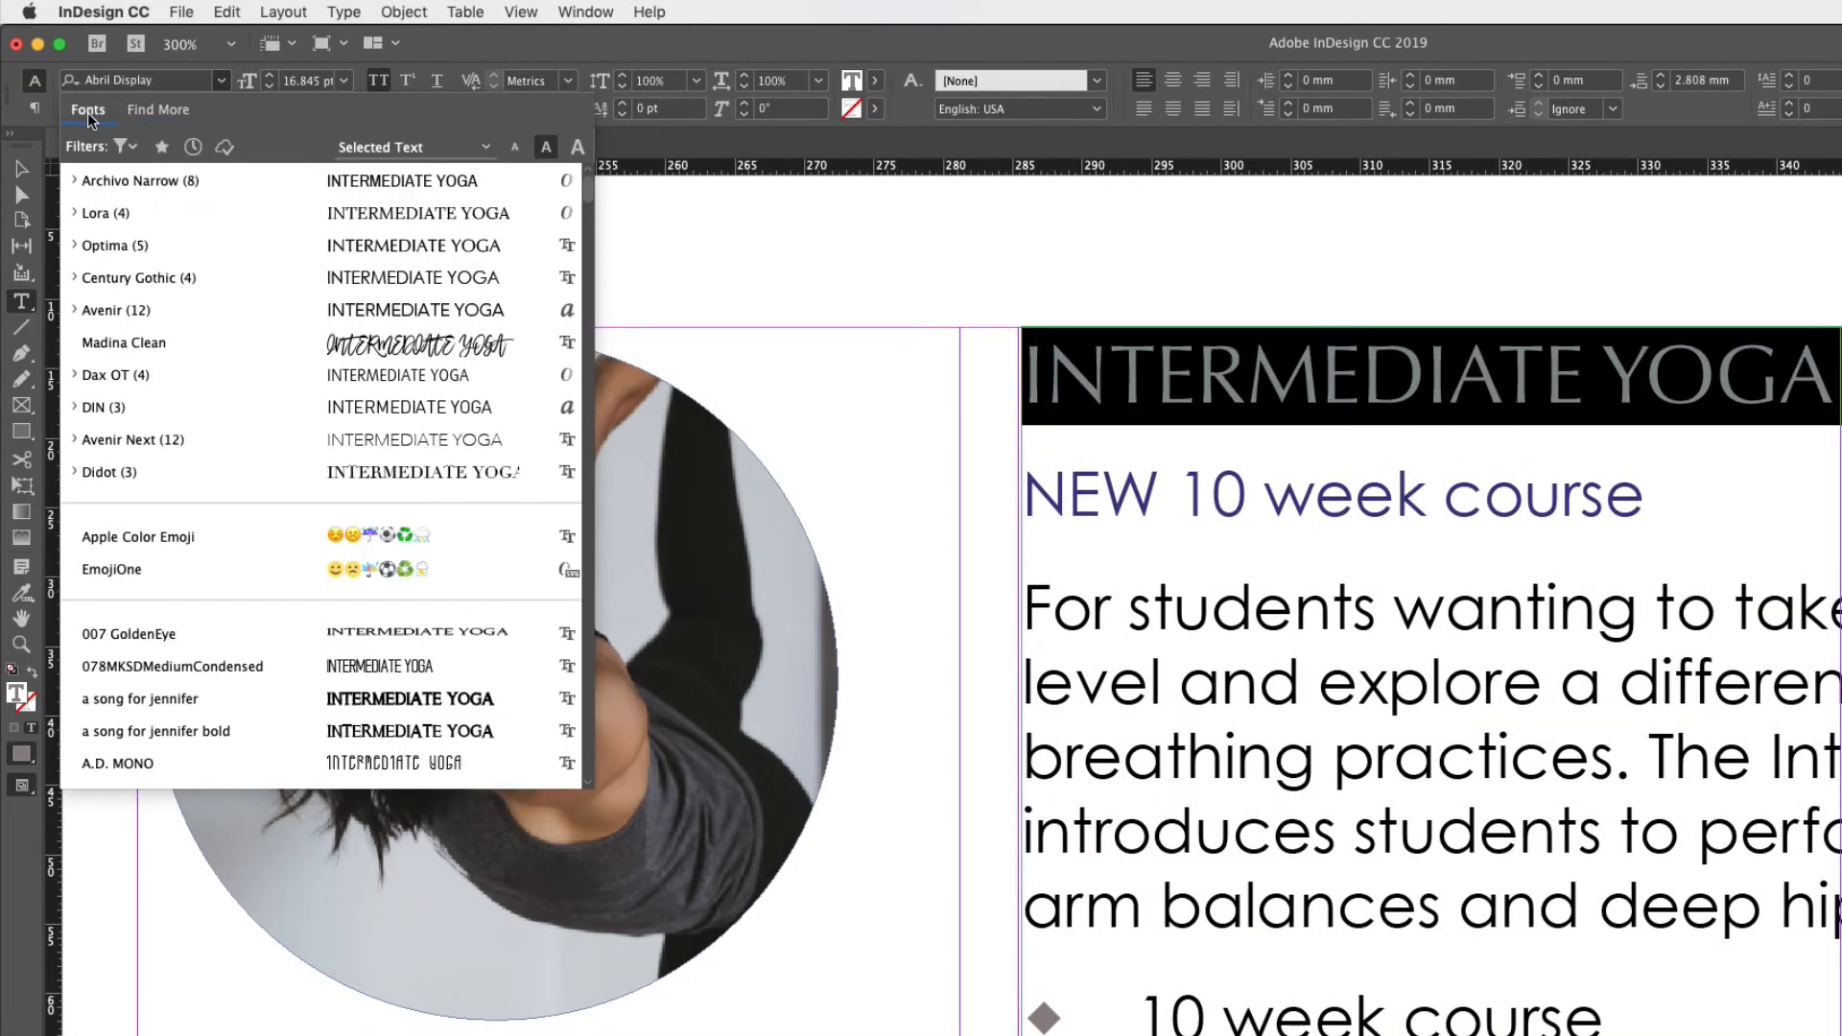
pyautogui.click(162, 147)
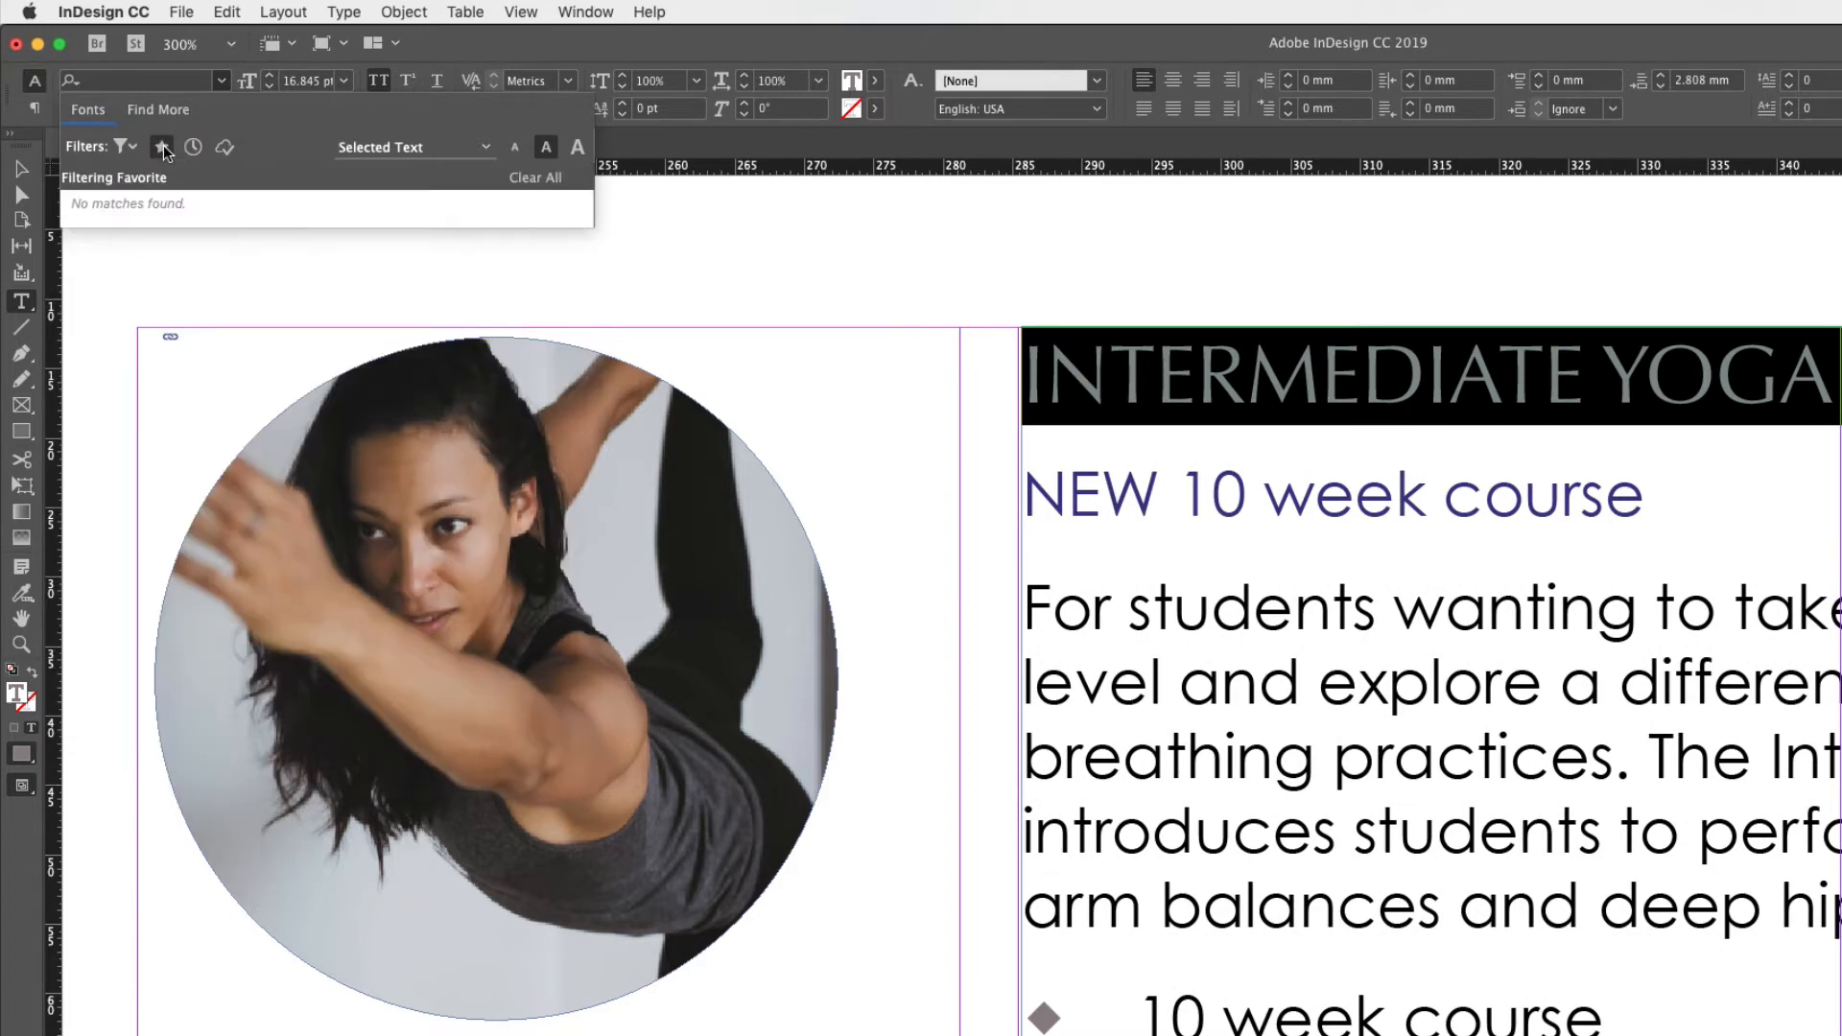
pyautogui.click(163, 146)
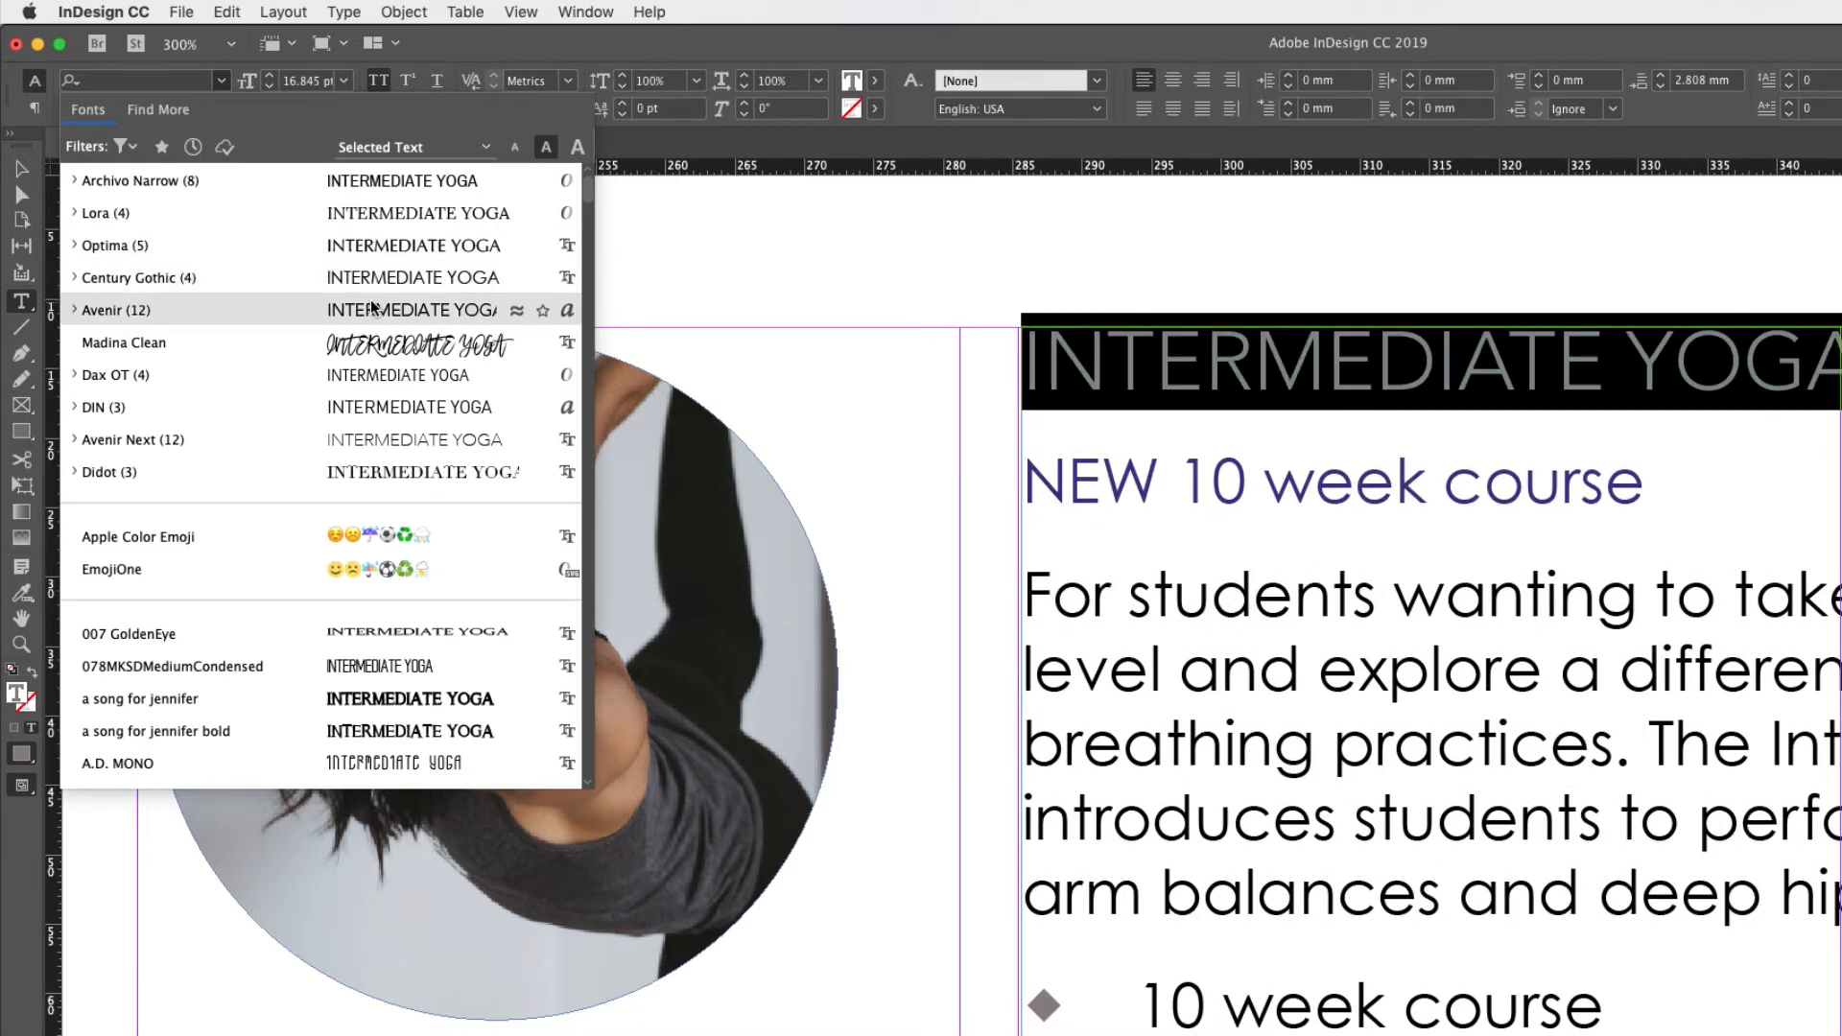
pyautogui.click(158, 111)
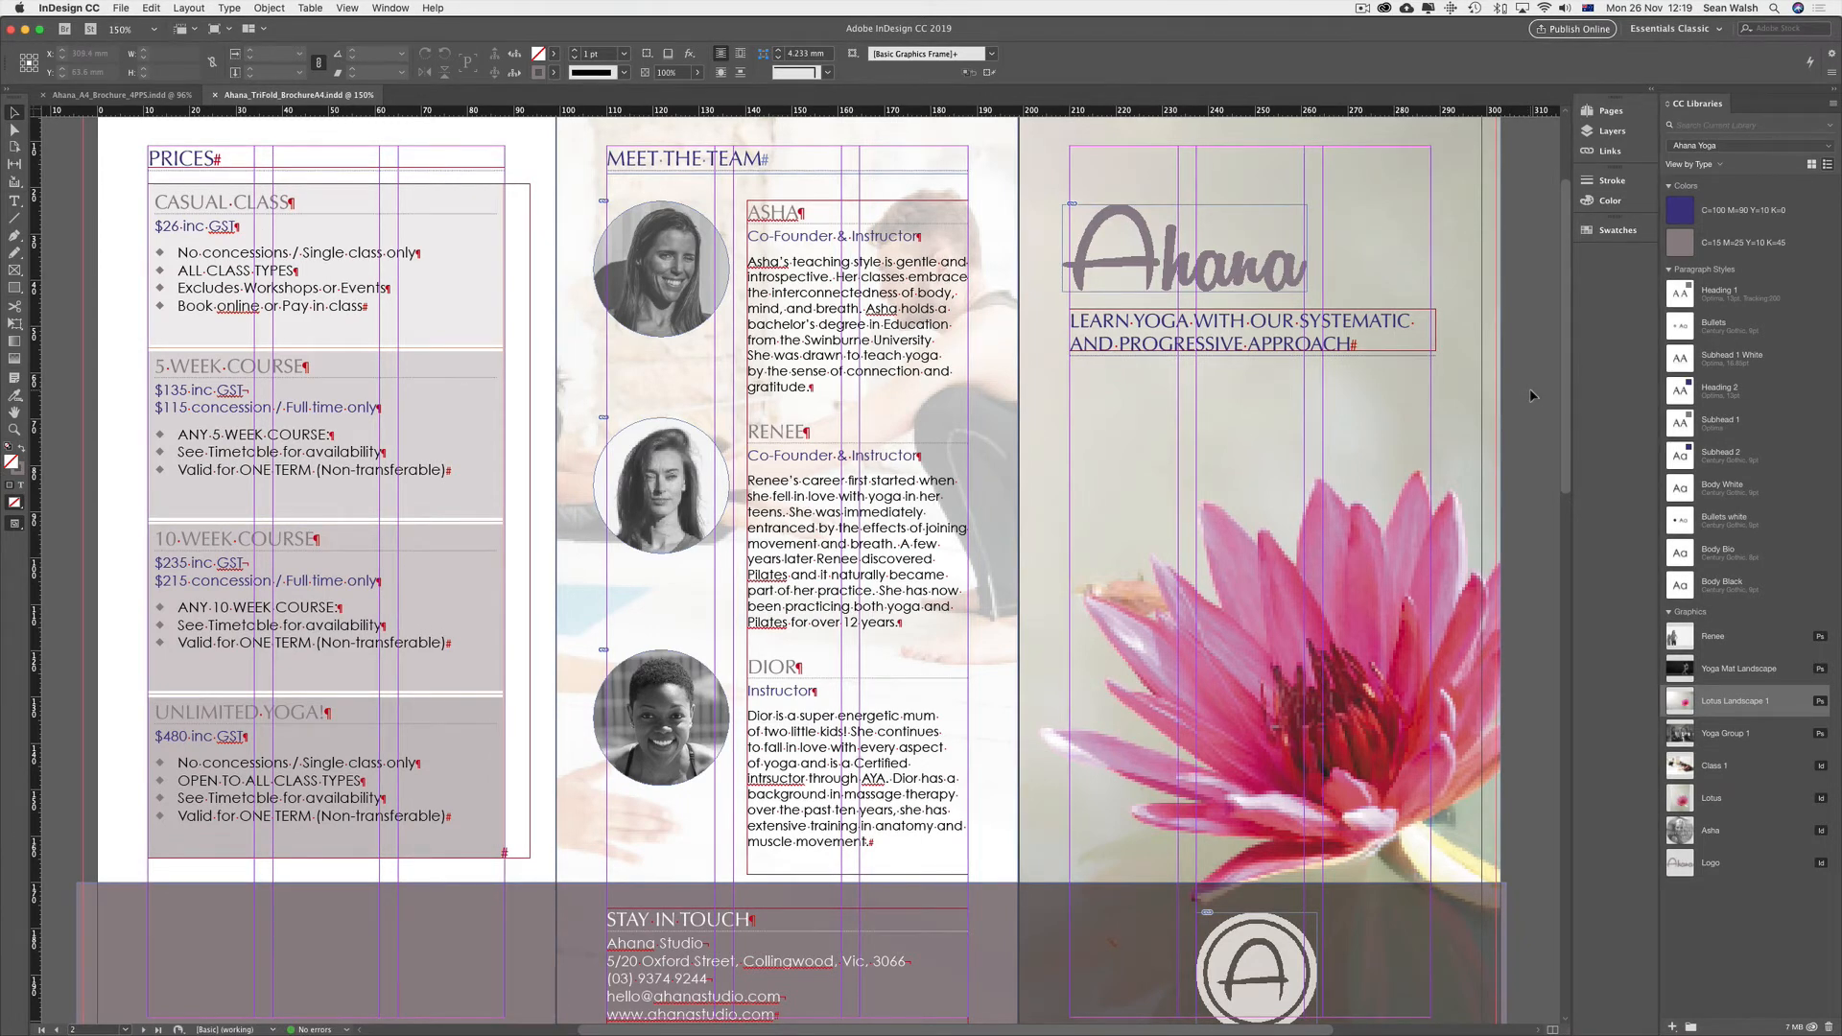
# Open the PDF Comments panel for the tri-fold brochure Ahana_TriFold_BrochureA4.indd
pyautogui.click(389, 7)
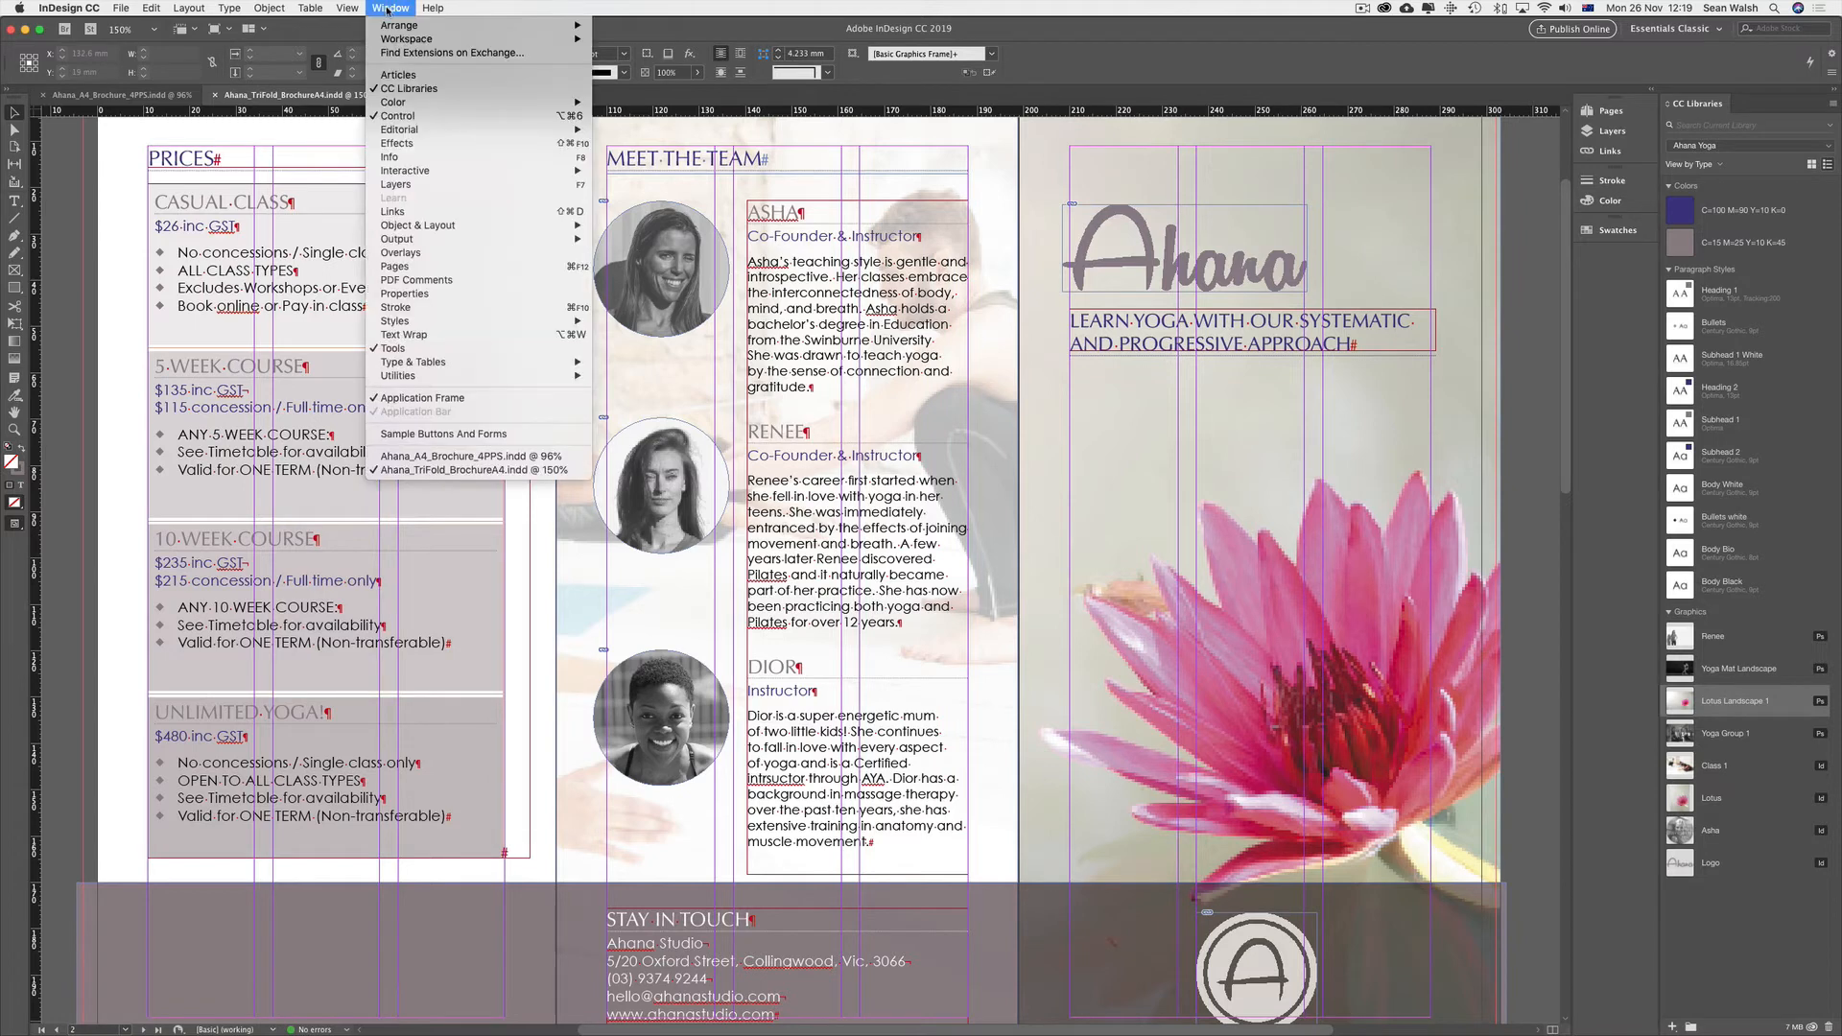
pyautogui.click(403, 278)
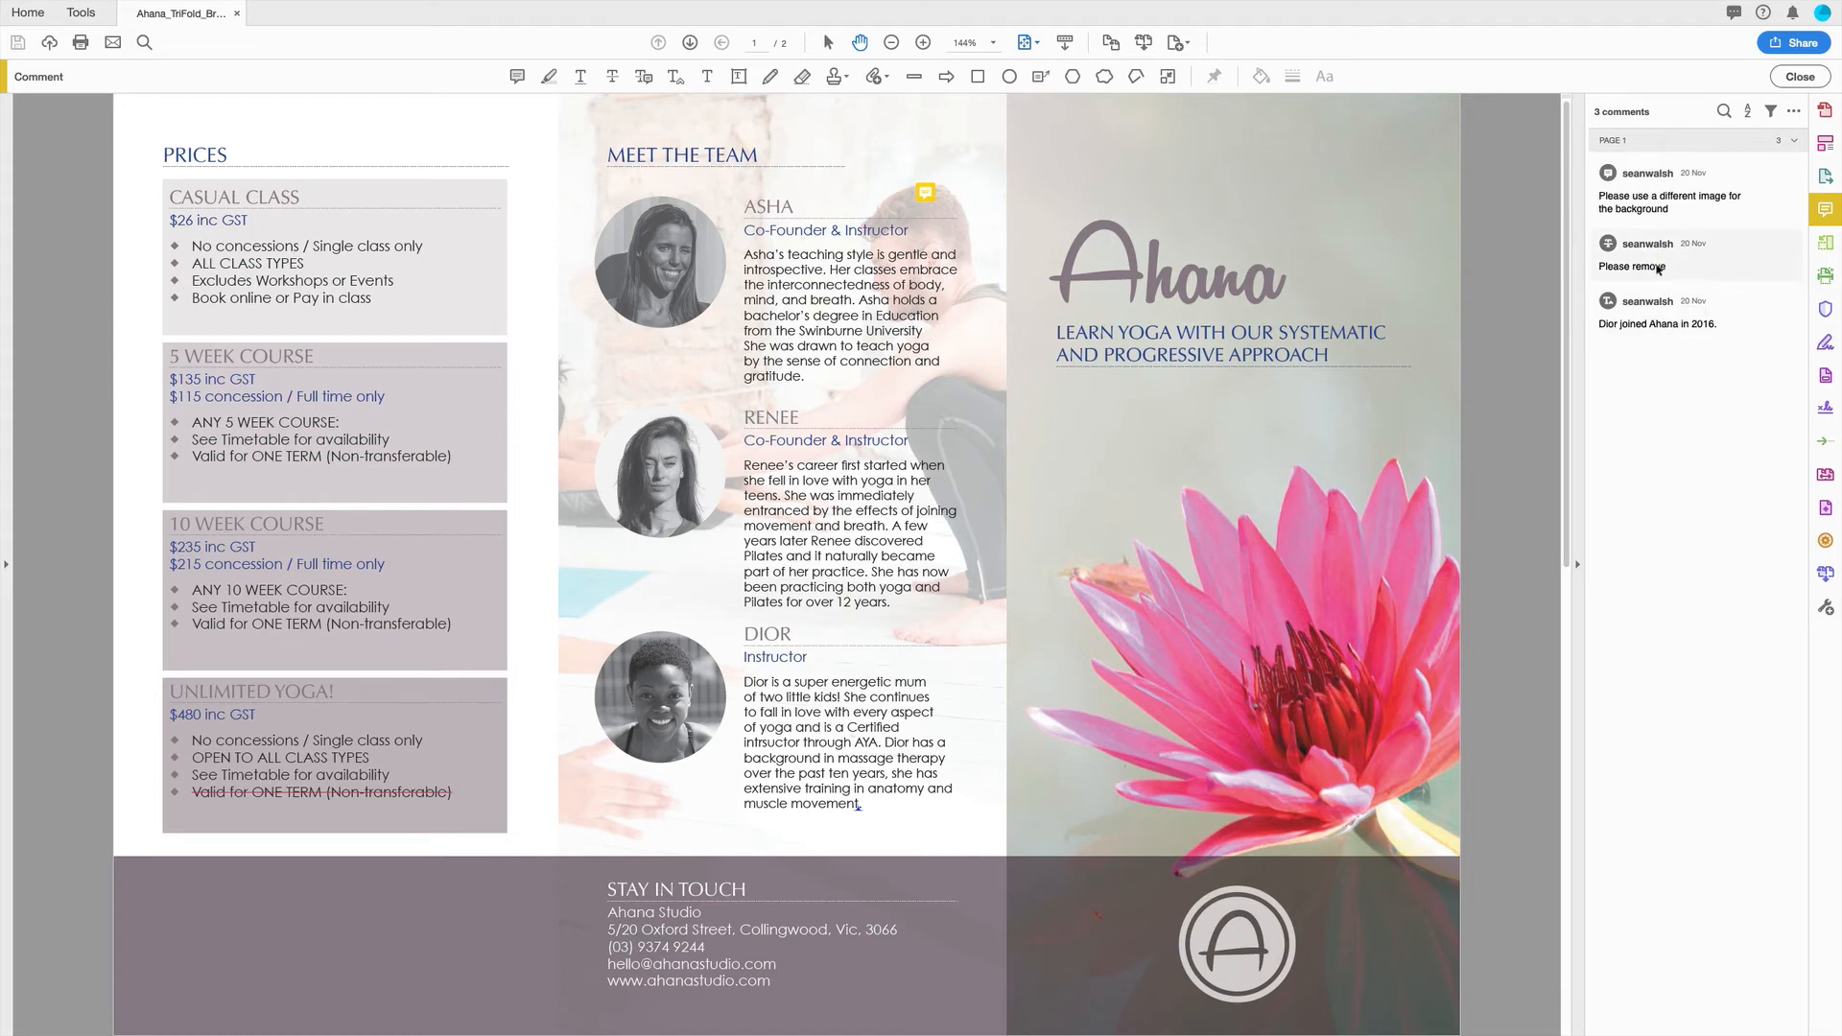
# Switch to Acrobat and review the brochure PDF's comments on the background image, the struck-through Unlimited Yoga line and the last instructor's biography
pyautogui.click(1640, 205)
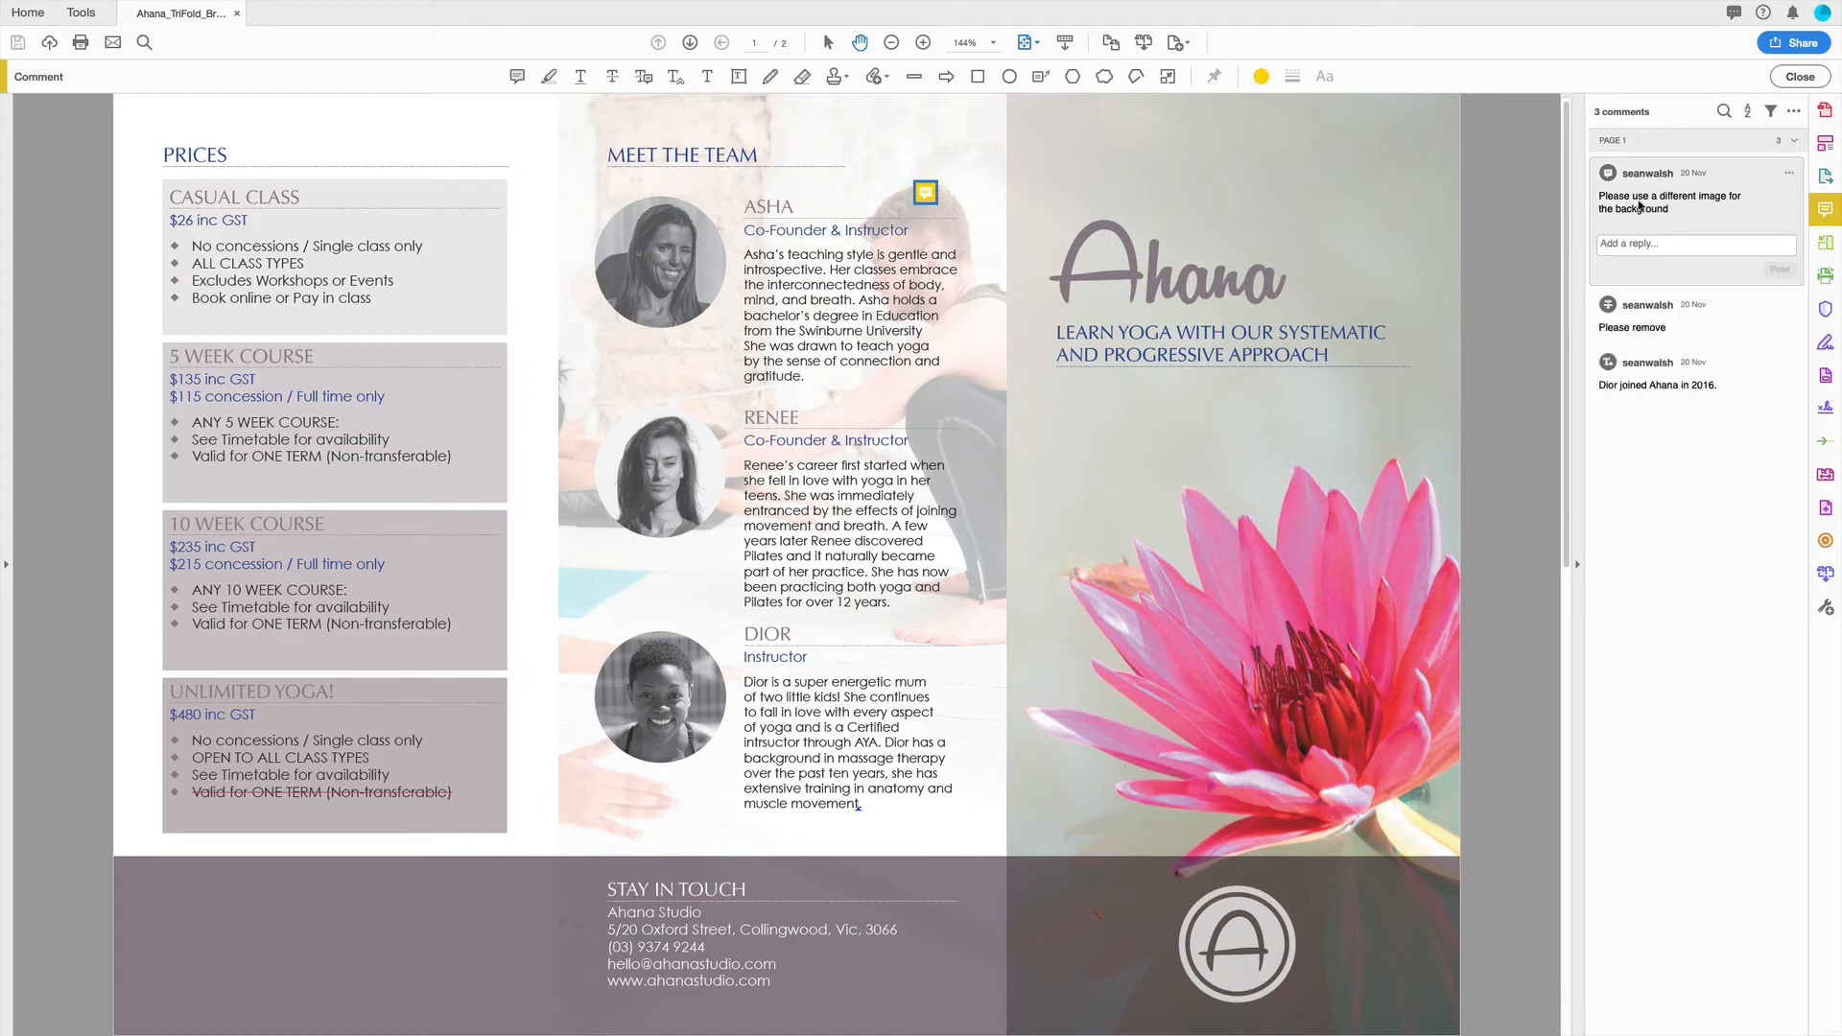
pyautogui.moveTo(926, 193)
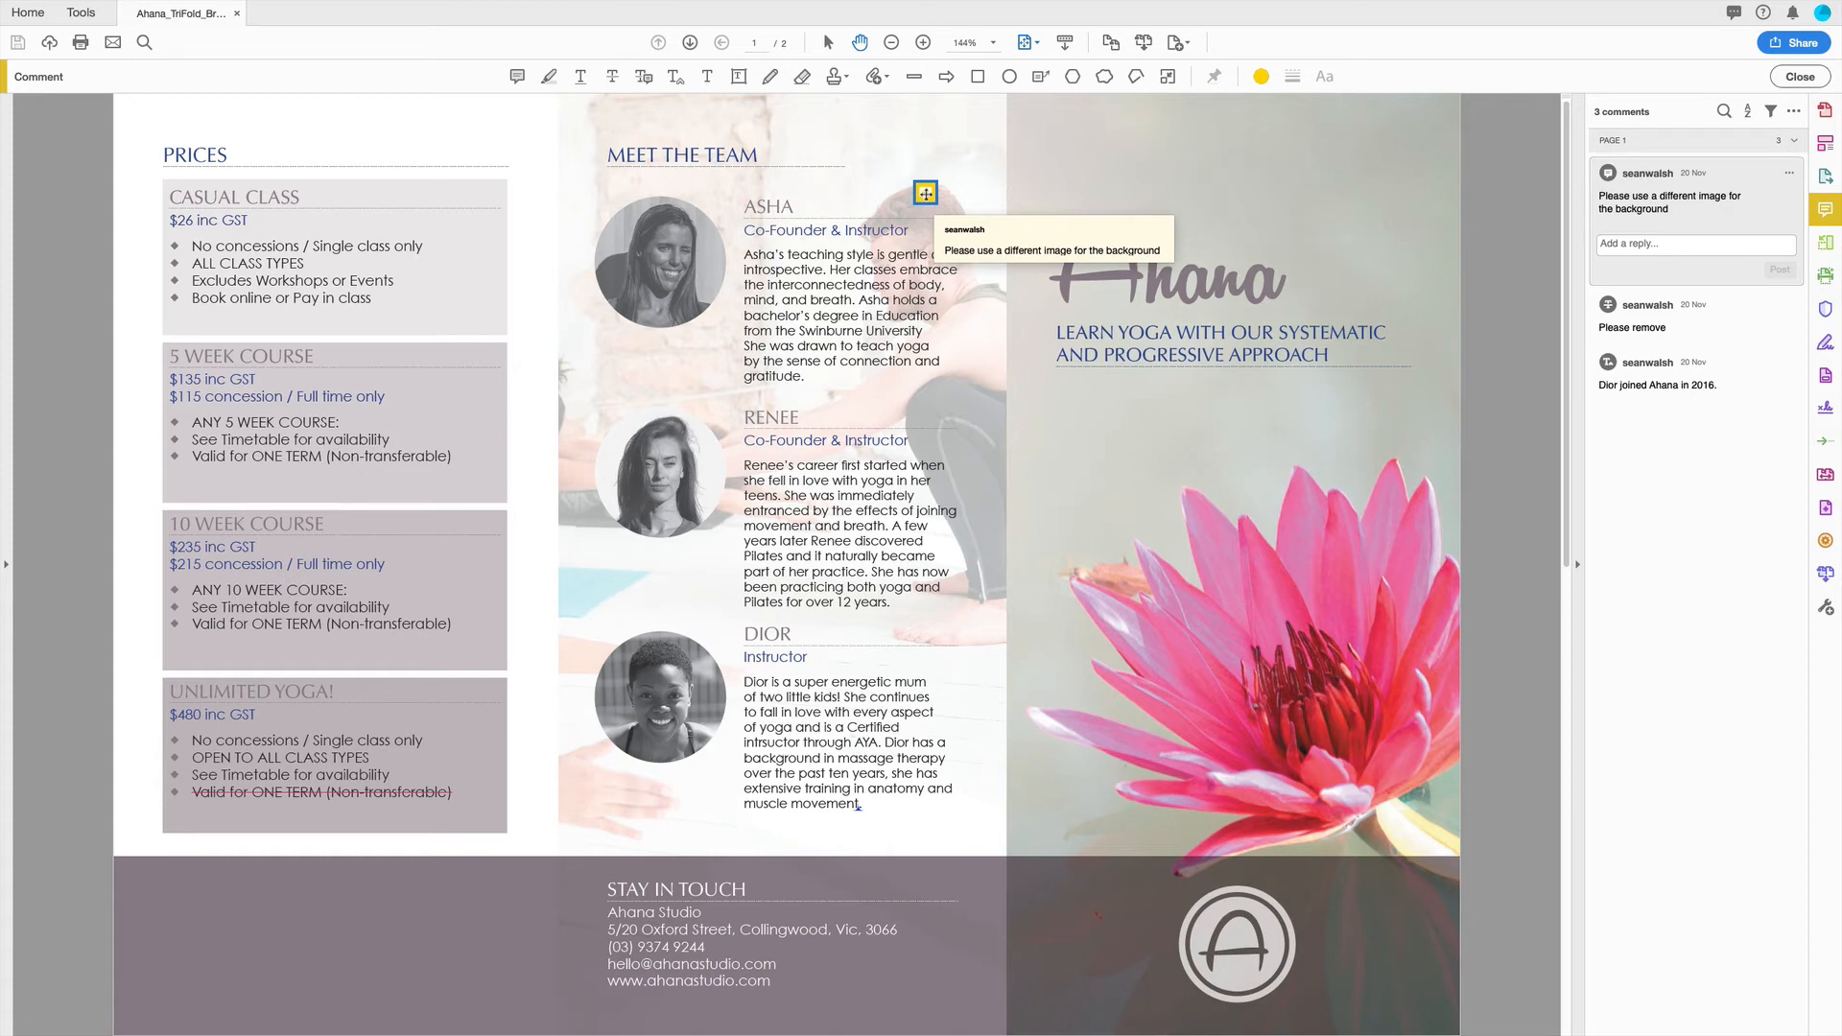
pyautogui.click(1766, 327)
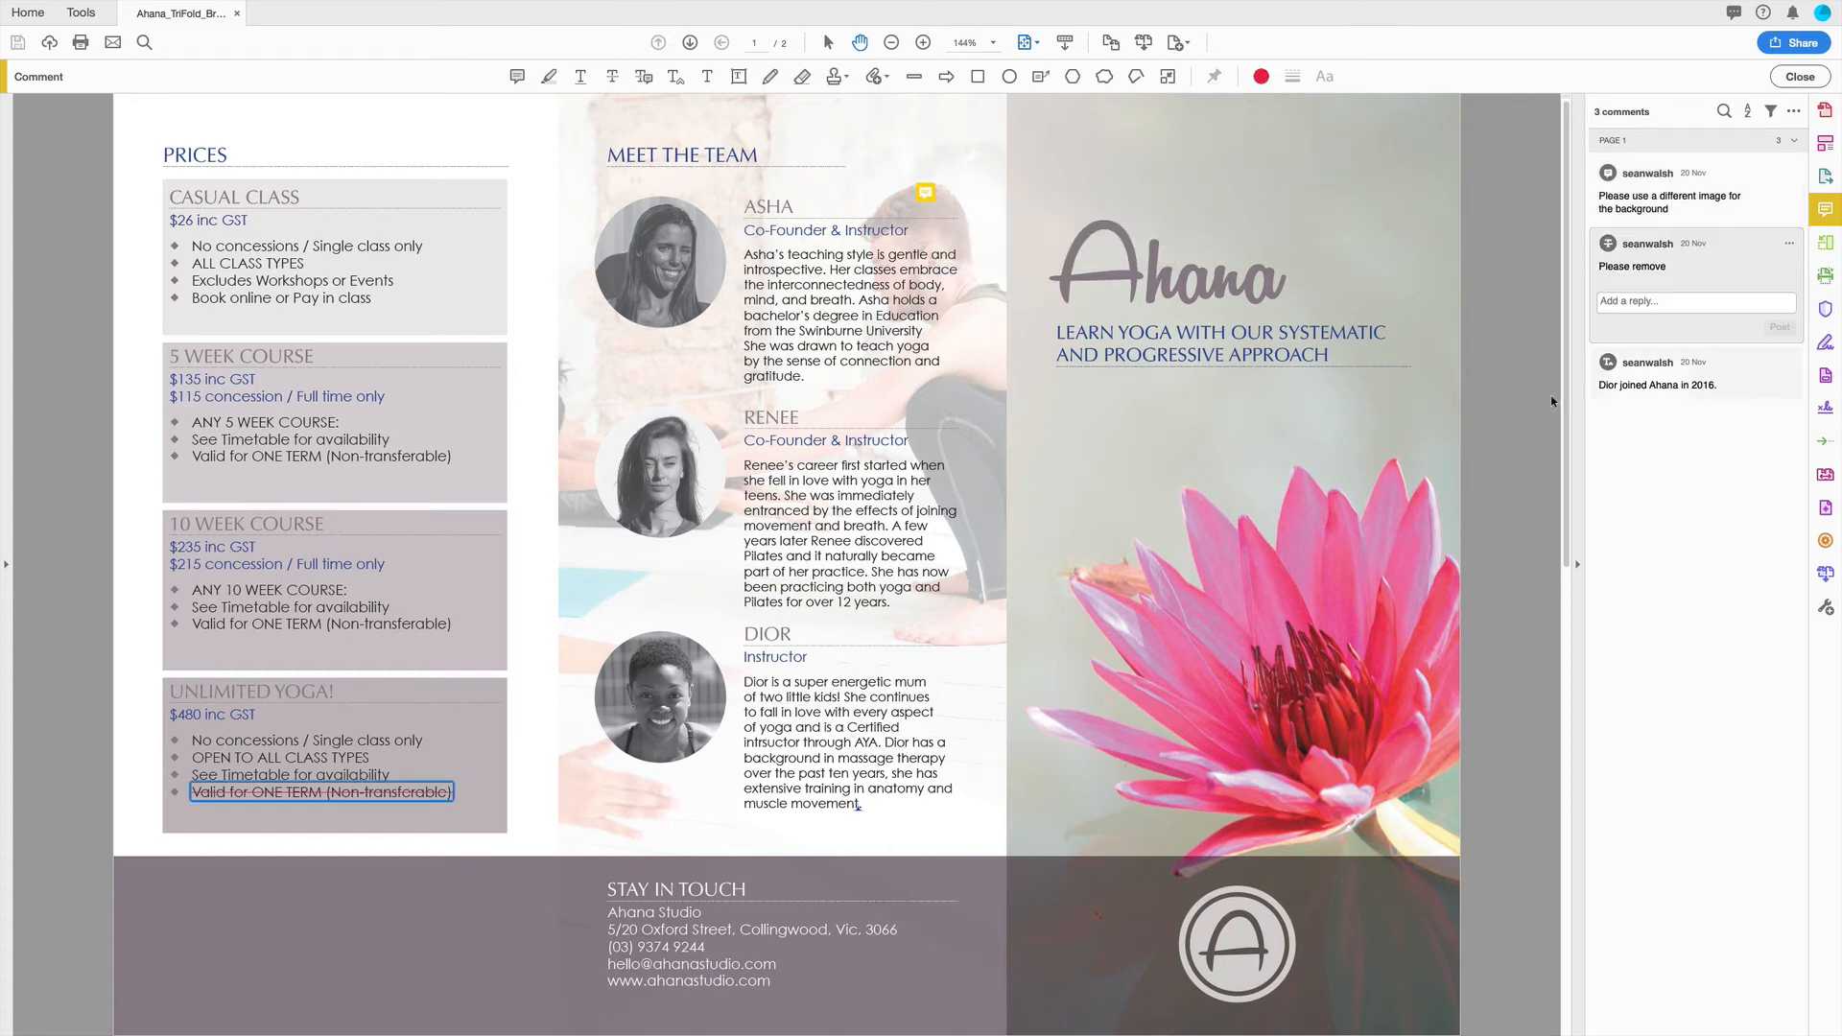
pyautogui.moveTo(251, 799)
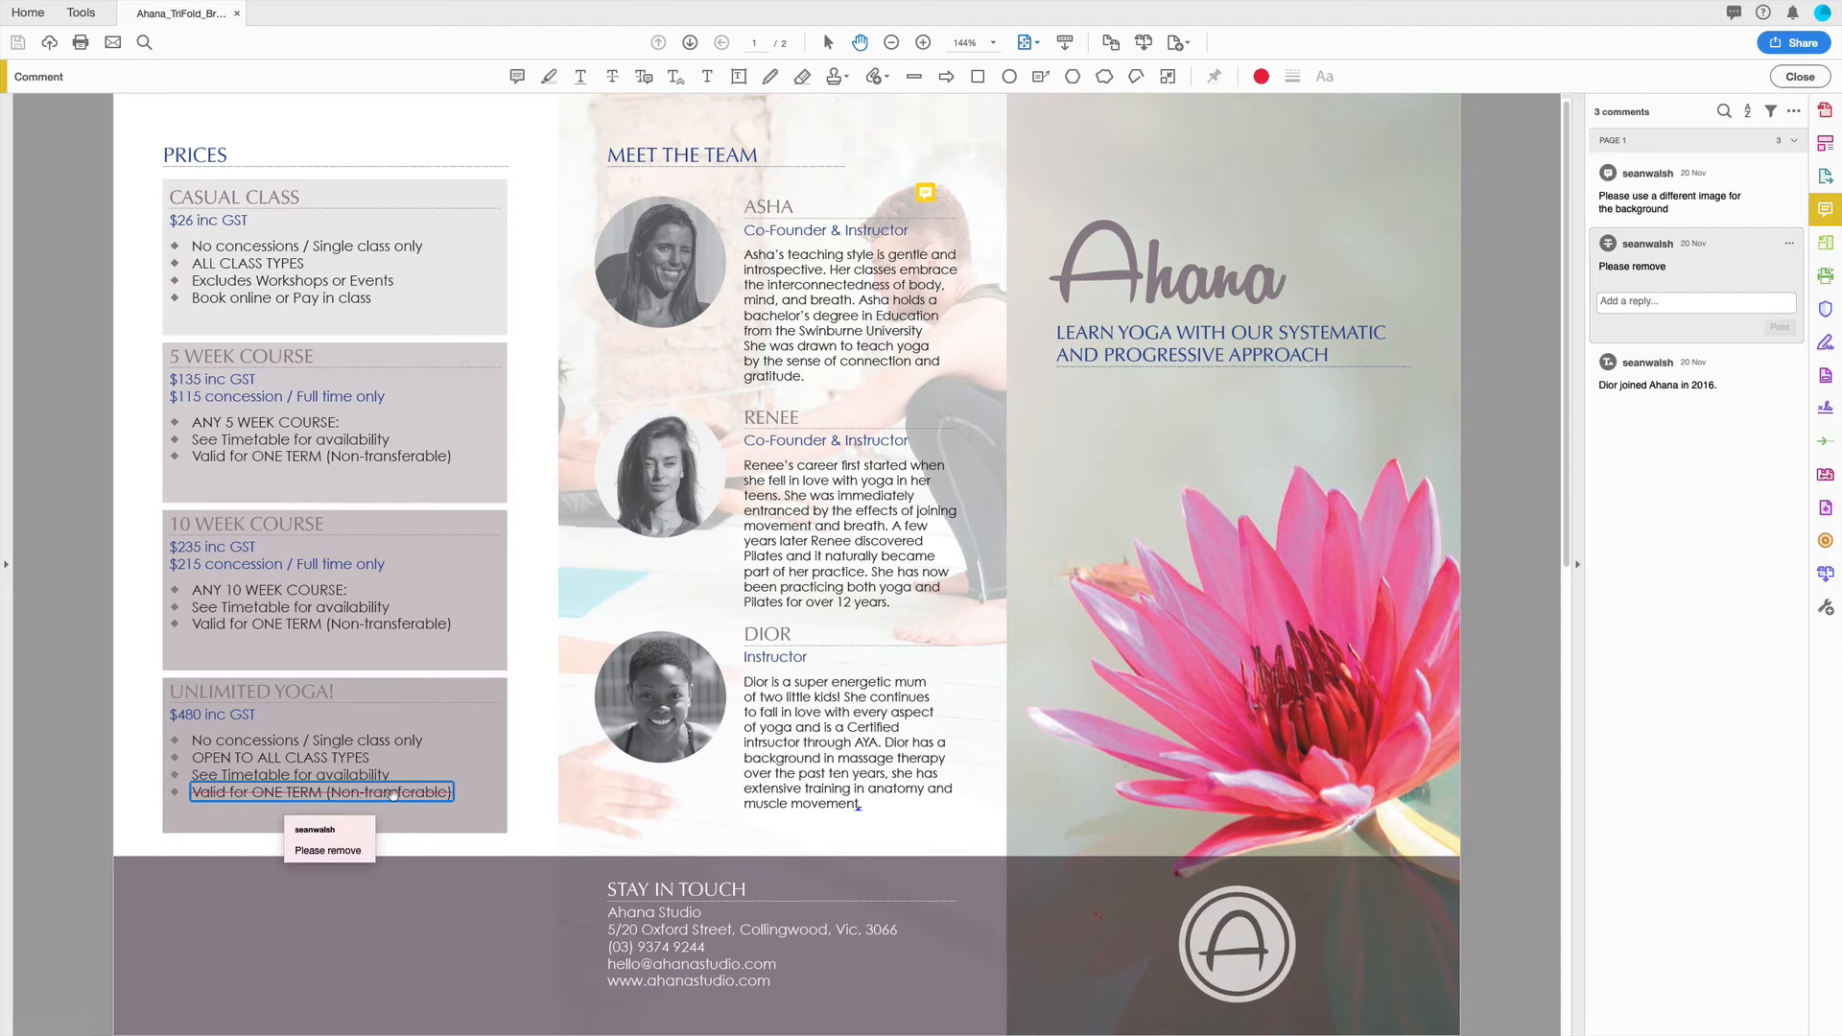
pyautogui.click(1745, 384)
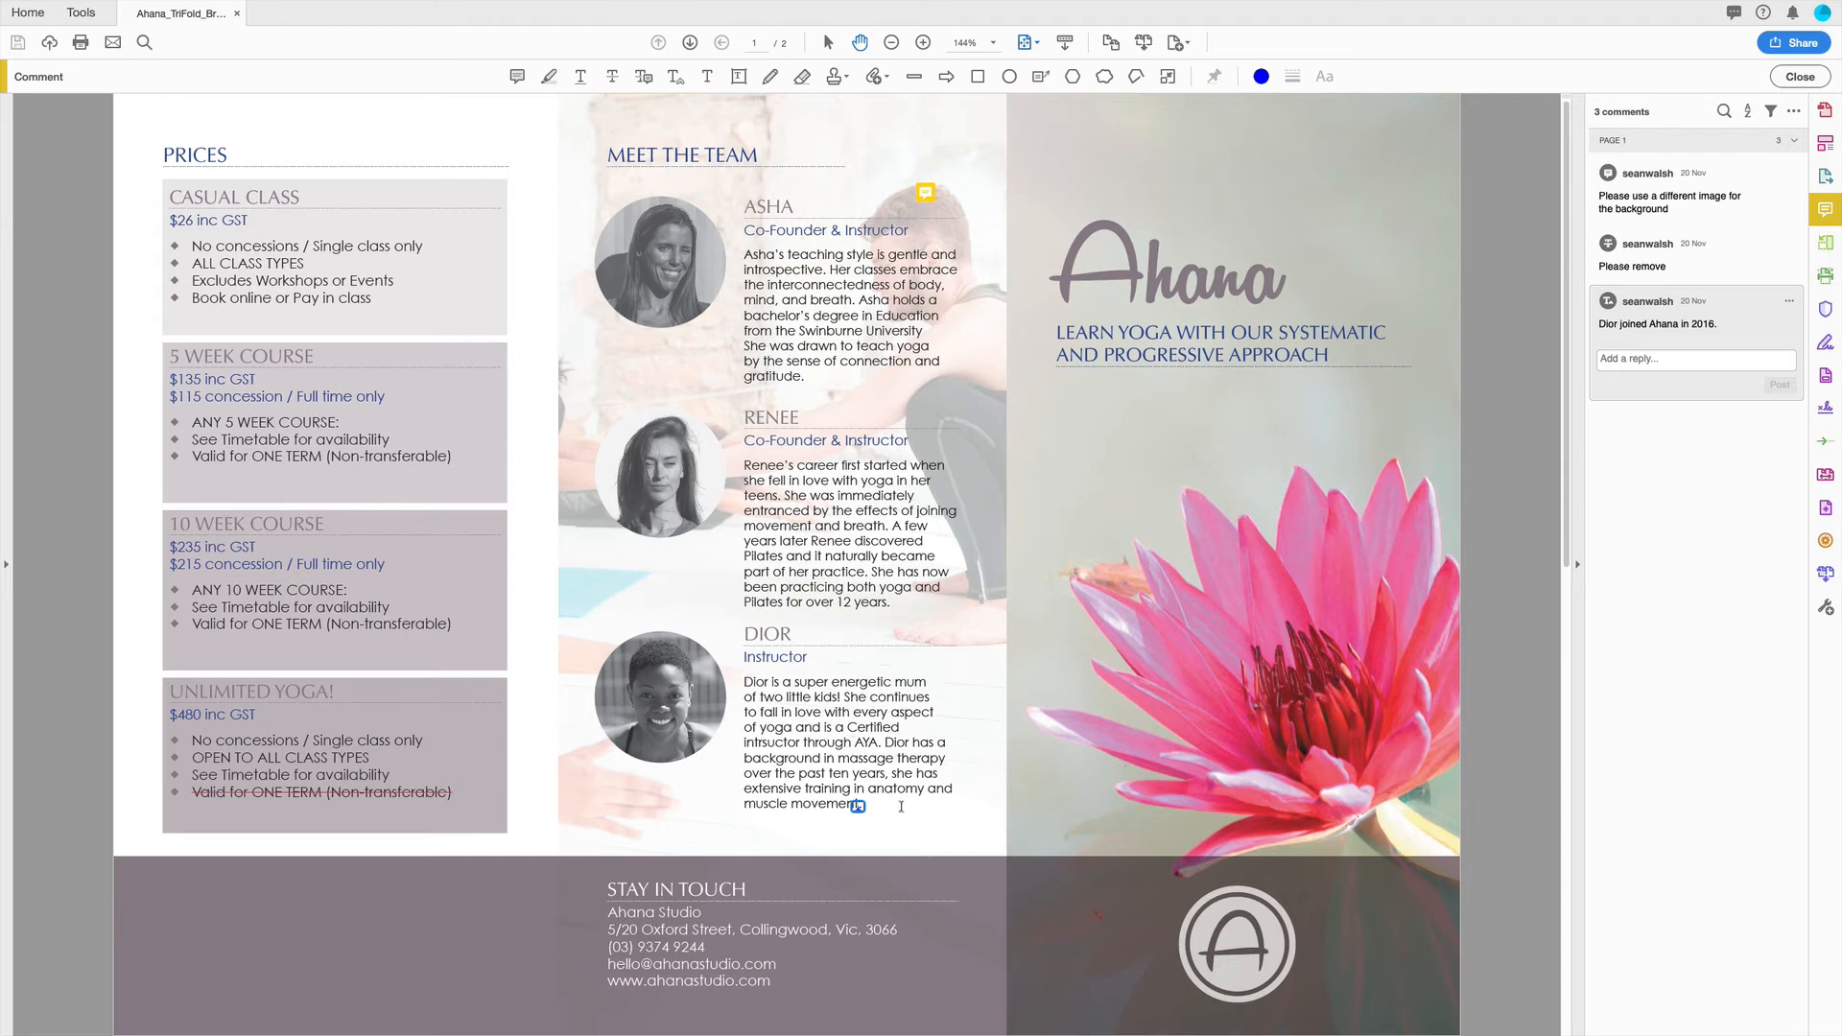
# Switch back to InDesign, import the comments from Ahana_TriFold_BrochureA4_Comments.pdf and lengthen the comment list
pyautogui.press('super+Tab')
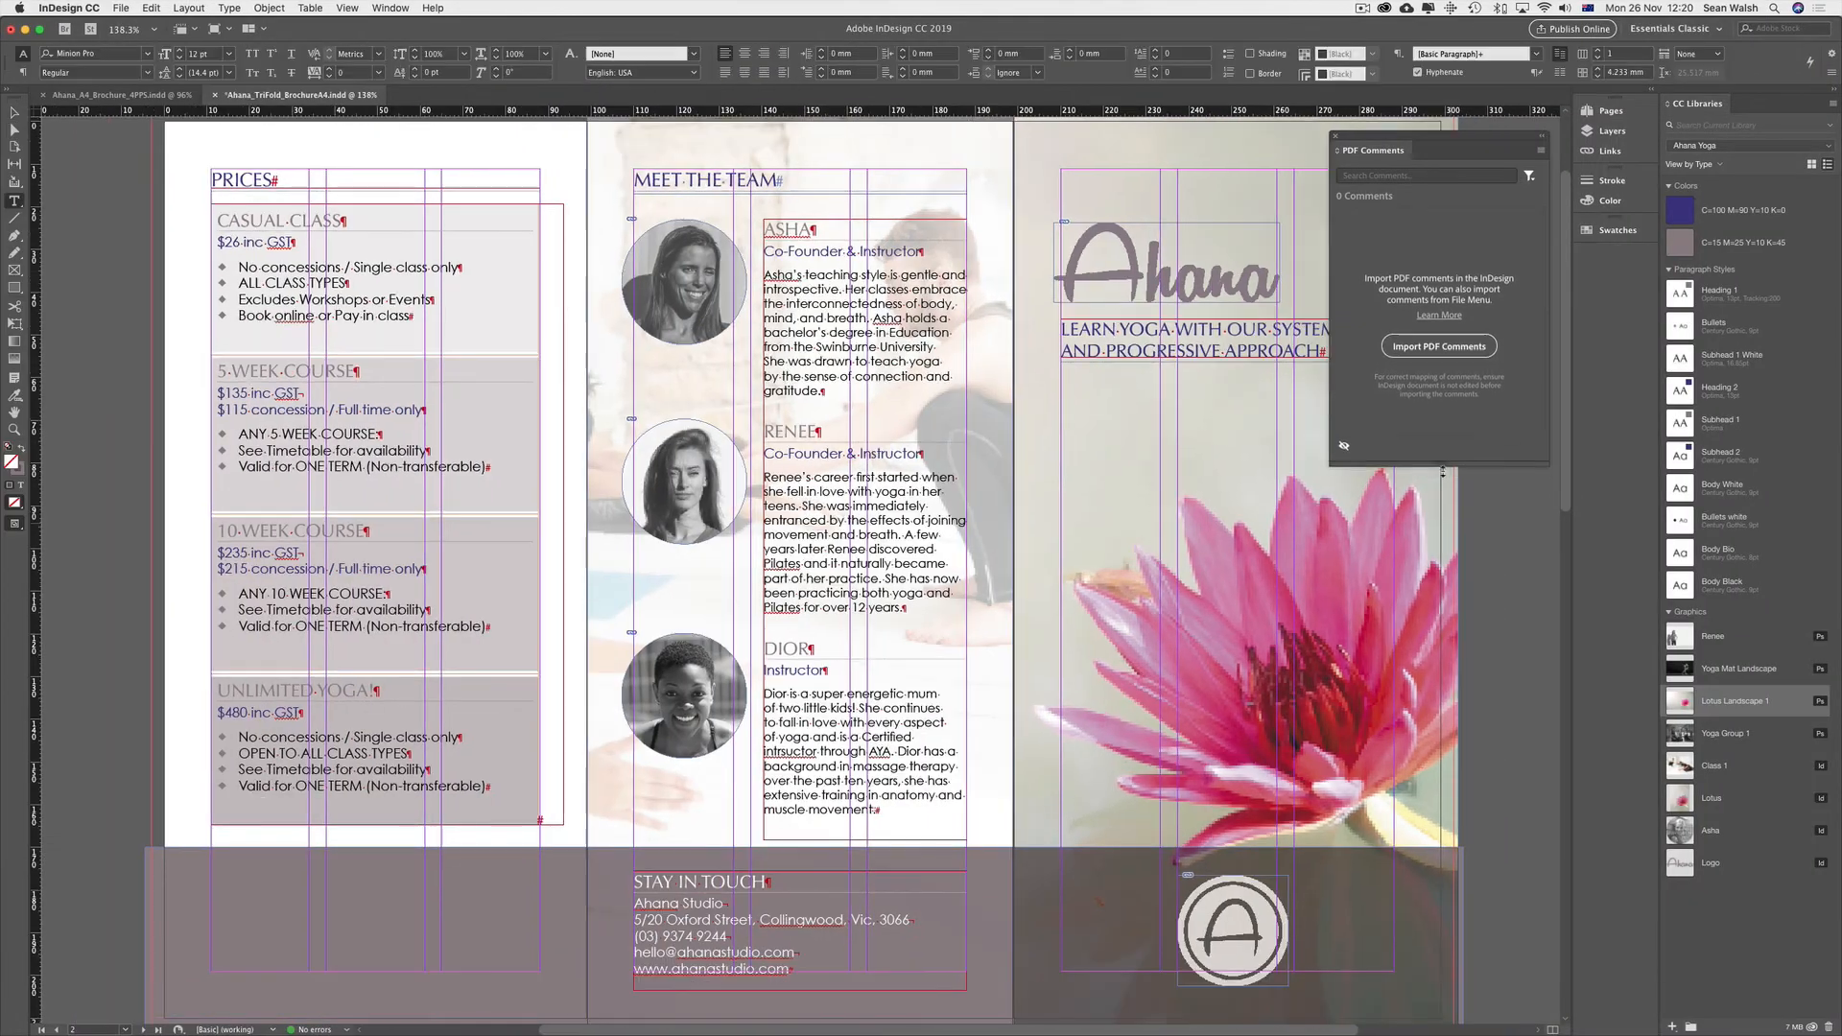
pyautogui.moveTo(1445, 459); pyautogui.dragTo(1445, 473)
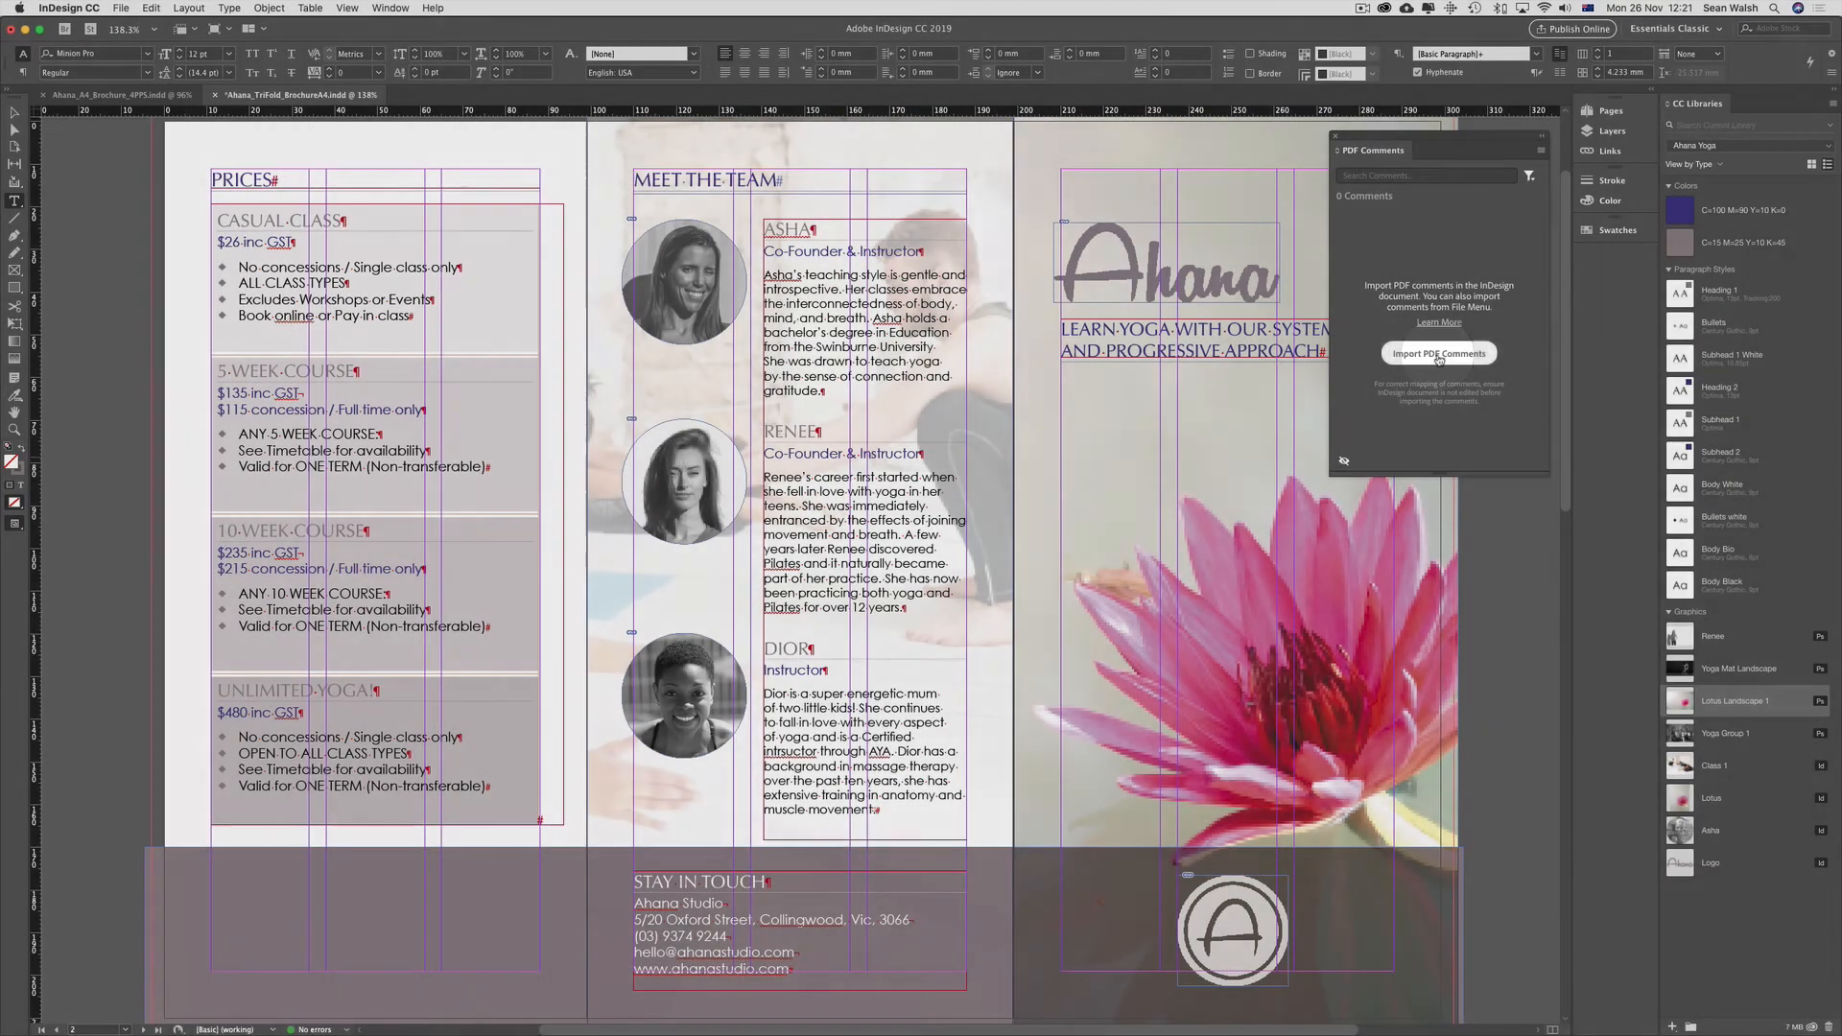
pyautogui.click(1440, 354)
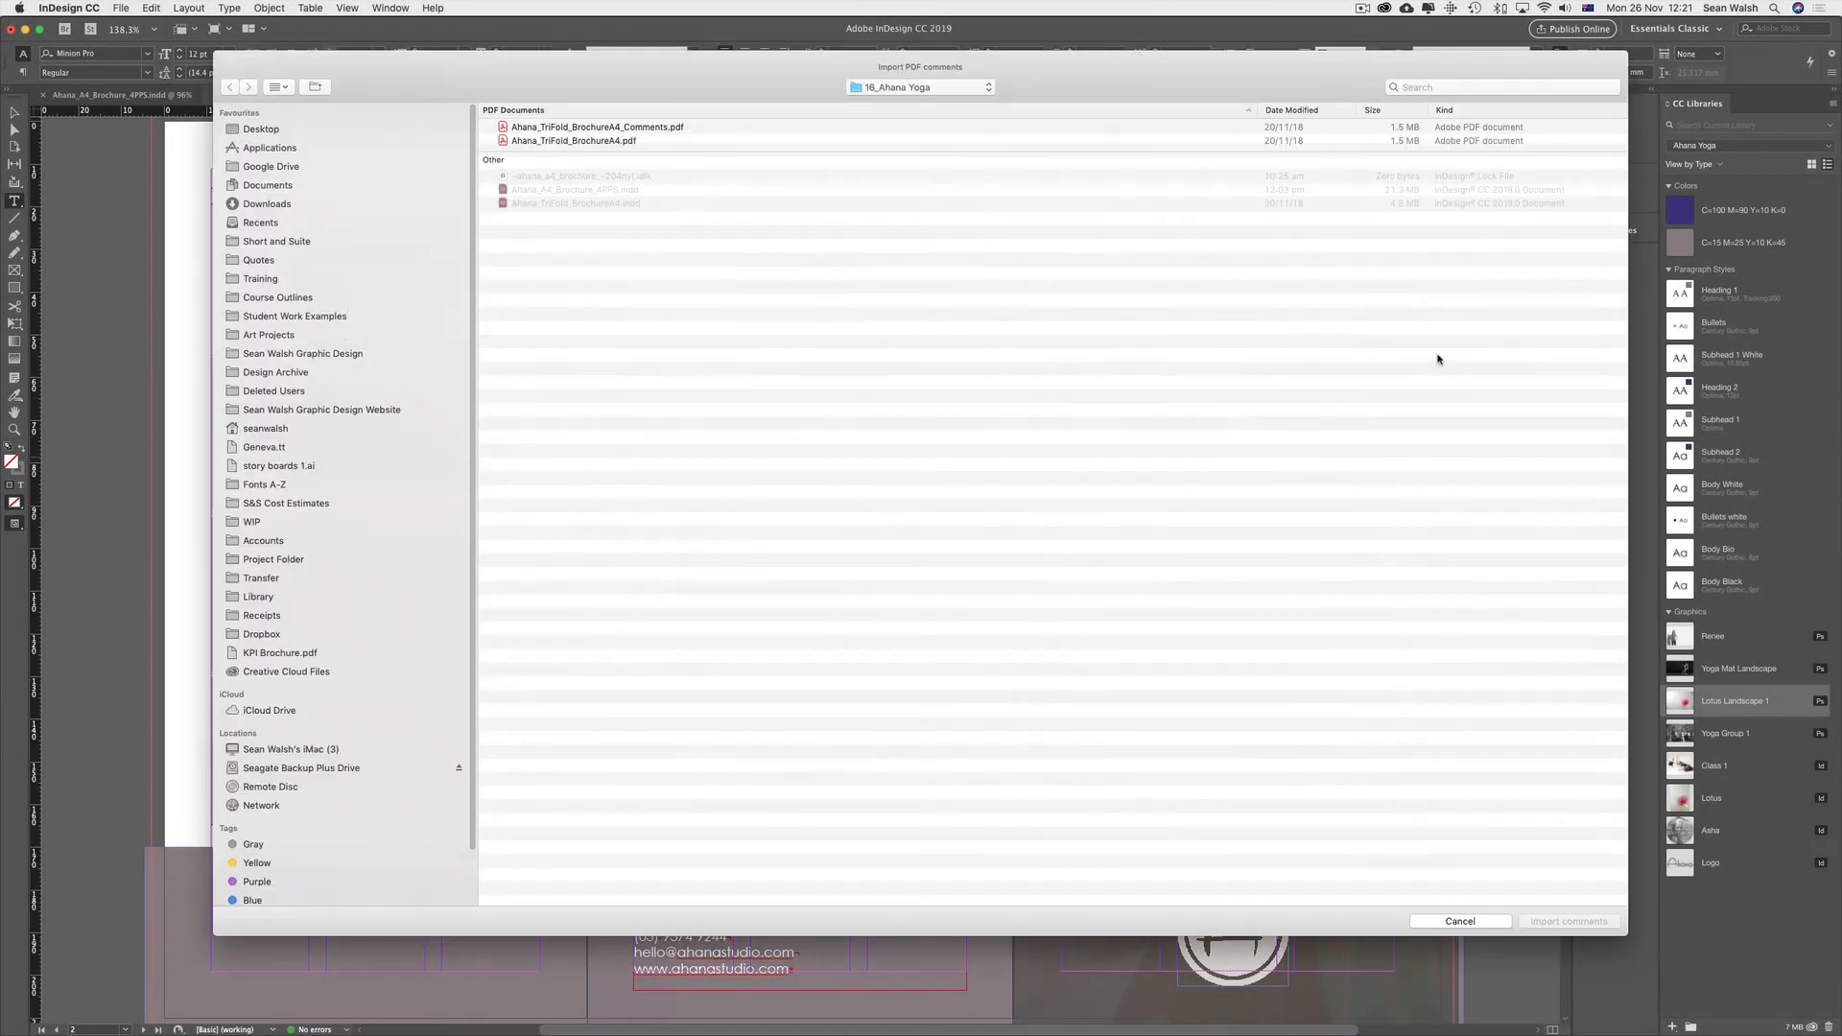
pyautogui.doubleClick(641, 132)
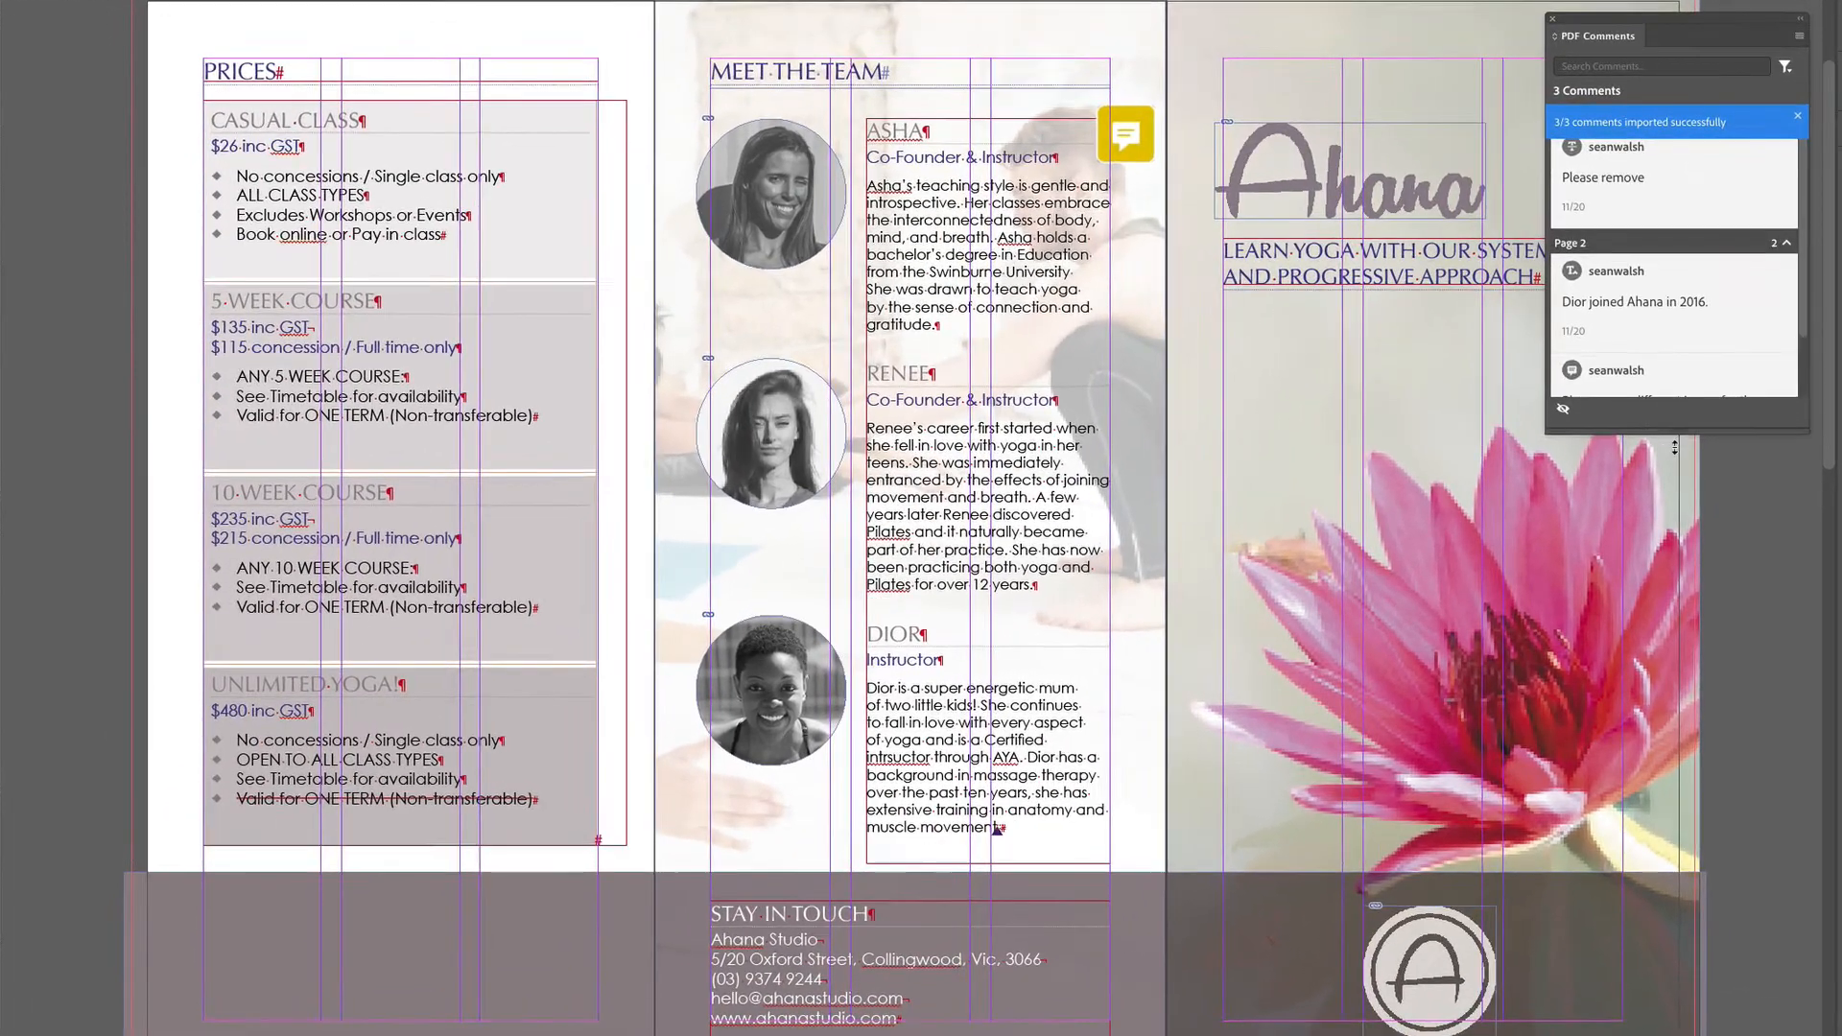
pyautogui.moveTo(1446, 471); pyautogui.dragTo(1447, 575)
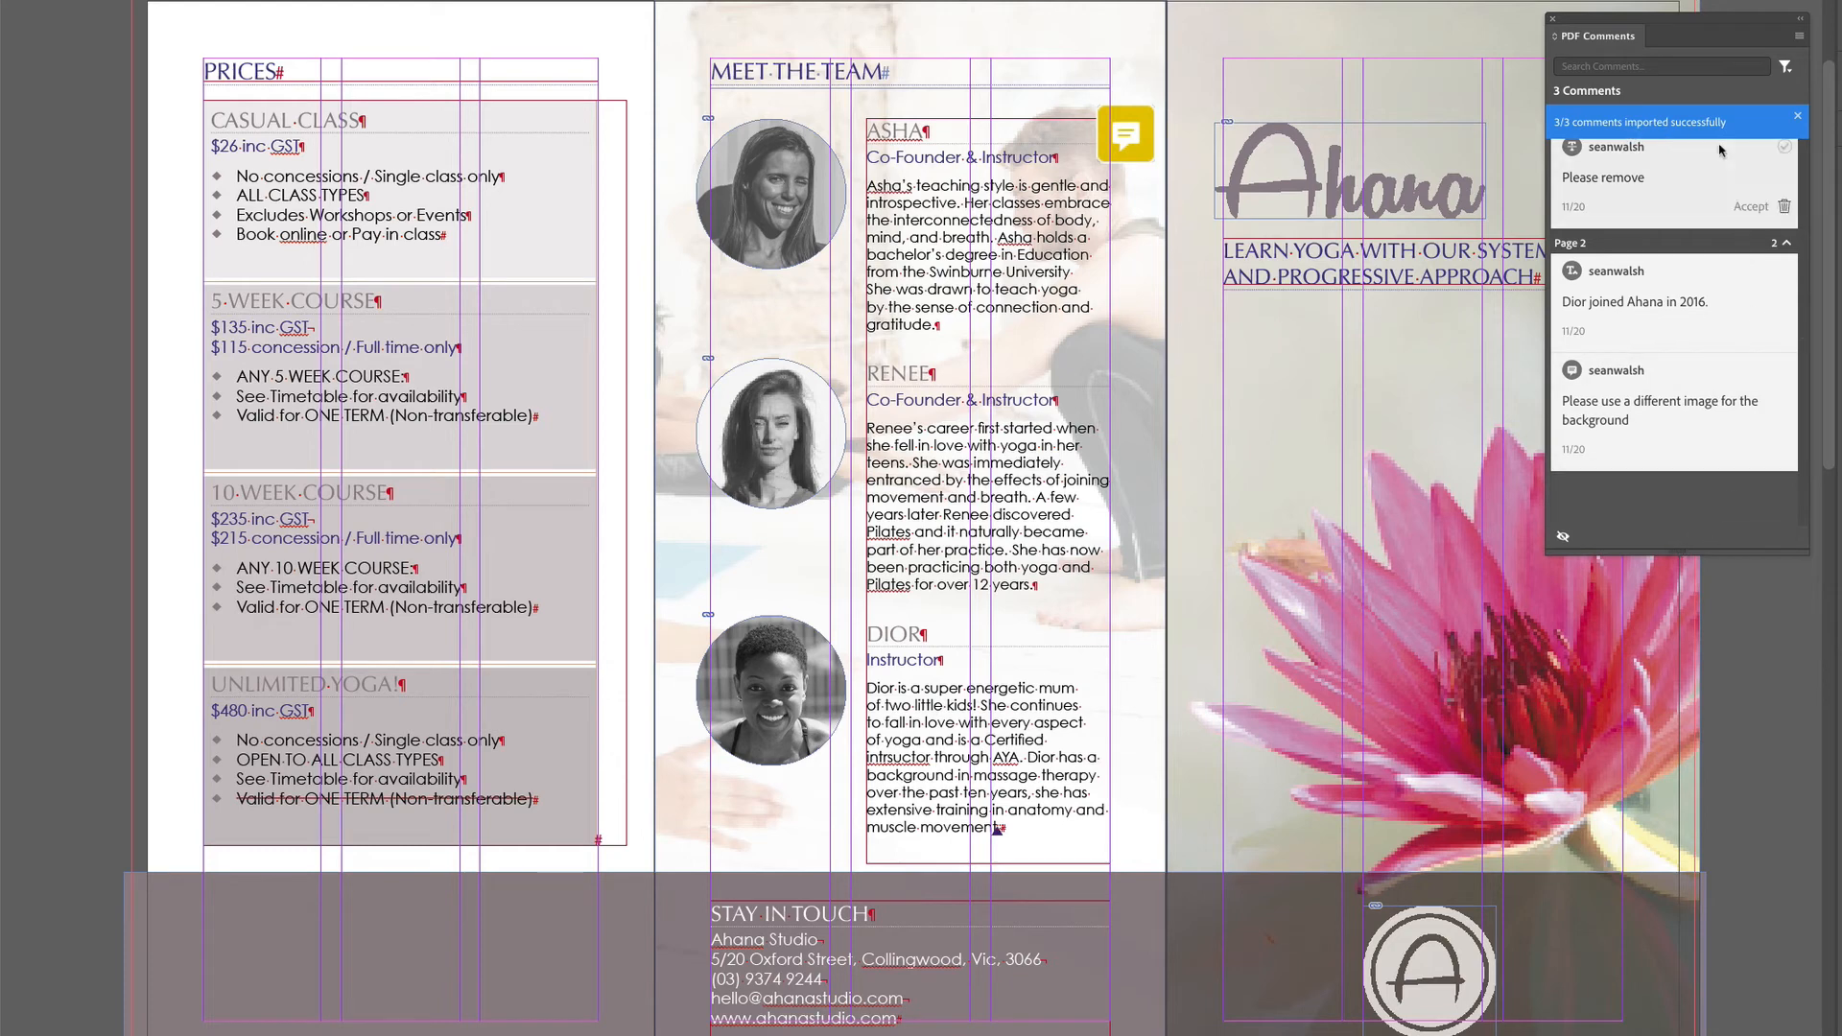
# Accept the "Please remove" comment on the last Unlimited Yoga line and delete the leftover empty bullet
pyautogui.moveTo(1718, 184)
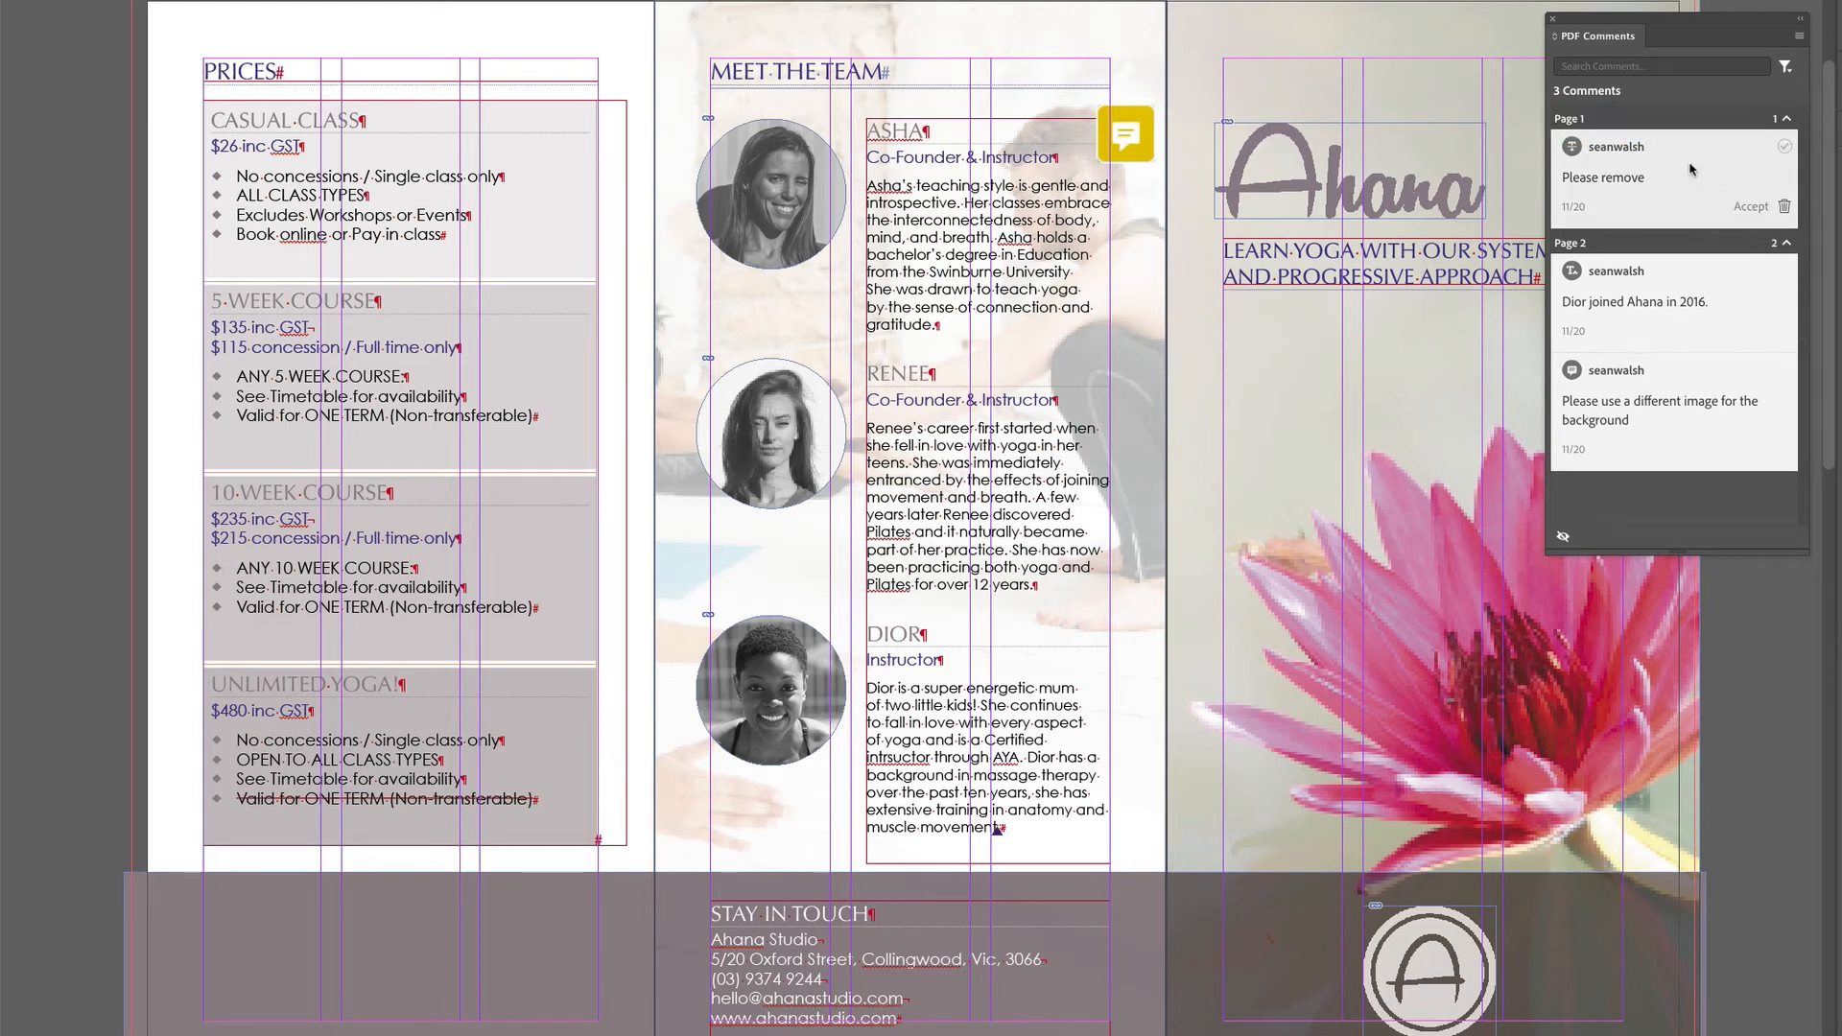
pyautogui.click(1691, 170)
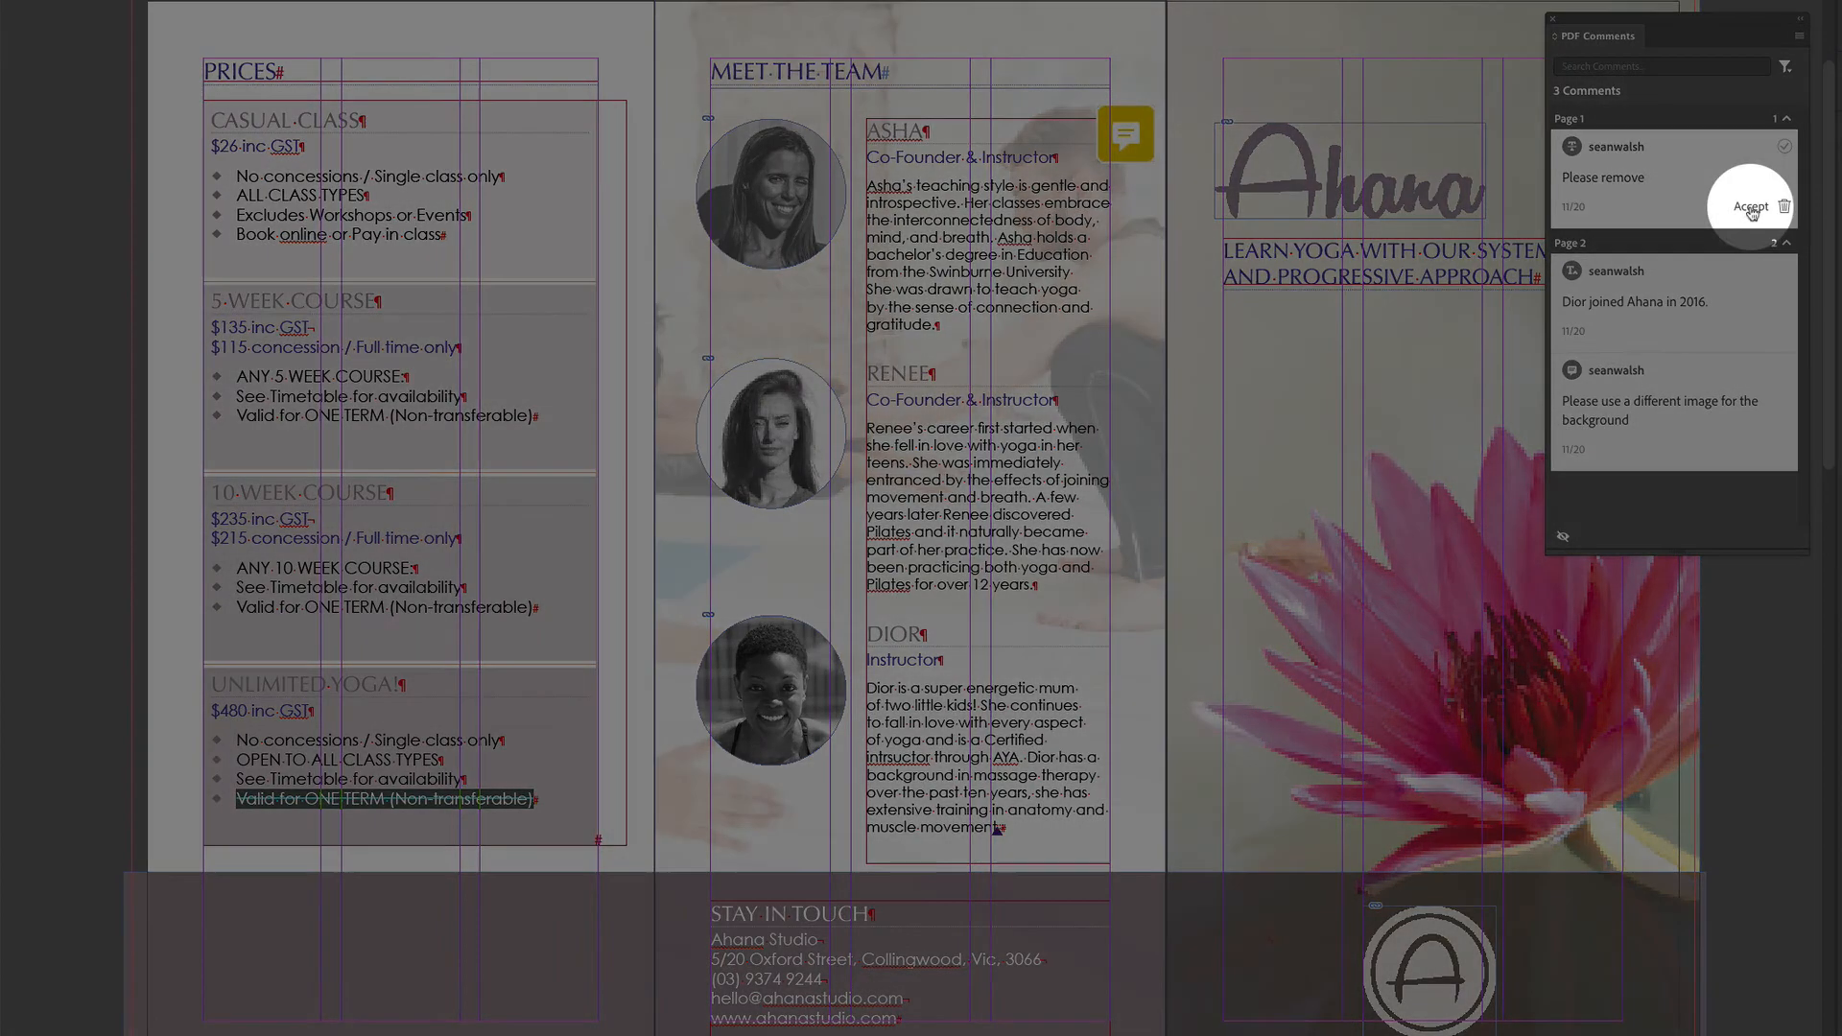
pyautogui.click(1753, 207)
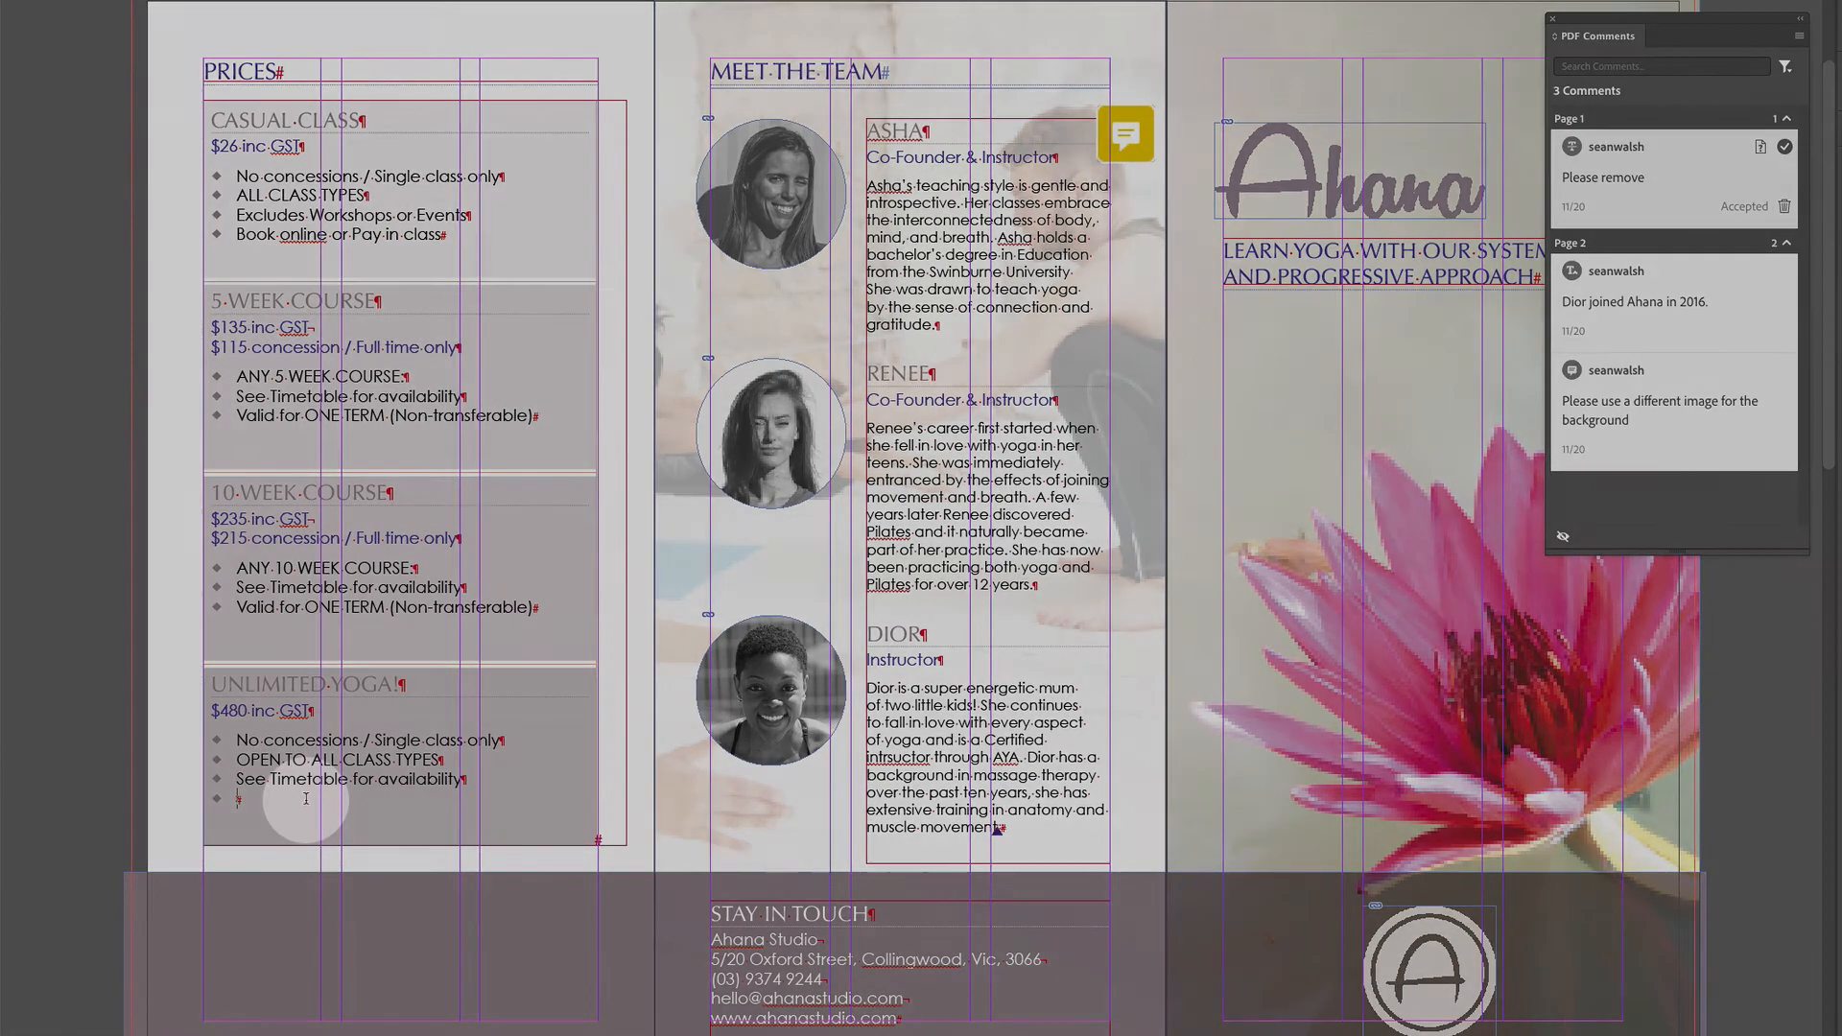
pyautogui.press('BackSpace')
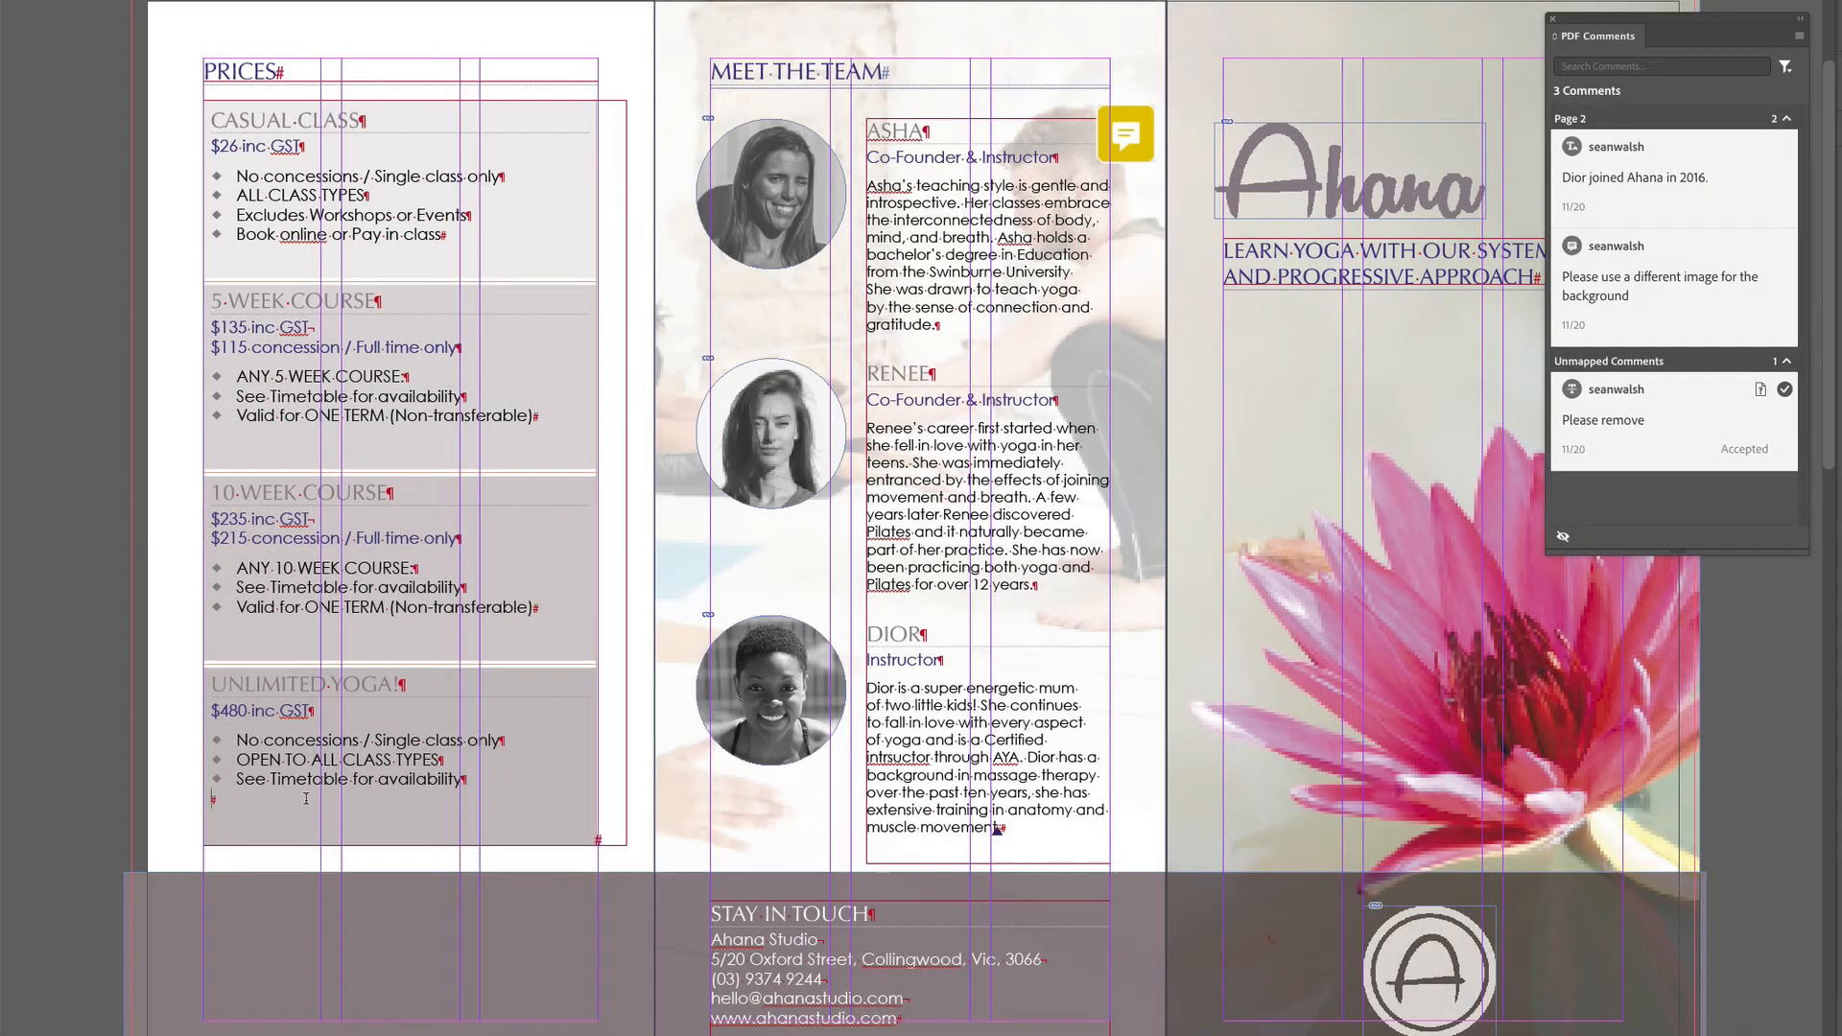
# Accept the comment adding the 2016 joining sentence to the last instructor's biography and insert a full stop and space before it
pyautogui.moveTo(1656, 200)
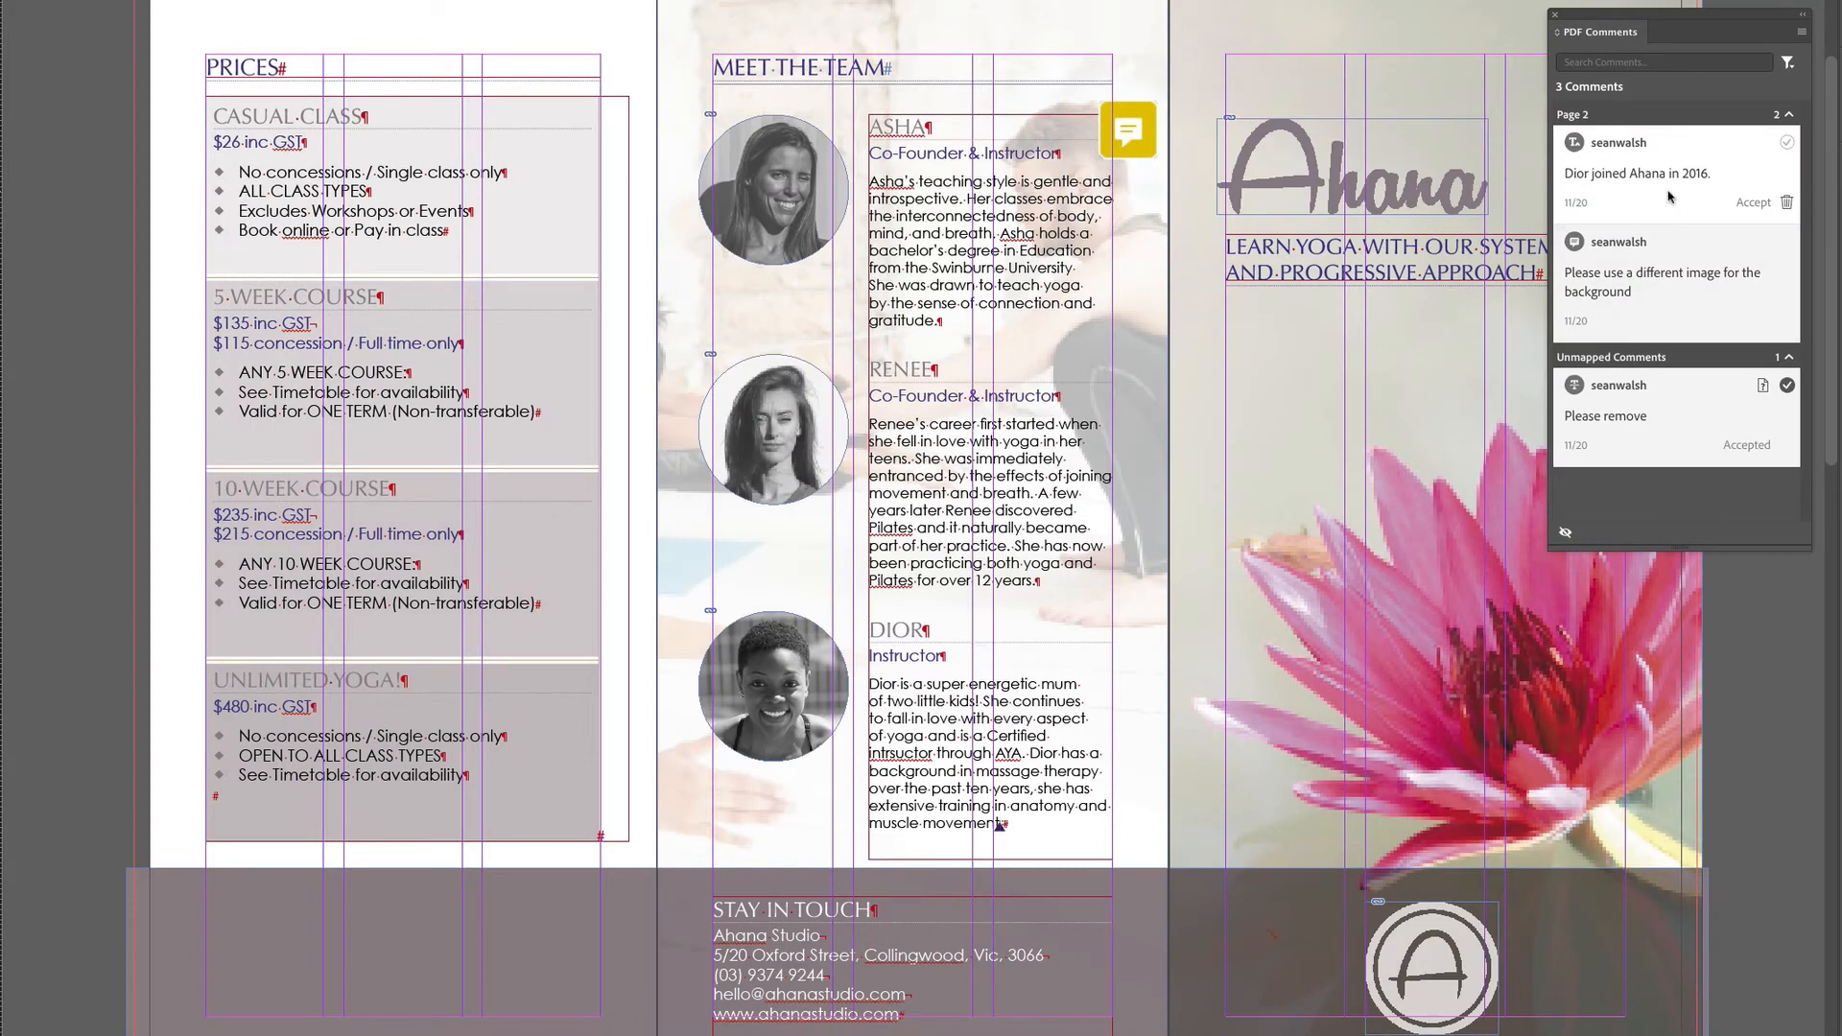
pyautogui.click(1753, 203)
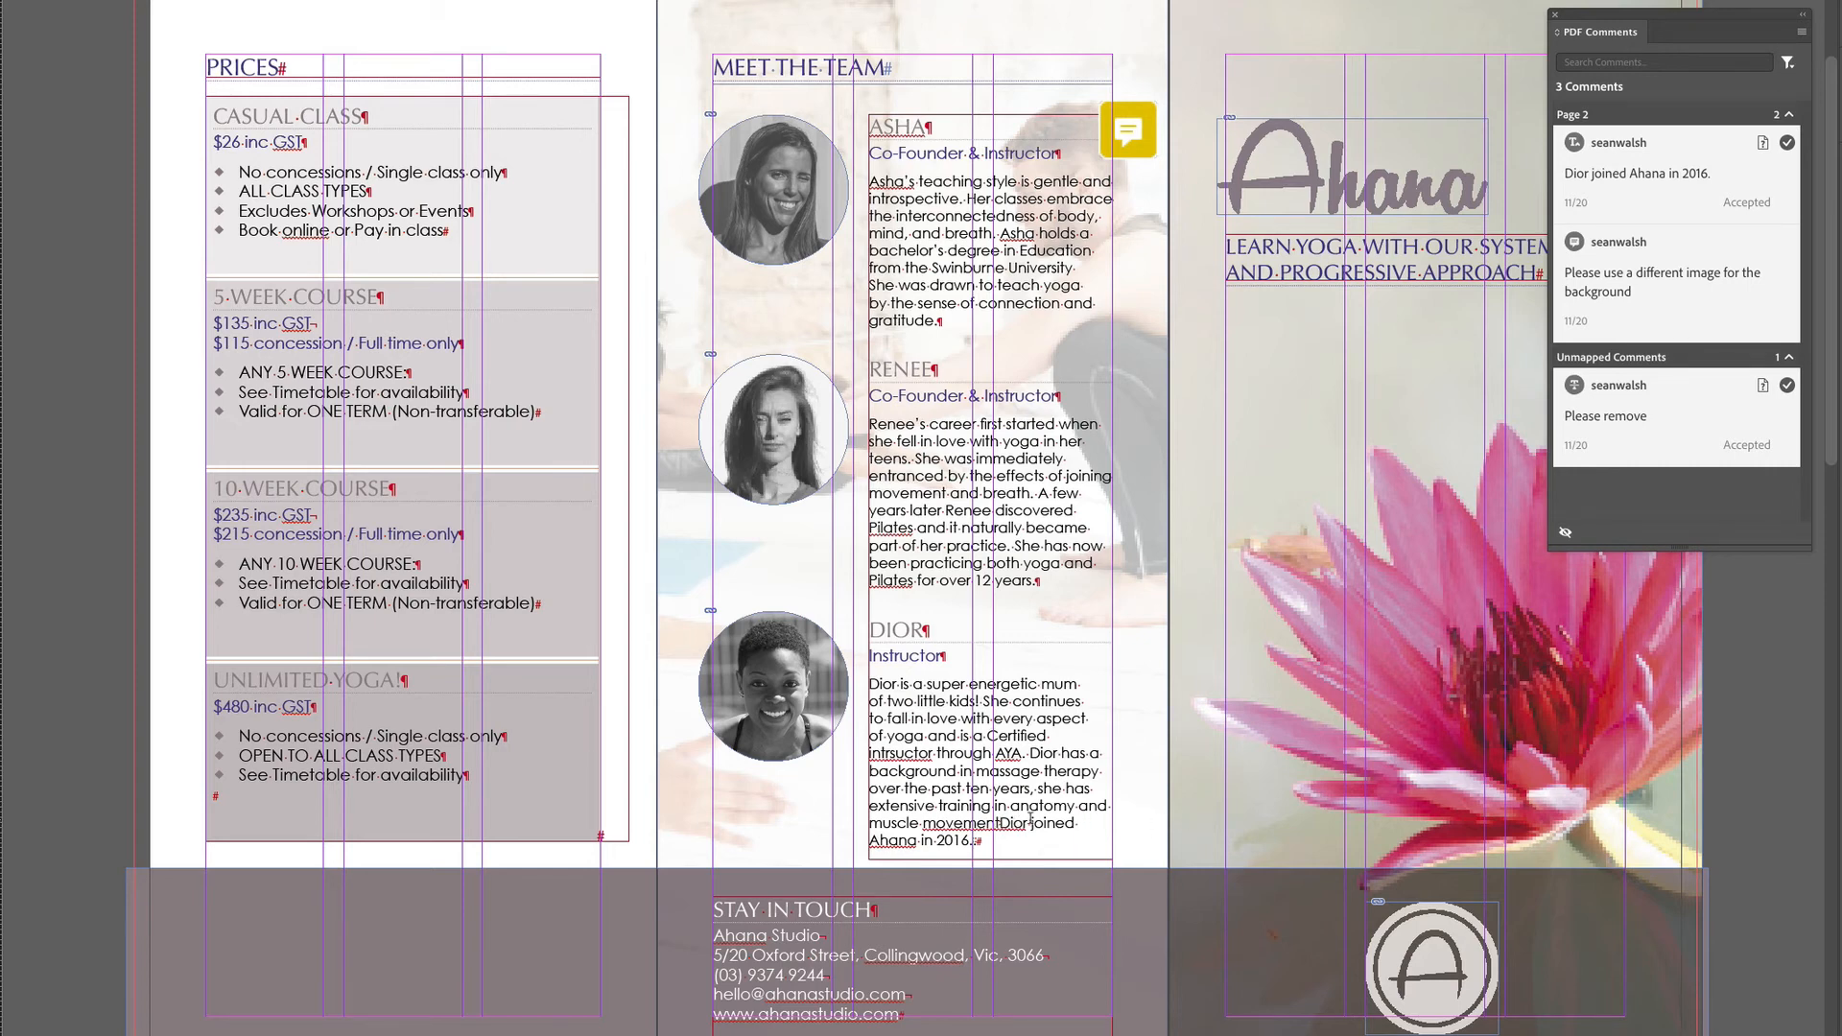
pyautogui.write('.')
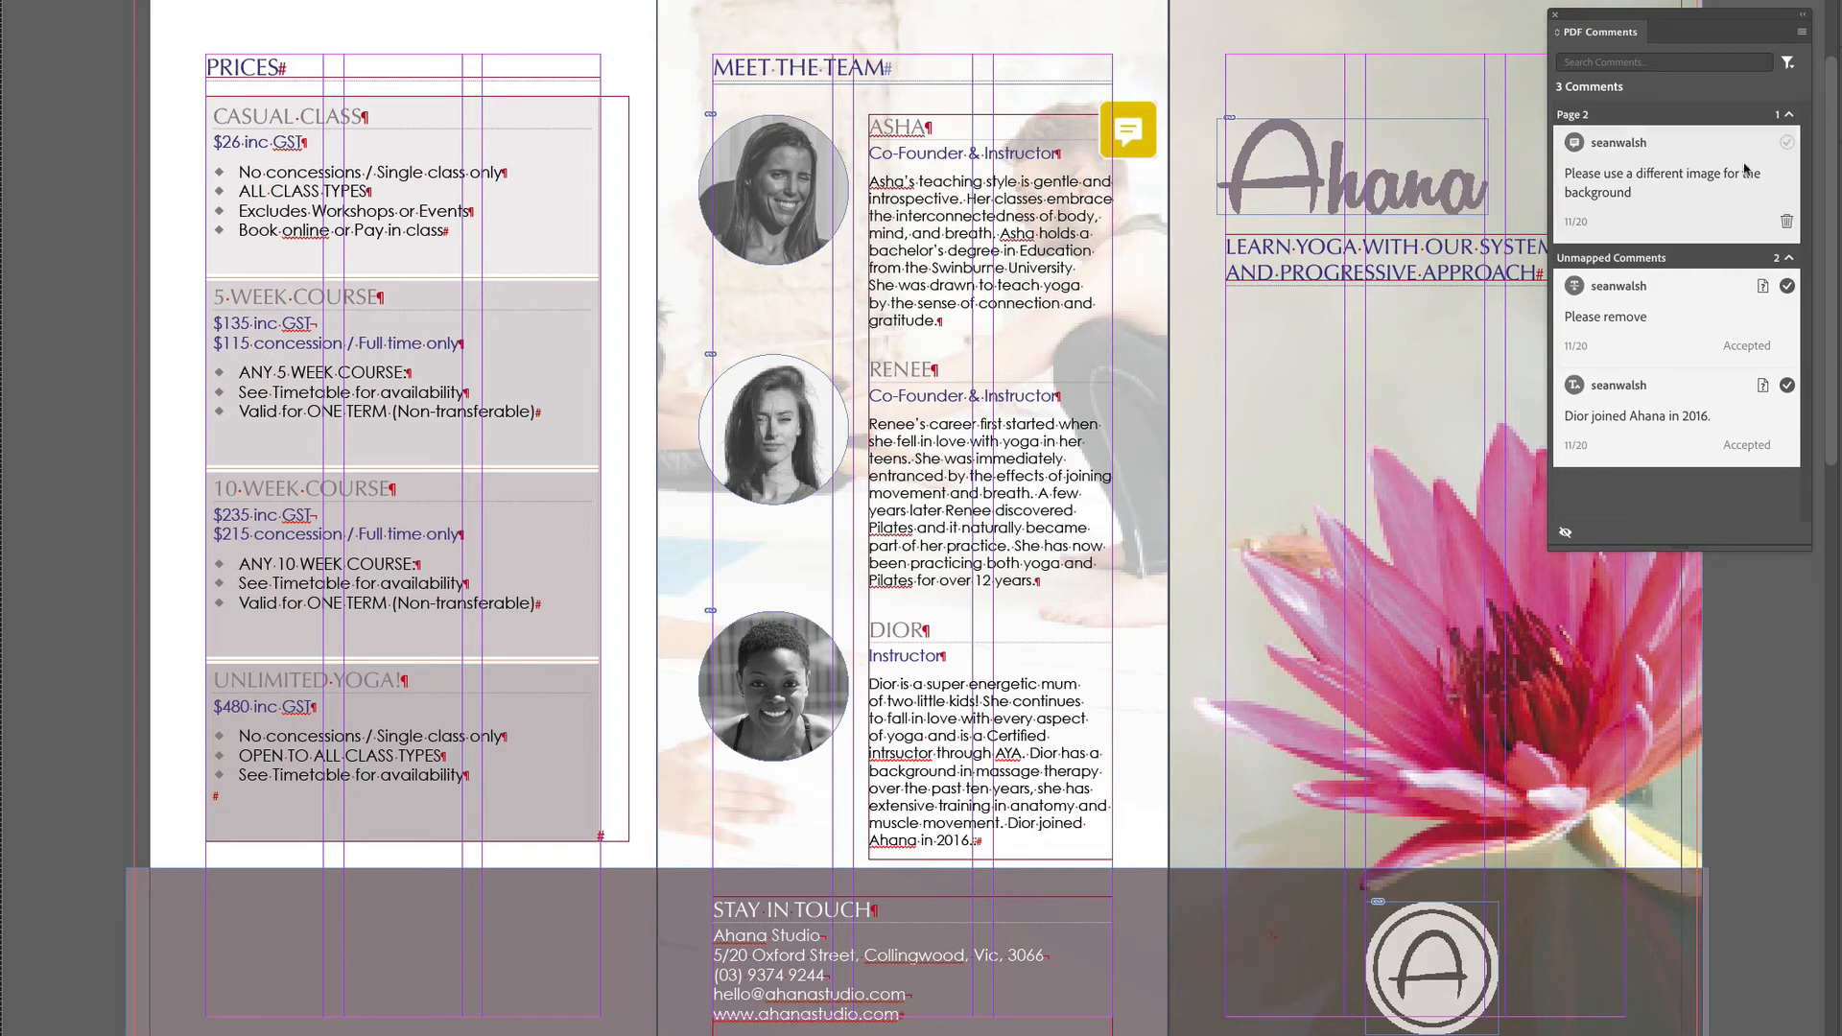
# Mark the comment requesting a different background image as resolved and show the further PDF Comments options
pyautogui.click(1719, 199)
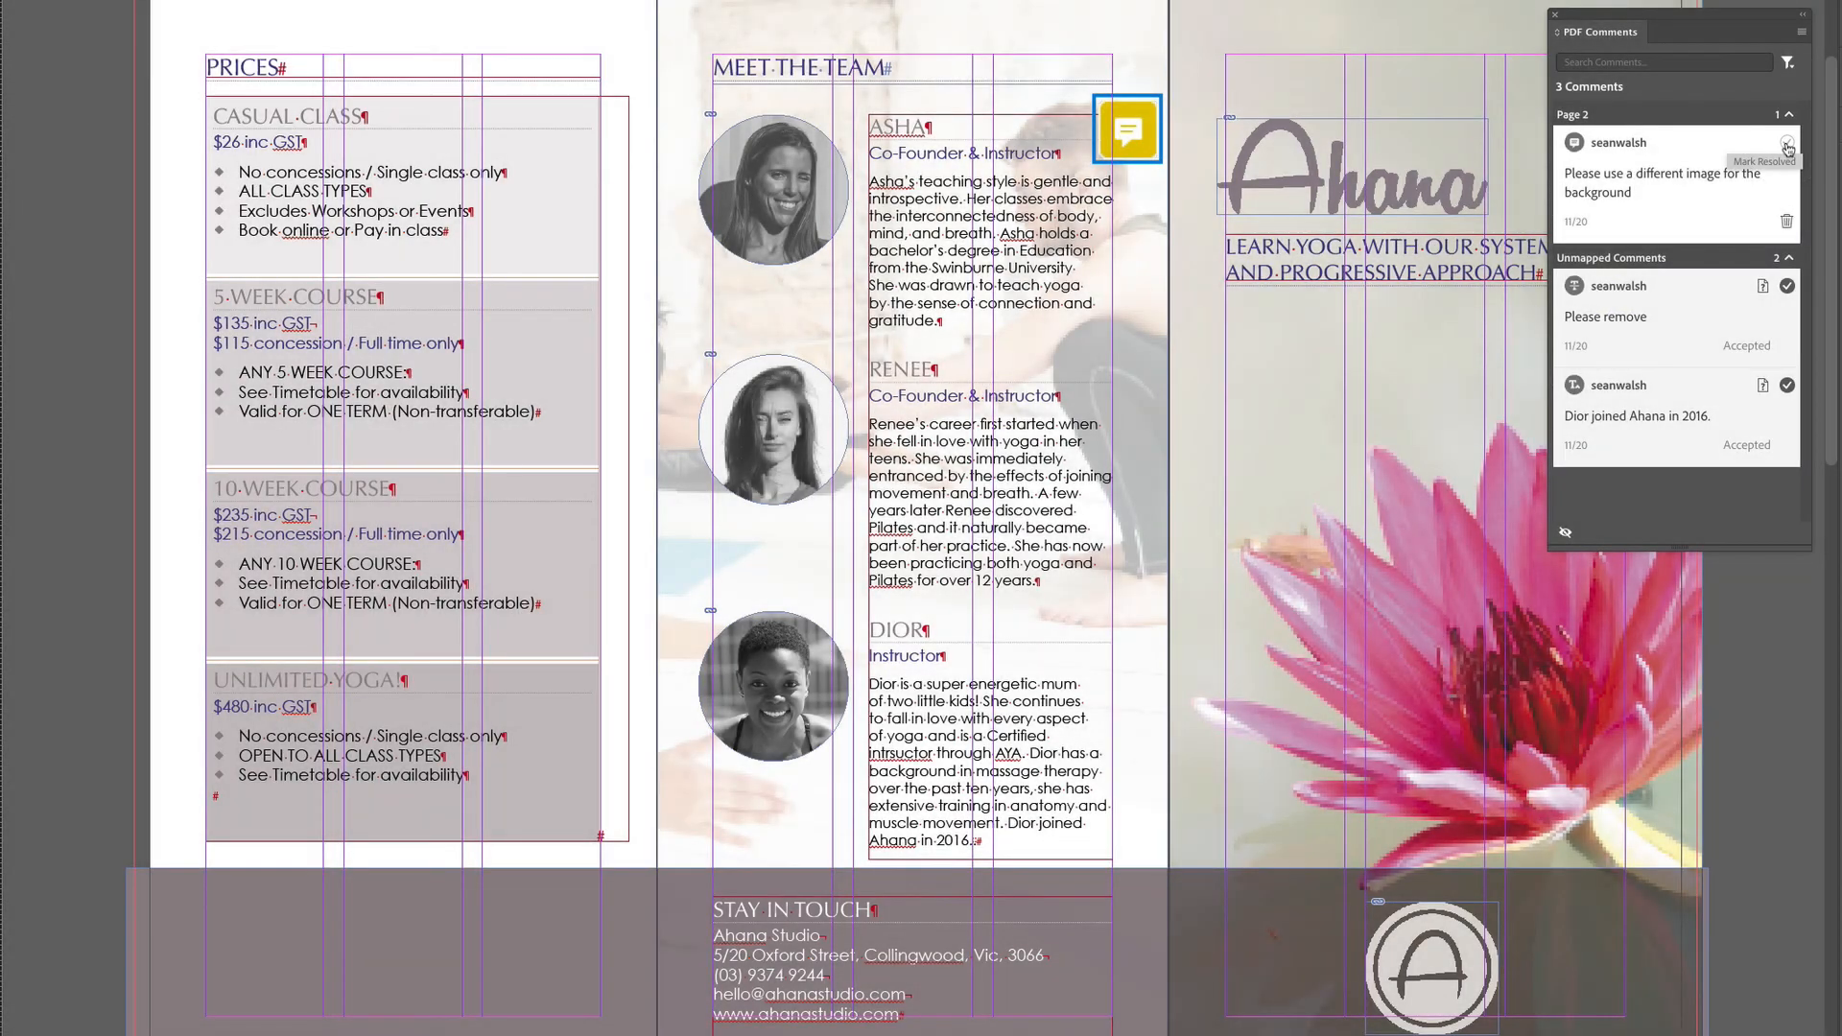
pyautogui.click(1786, 144)
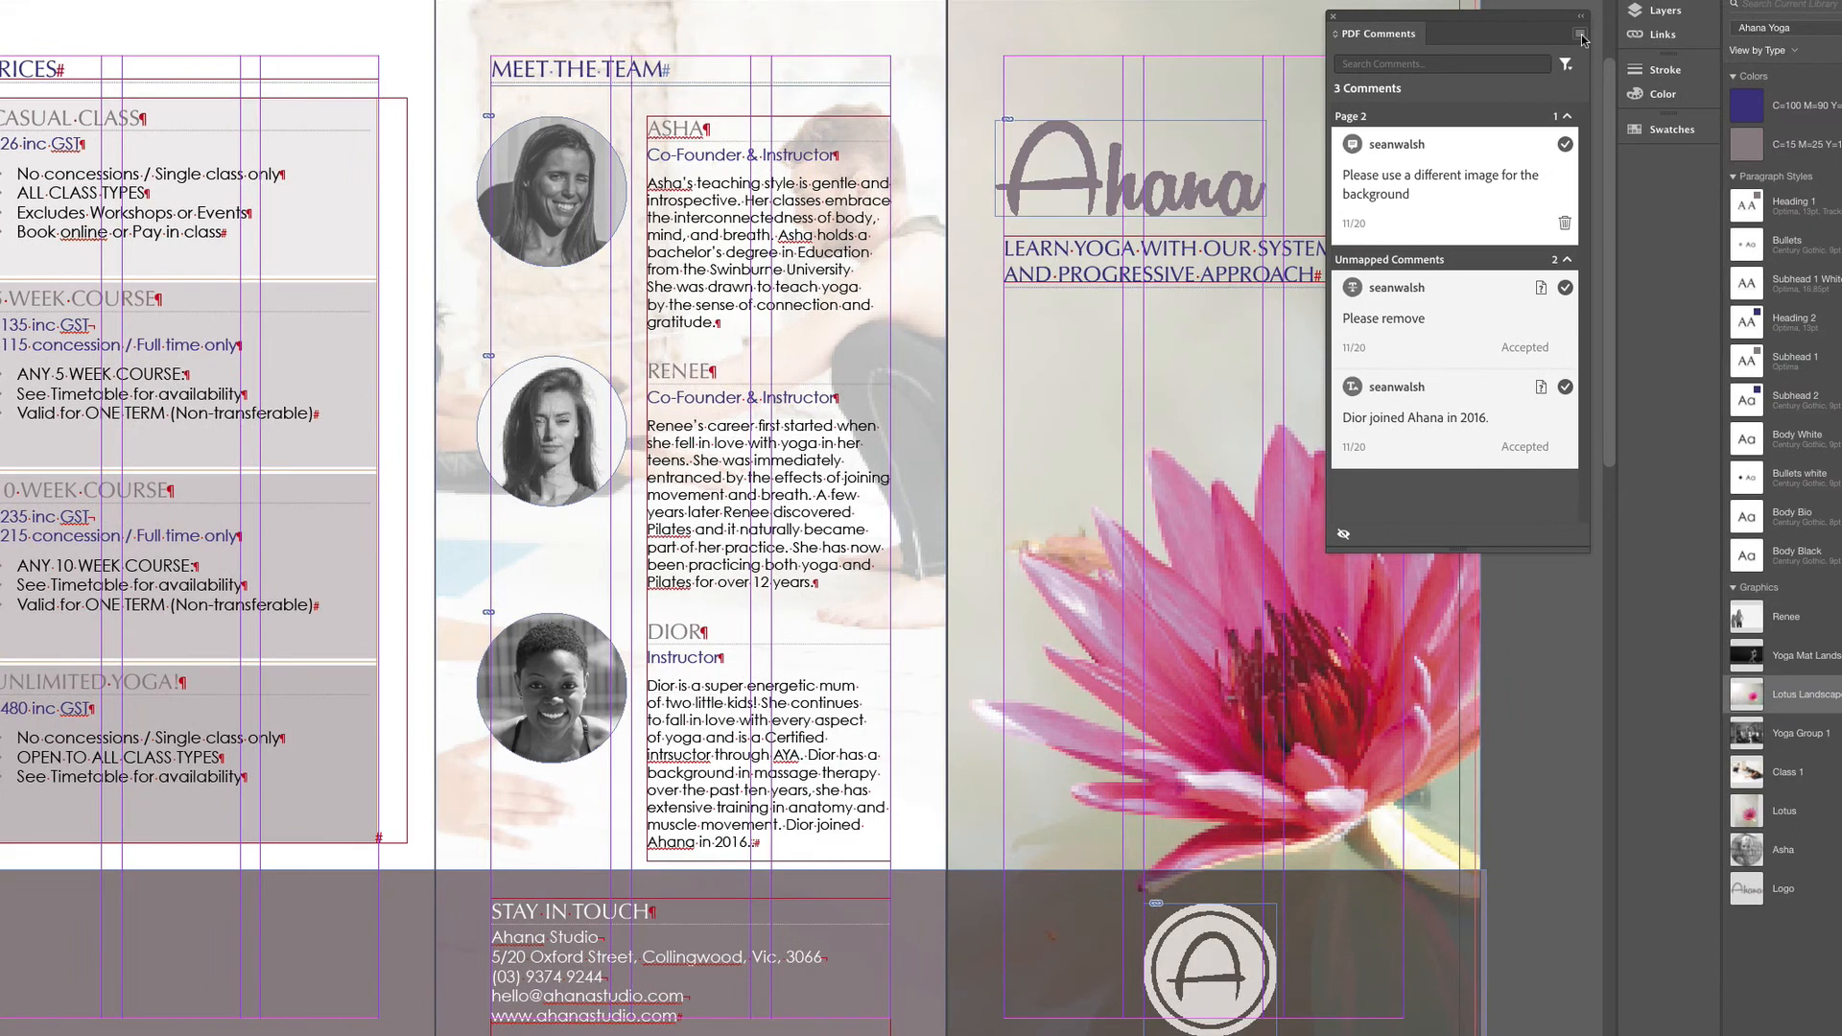
pyautogui.click(1581, 37)
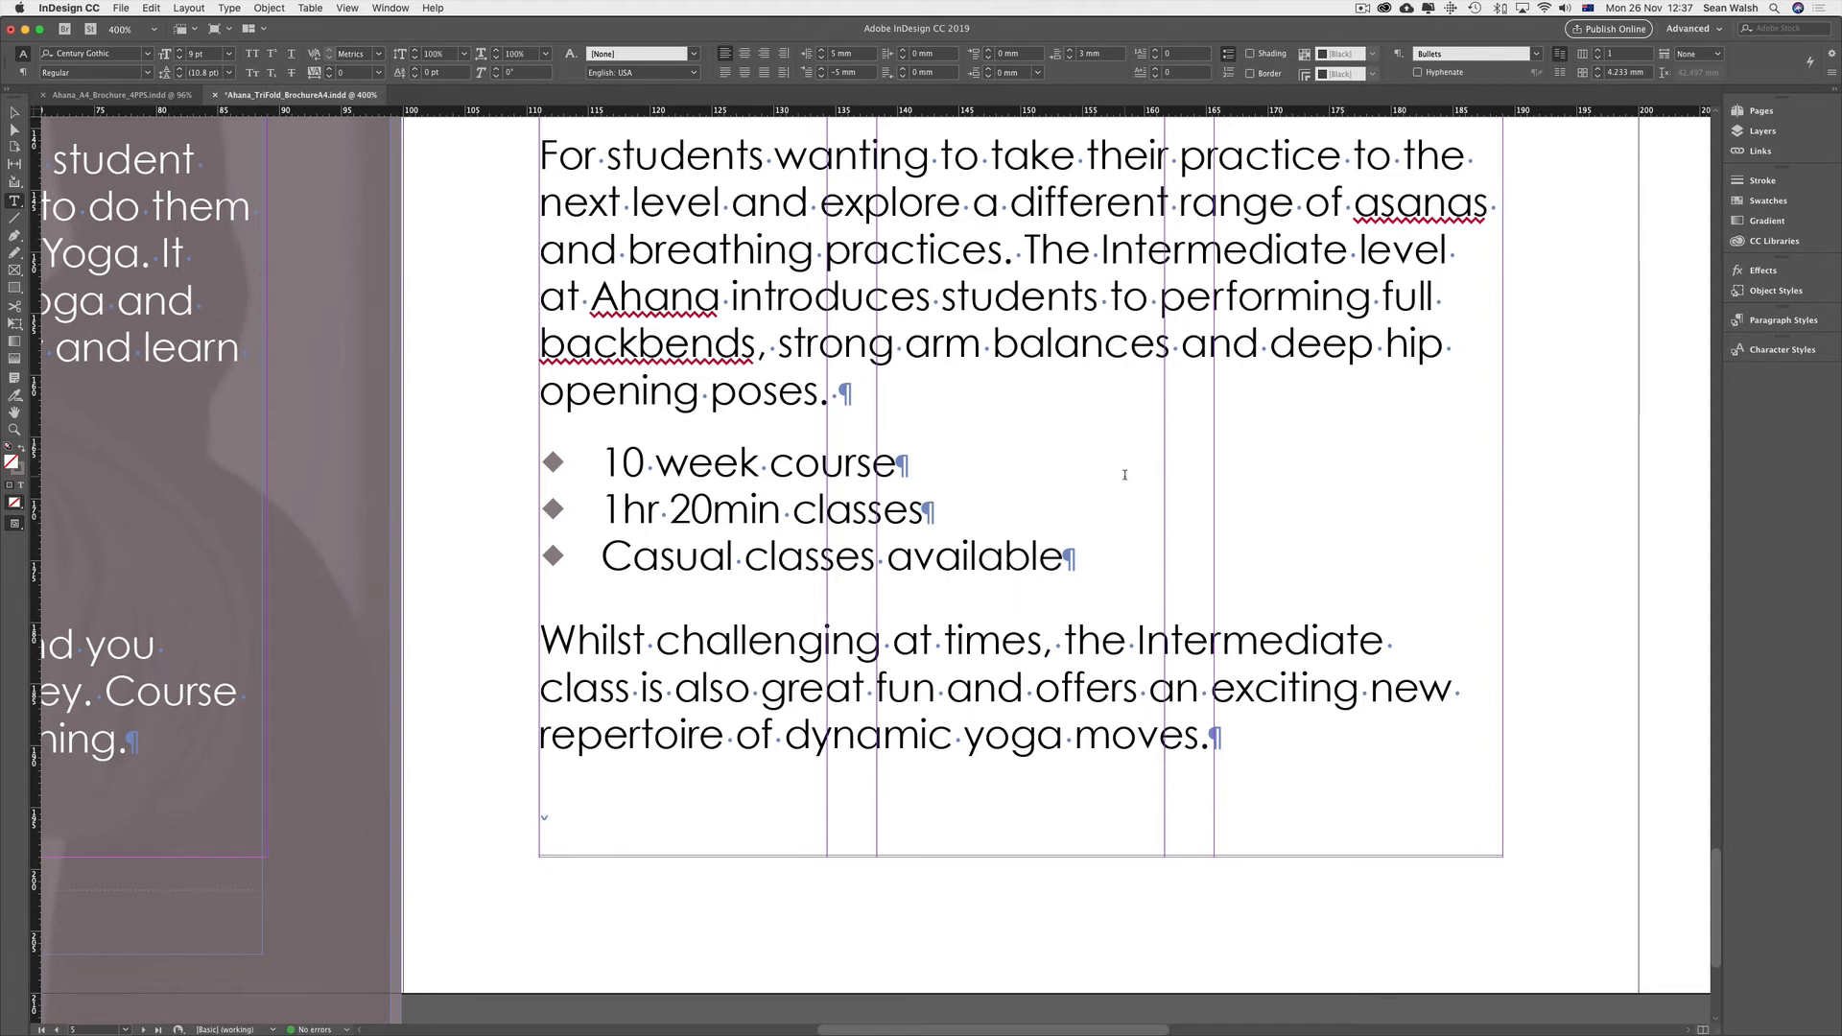
# Select the three bullet lines starting with "10 week course" and open the Indents and Spacing settings of their Bullets paragraph style
pyautogui.moveTo(599, 464); pyautogui.dragTo(1093, 550)
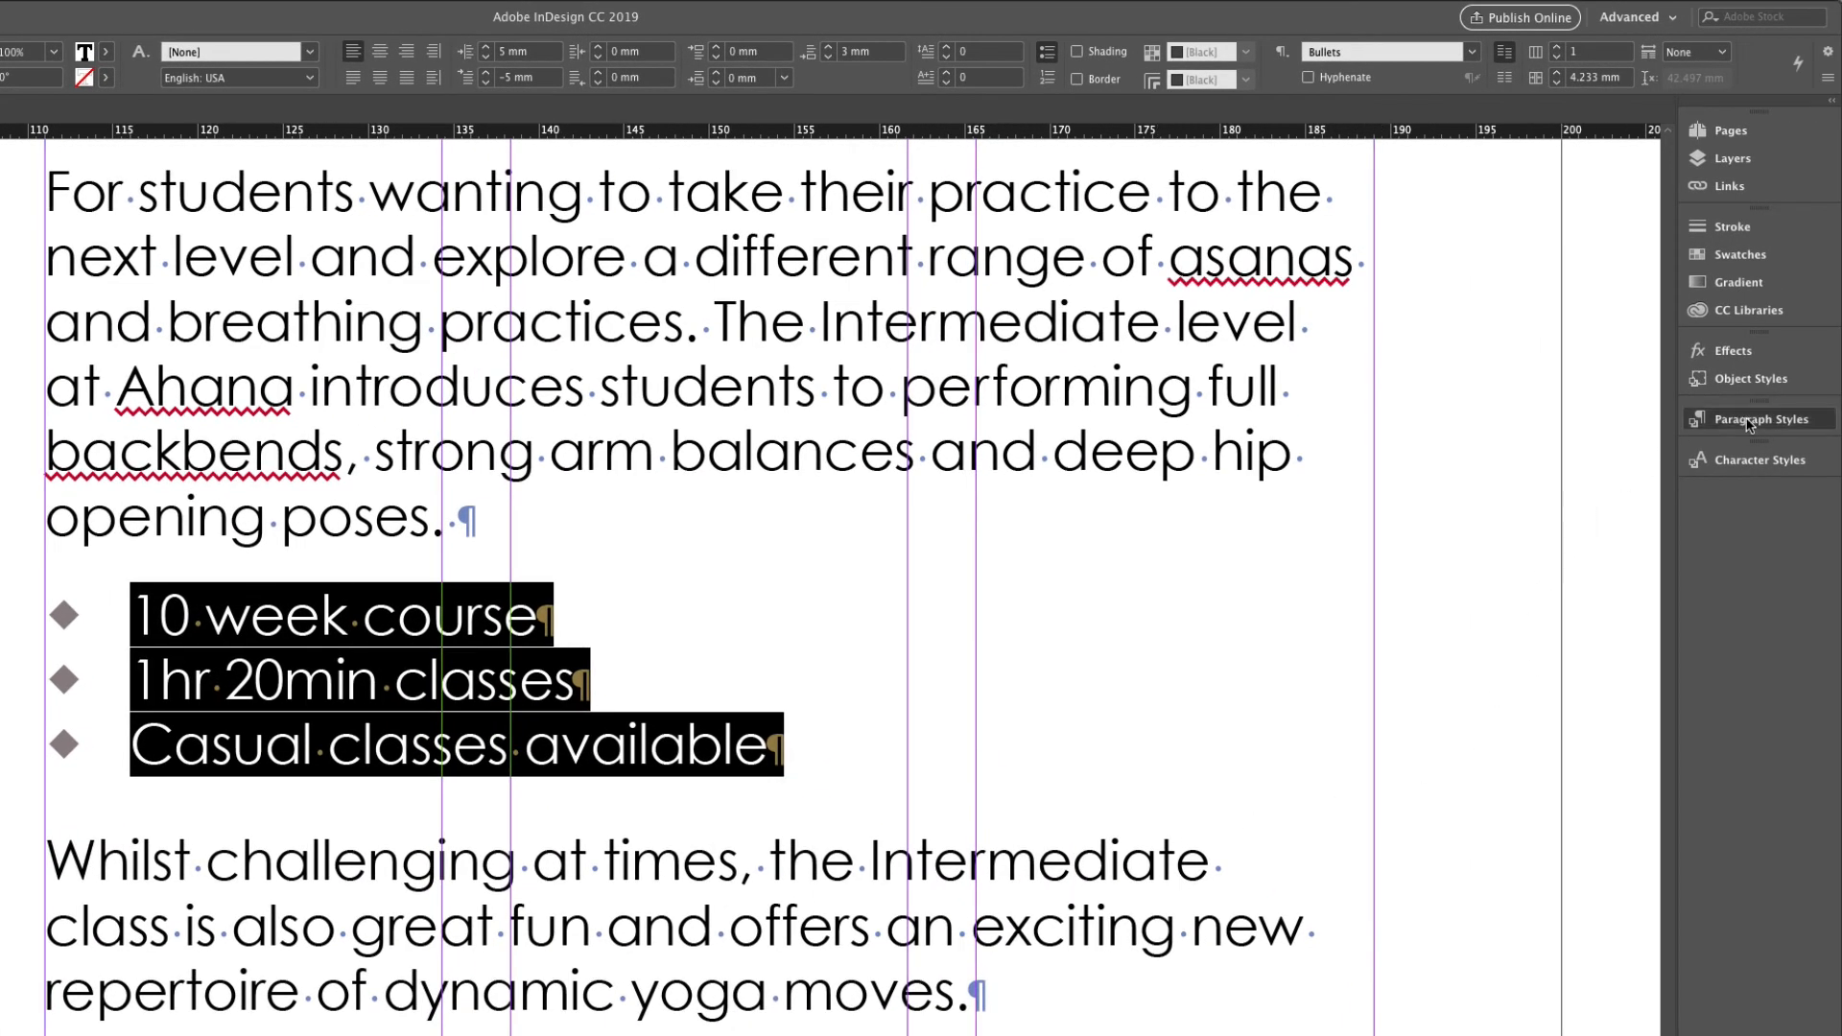
pyautogui.click(1749, 425)
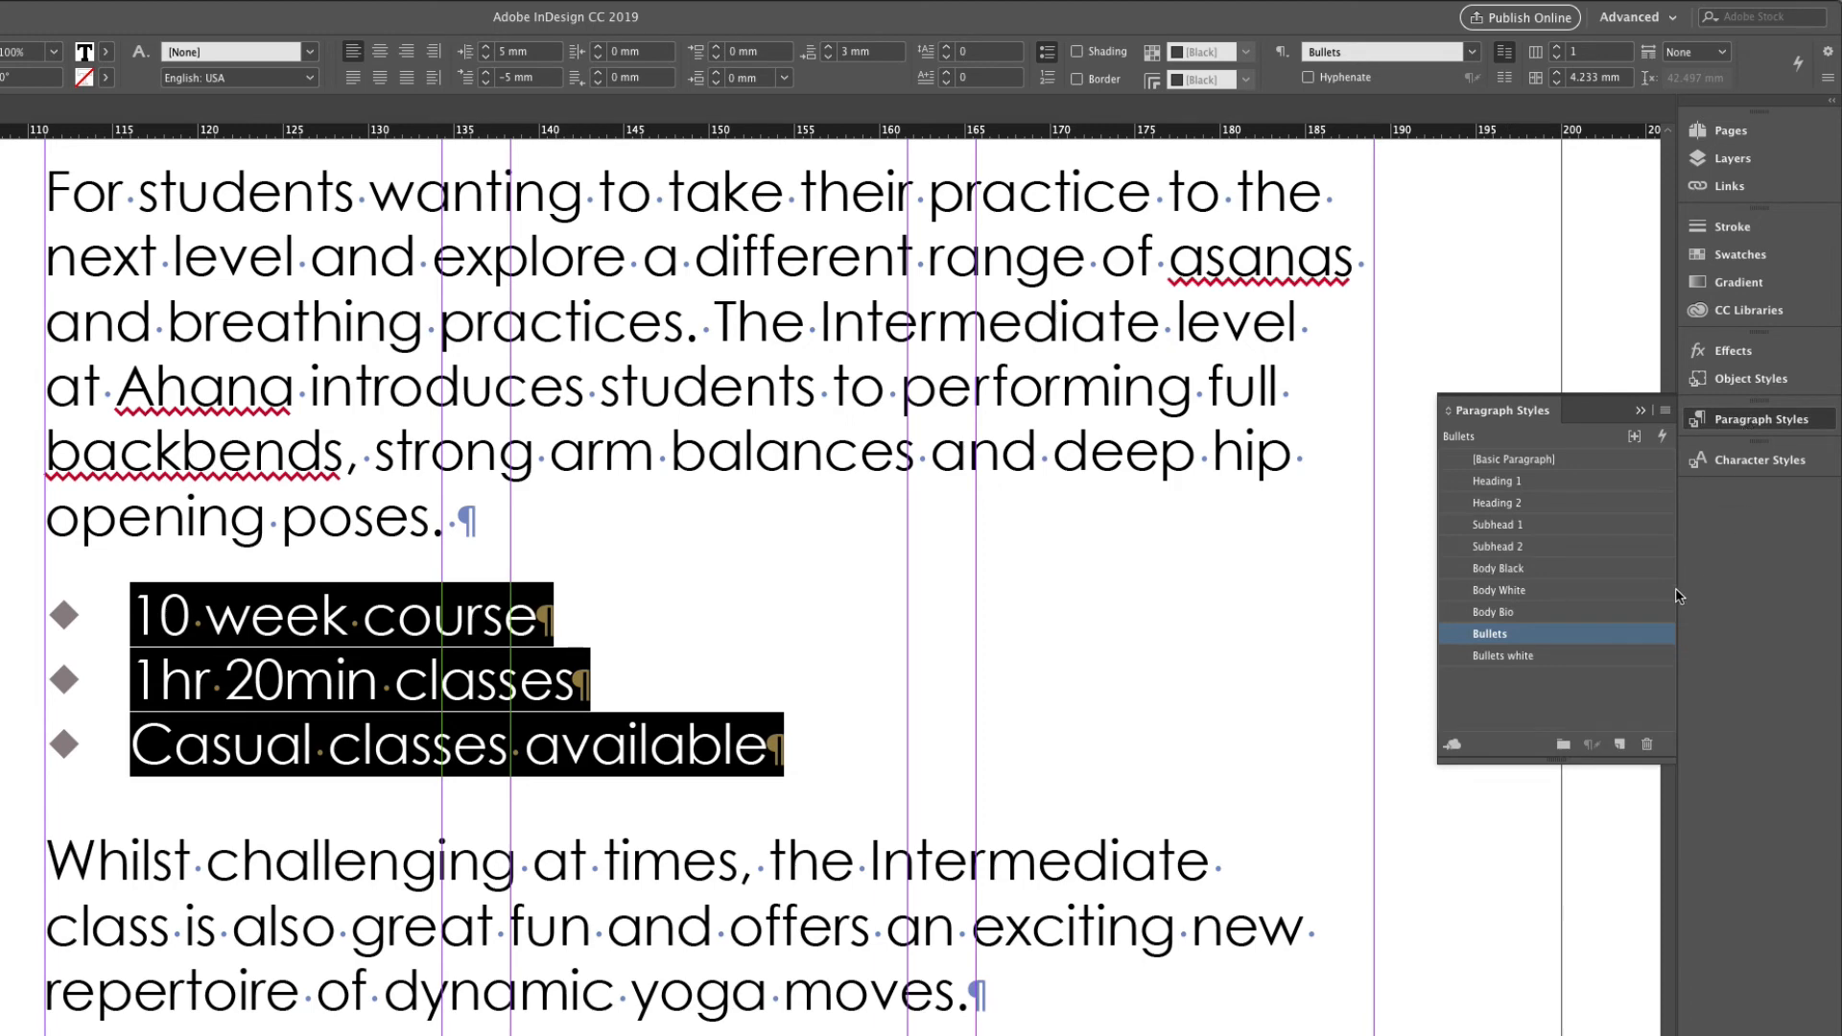
pyautogui.doubleClick(1569, 635)
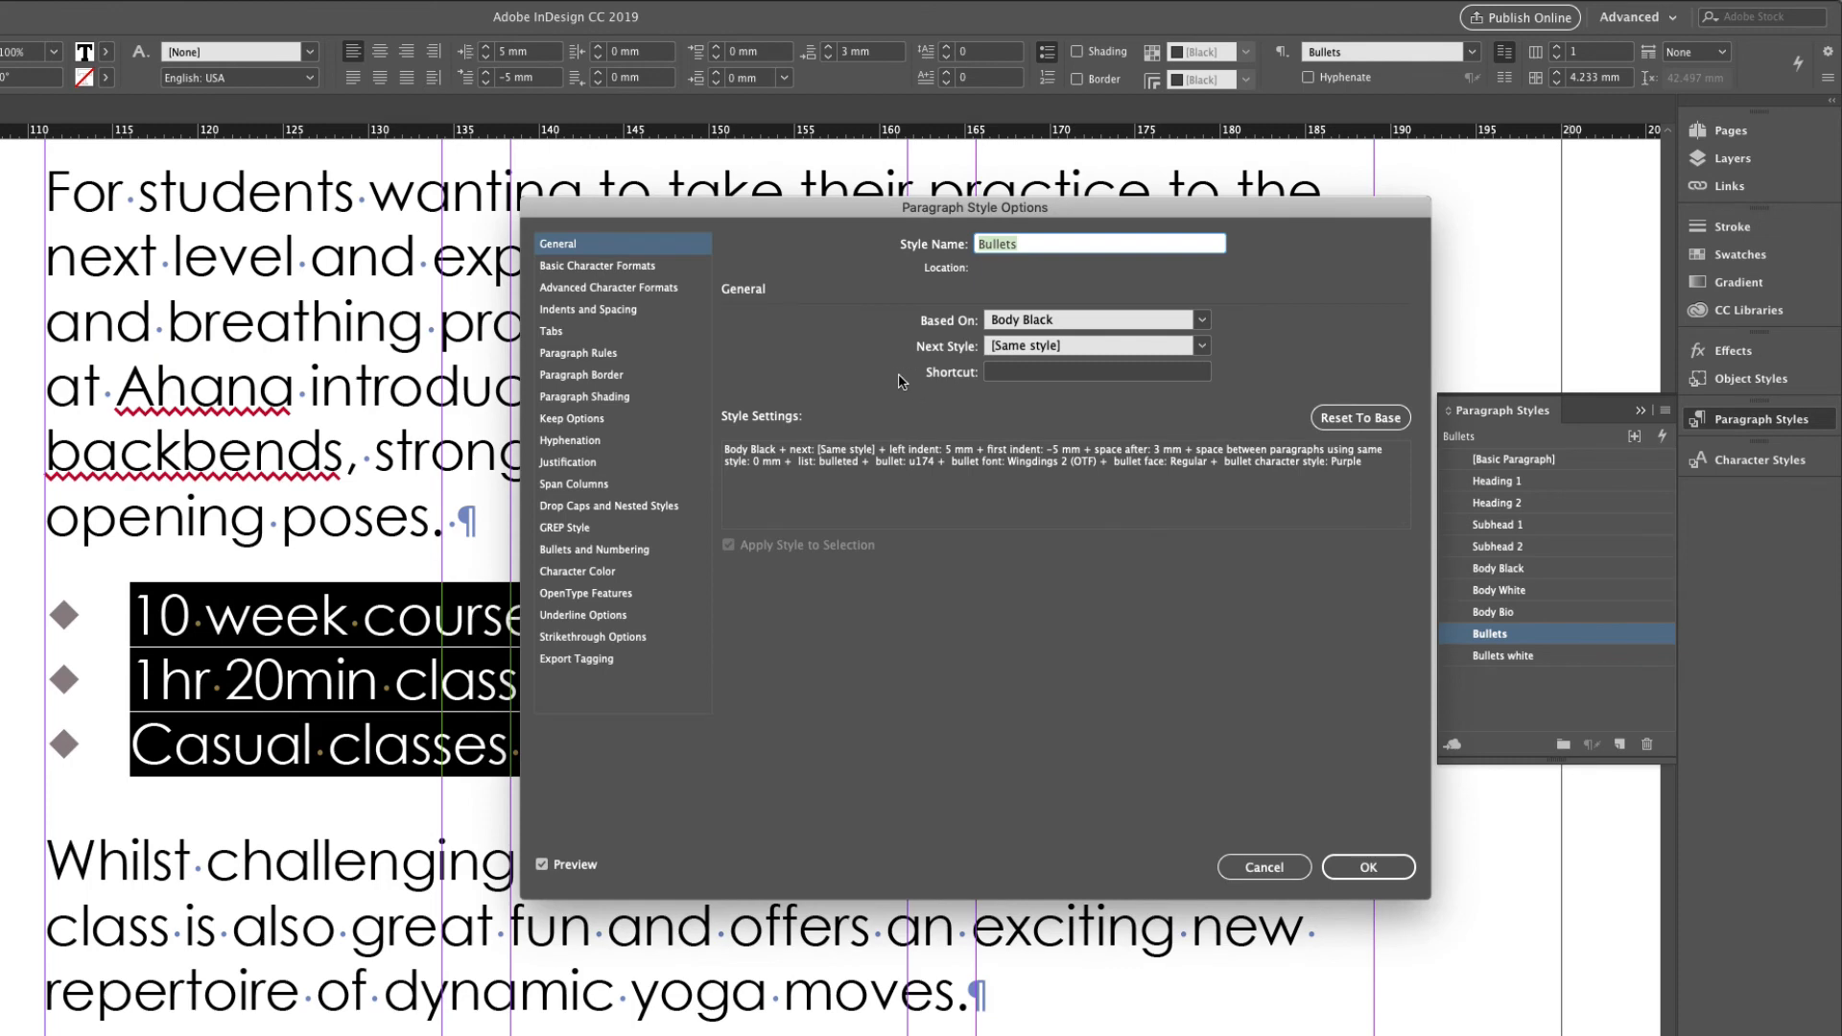
pyautogui.click(641, 311)
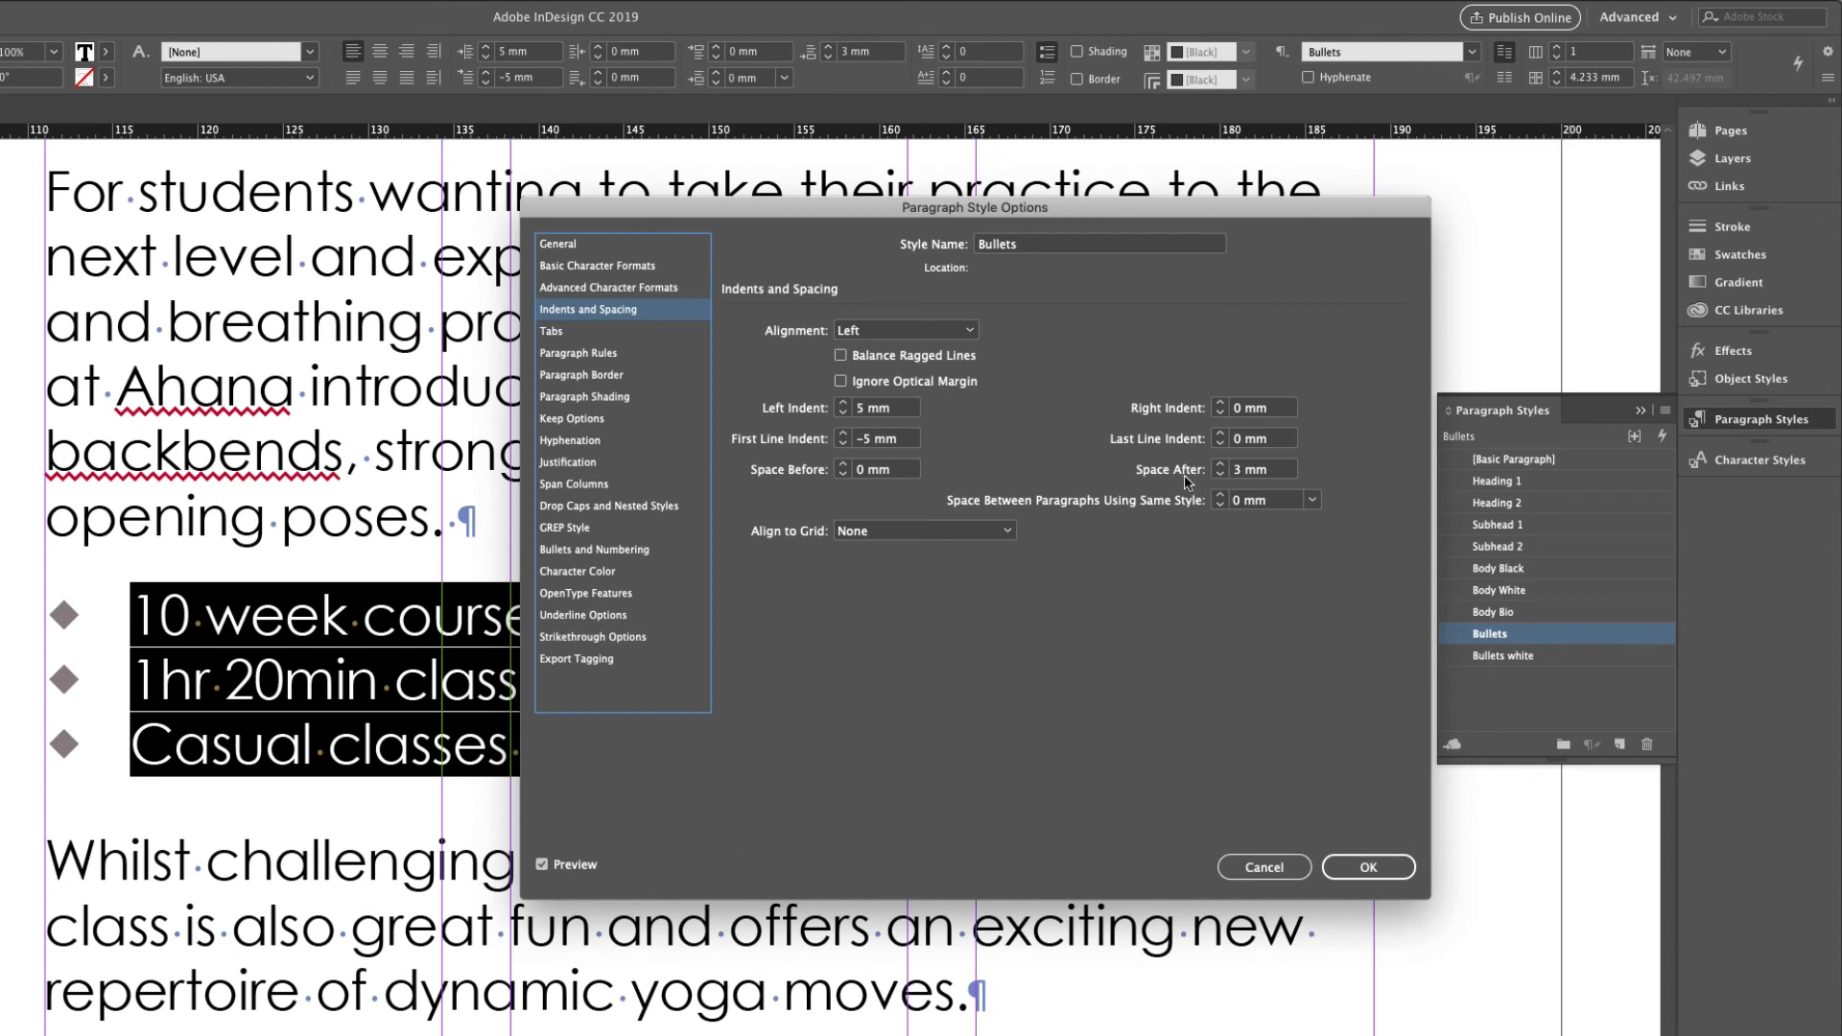
pyautogui.moveTo(946, 214); pyautogui.dragTo(1155, 212)
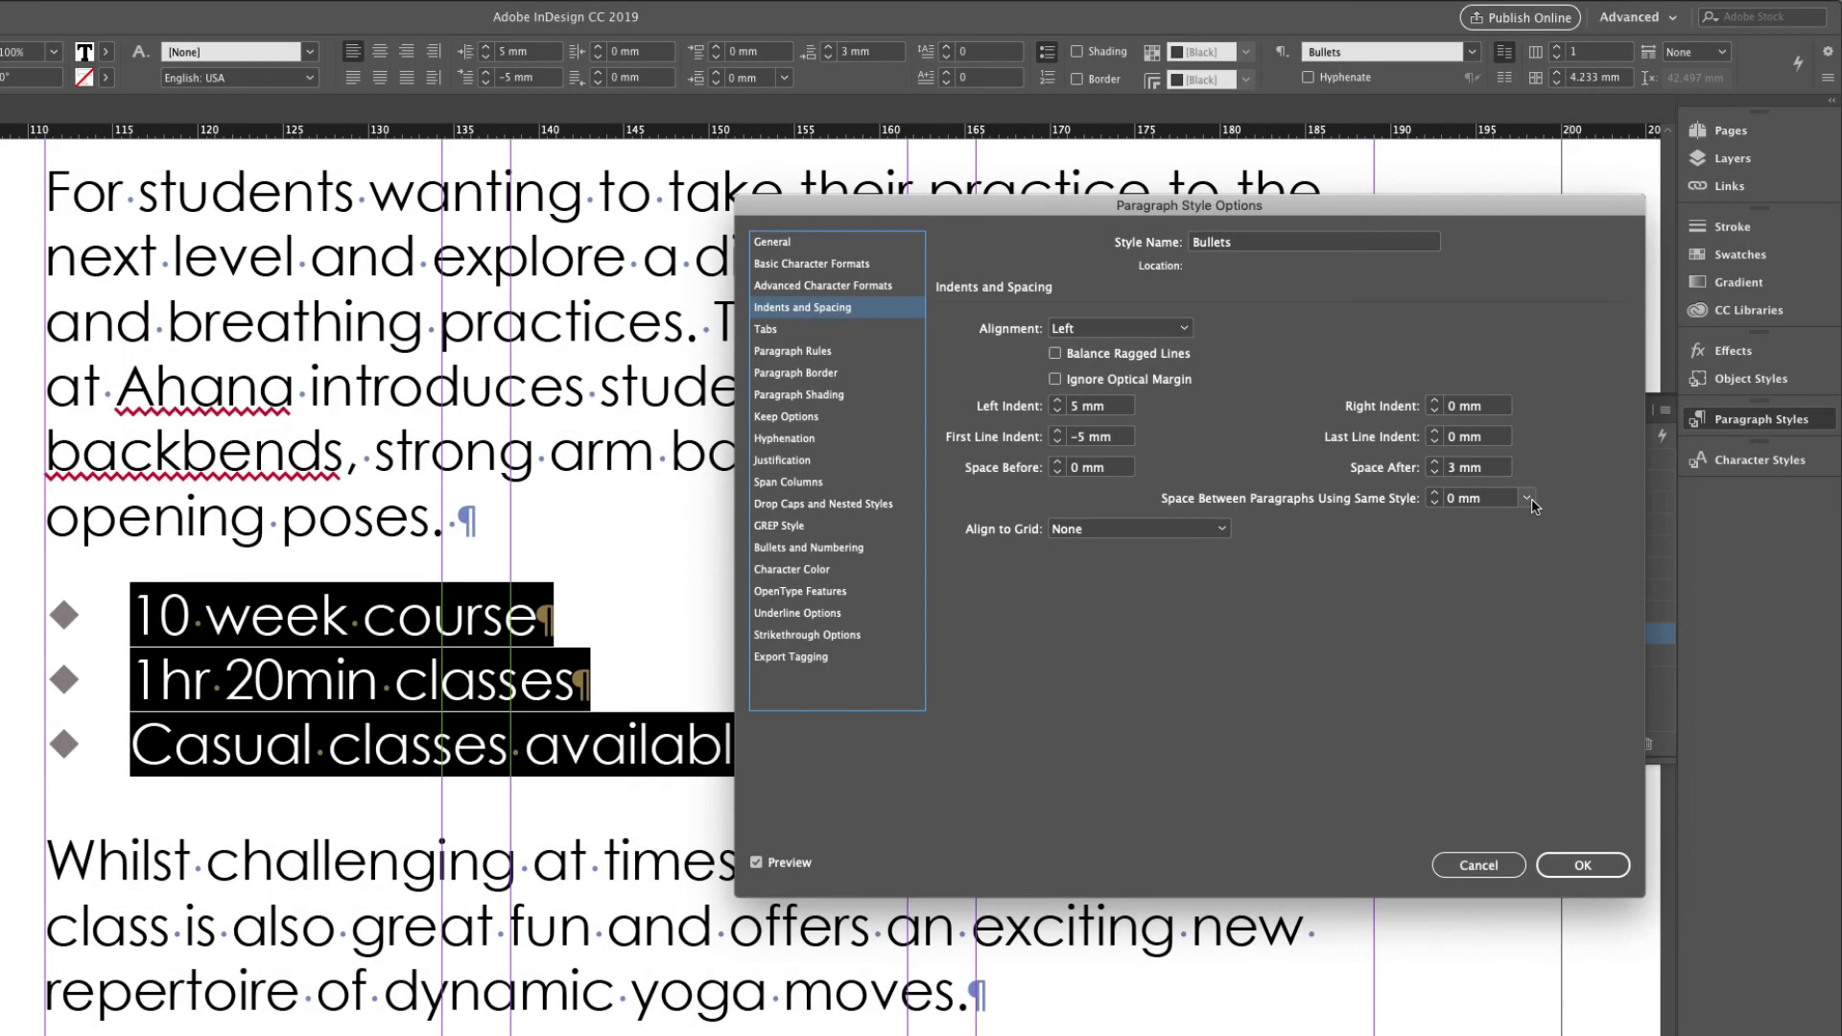
# Try Ignore as the Bullets style's Space Between Paragraphs Using Same Style
pyautogui.click(1528, 498)
pyautogui.click(1500, 528)
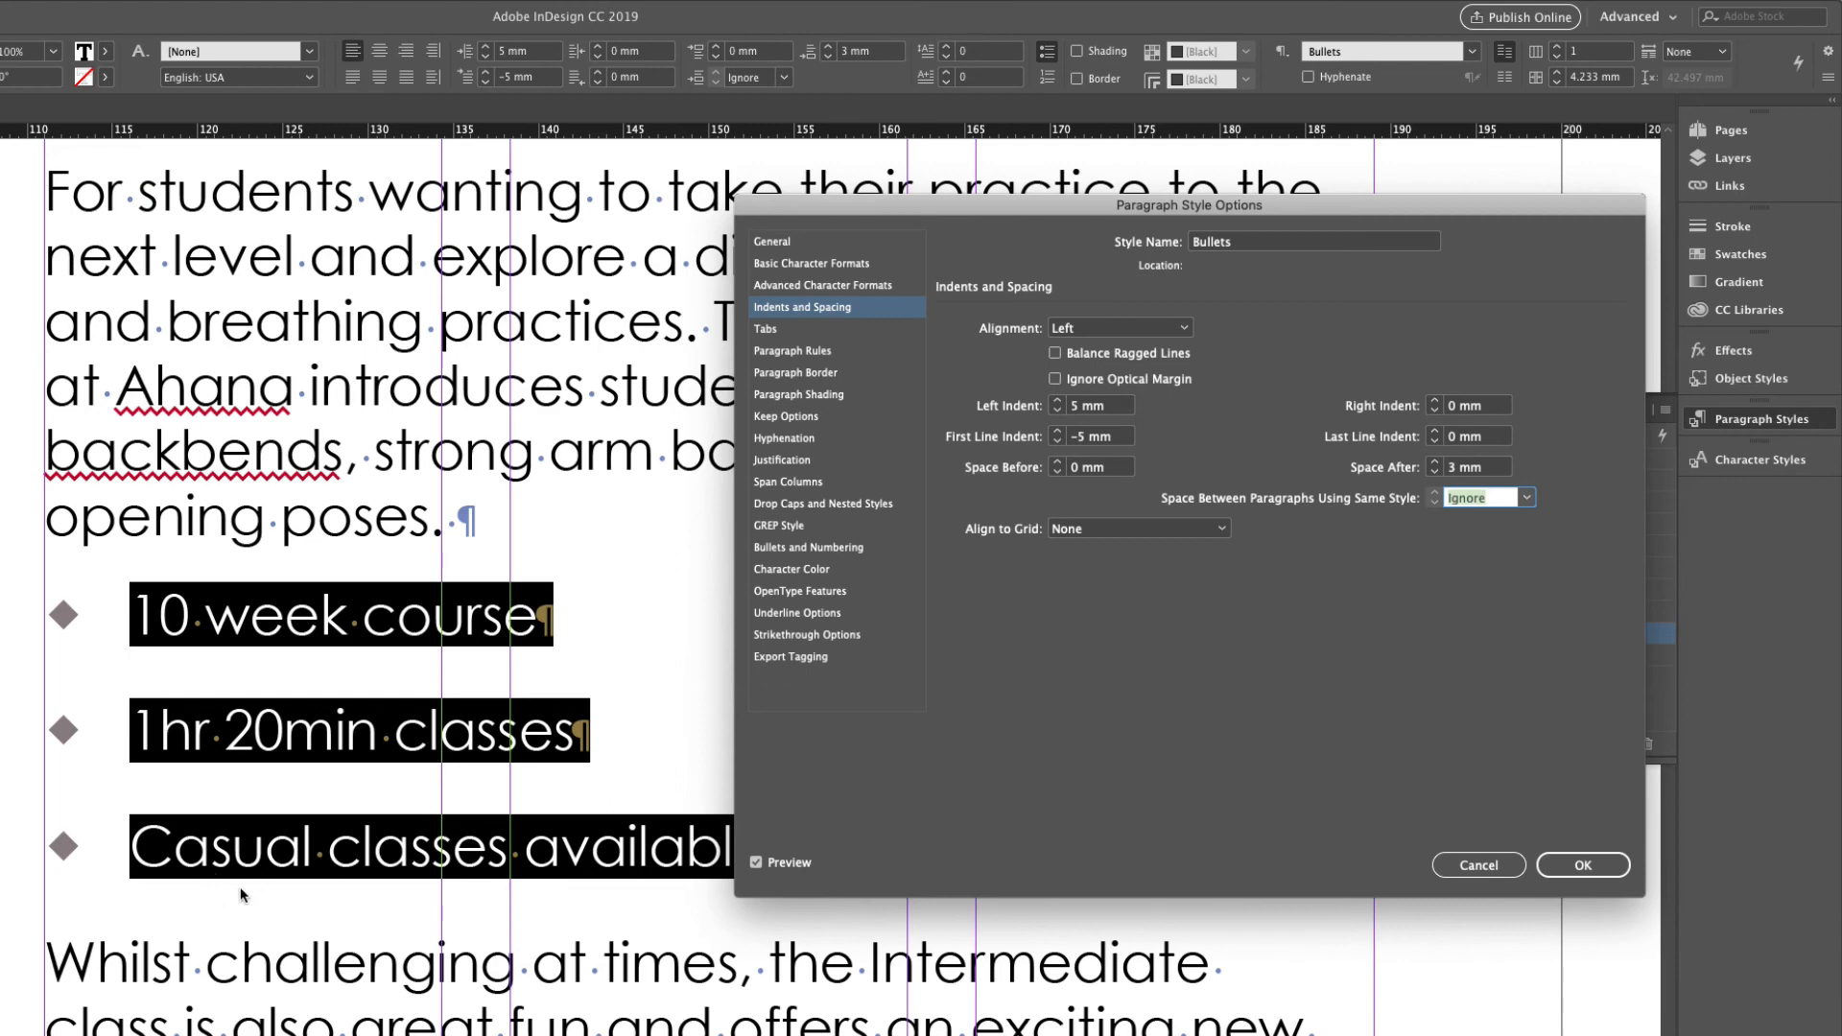
# Set the Bullets style's Space Between Paragraphs Using Same Style to 0 mm and apply the style options
pyautogui.click(1527, 499)
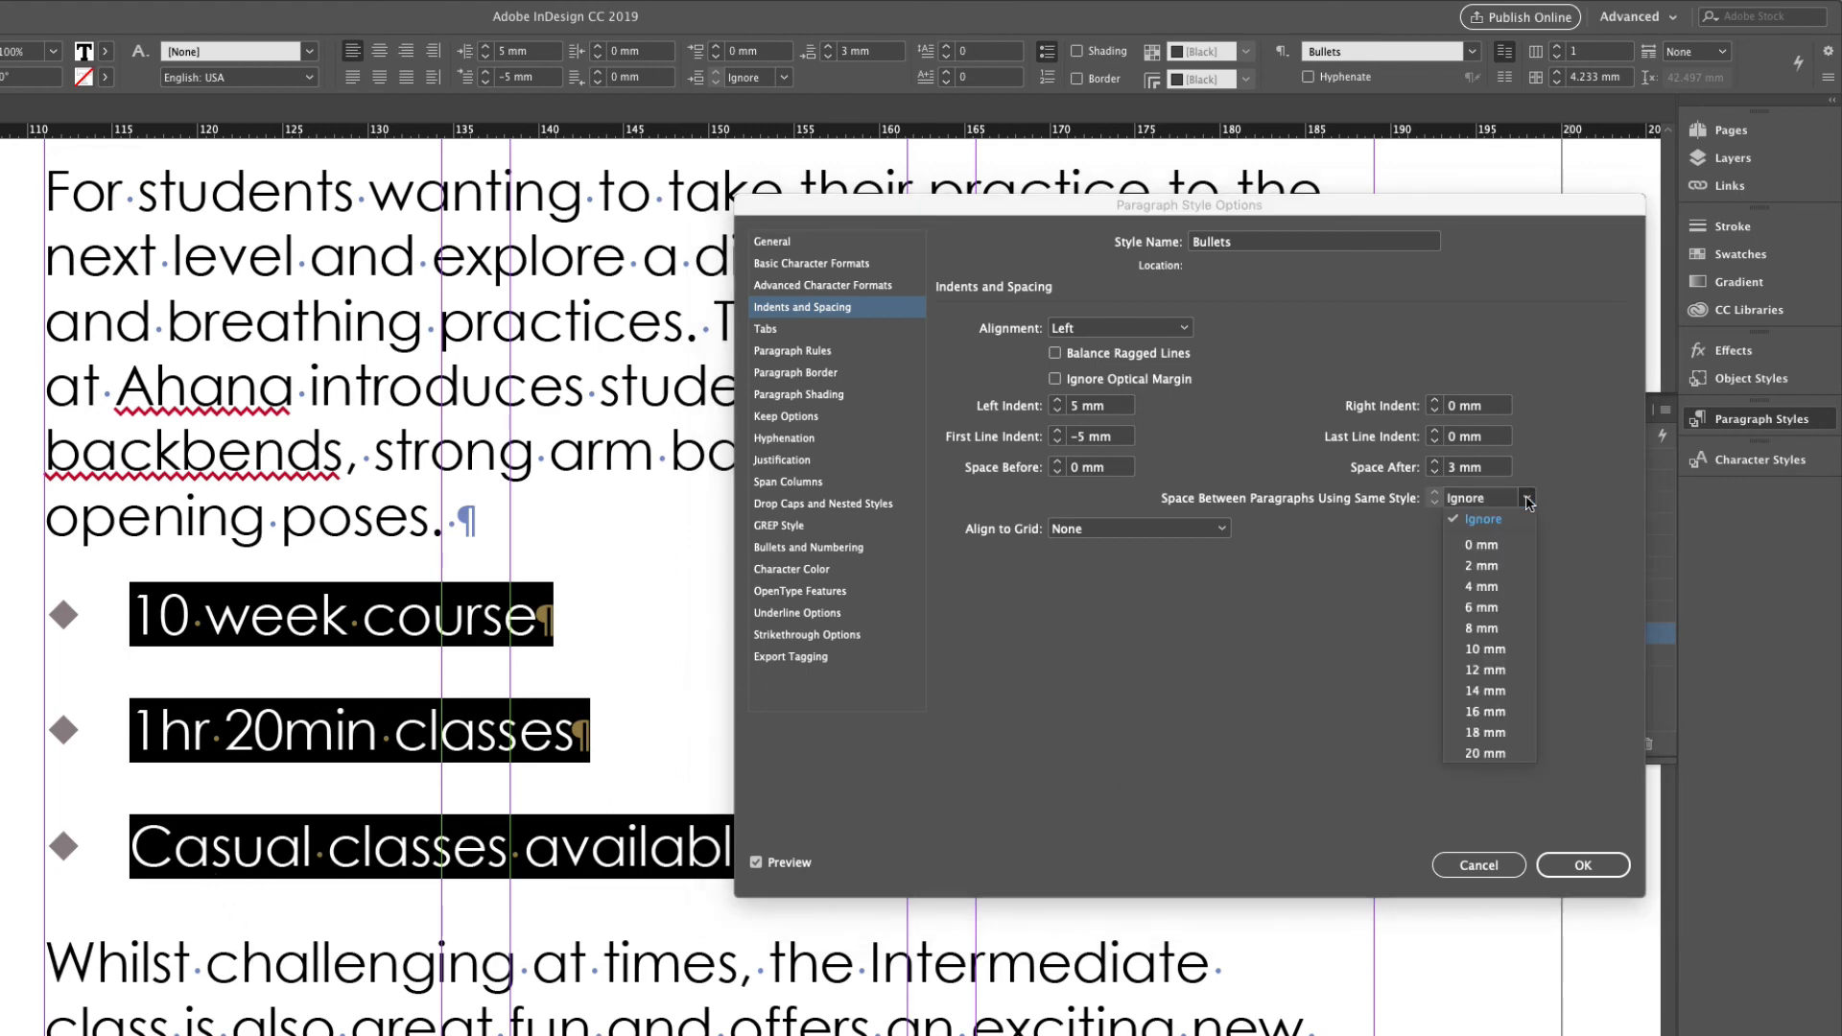
pyautogui.click(1485, 546)
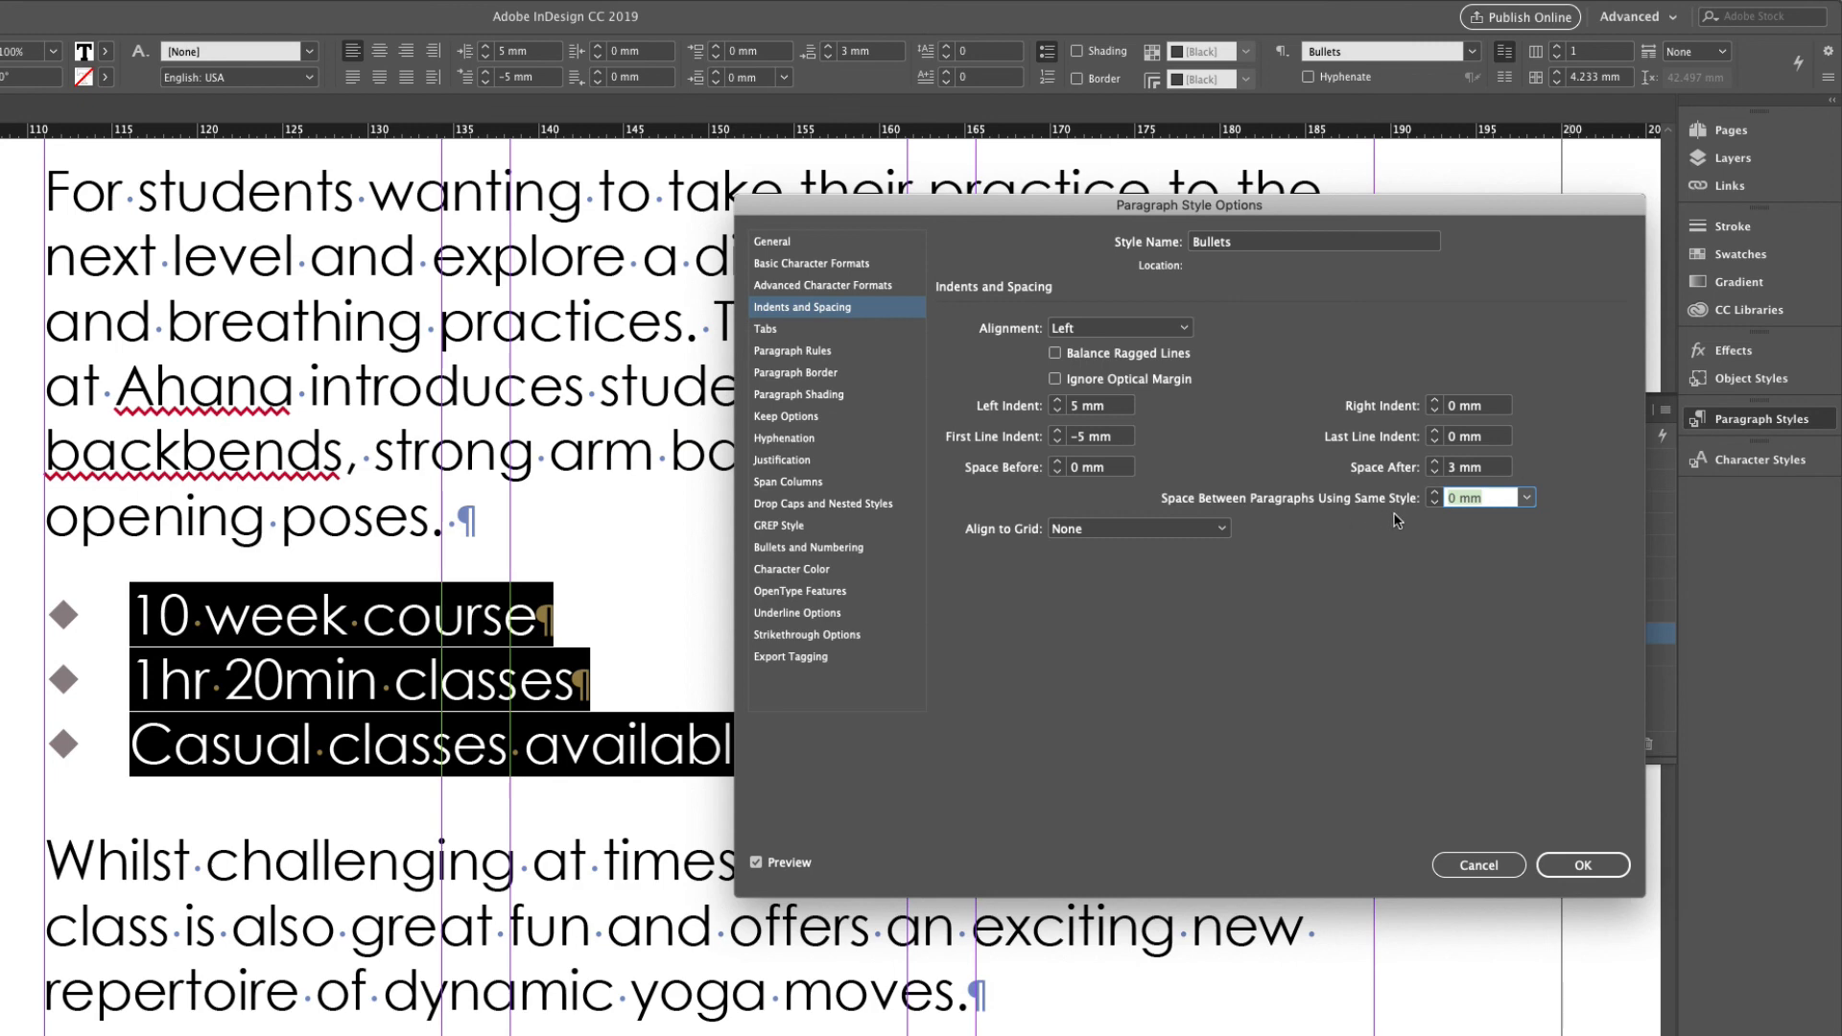
pyautogui.click(1573, 866)
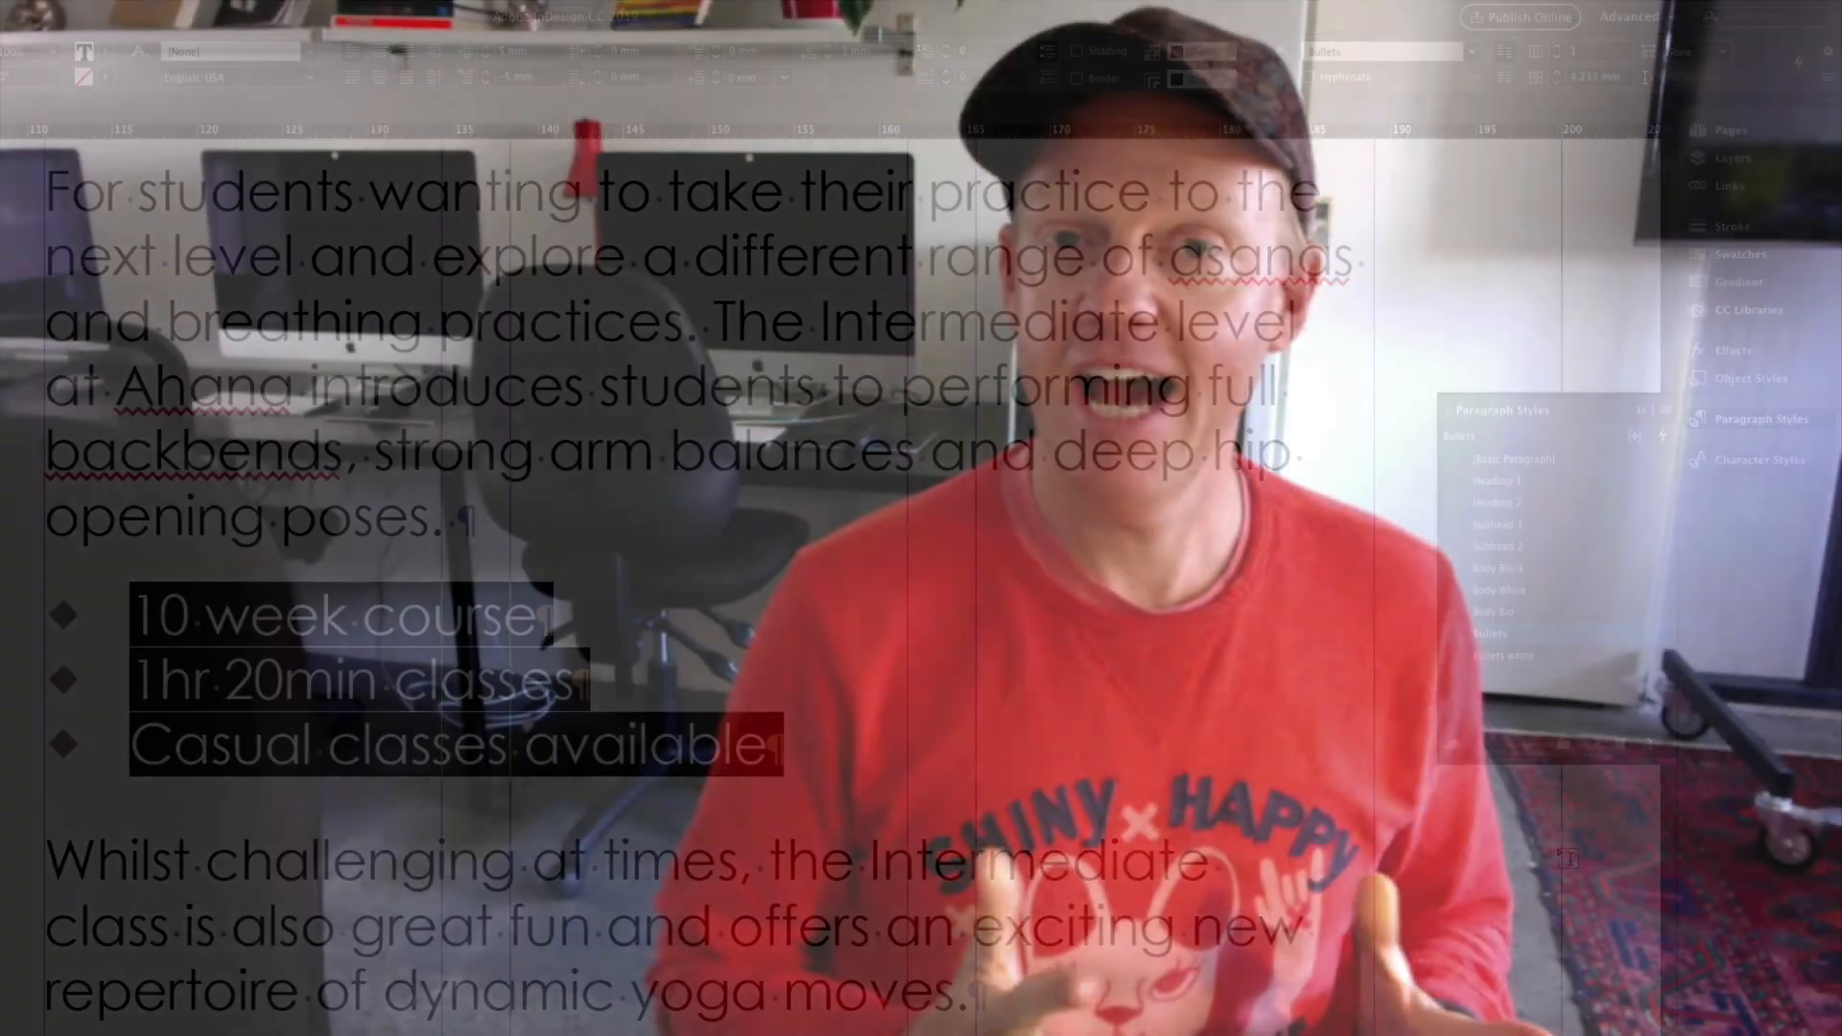